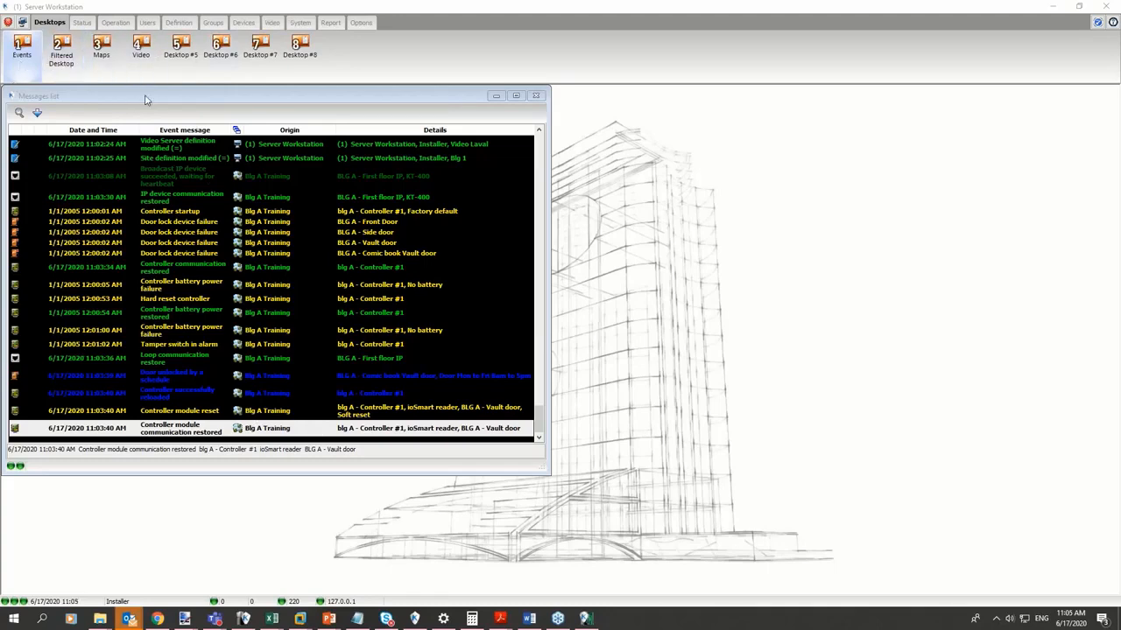
# - Reposition the Messages list window away from the edge of the Events desktop and switch to the Filtered Desktop
pyautogui.moveTo(146, 99); pyautogui.dragTo(196, 134)
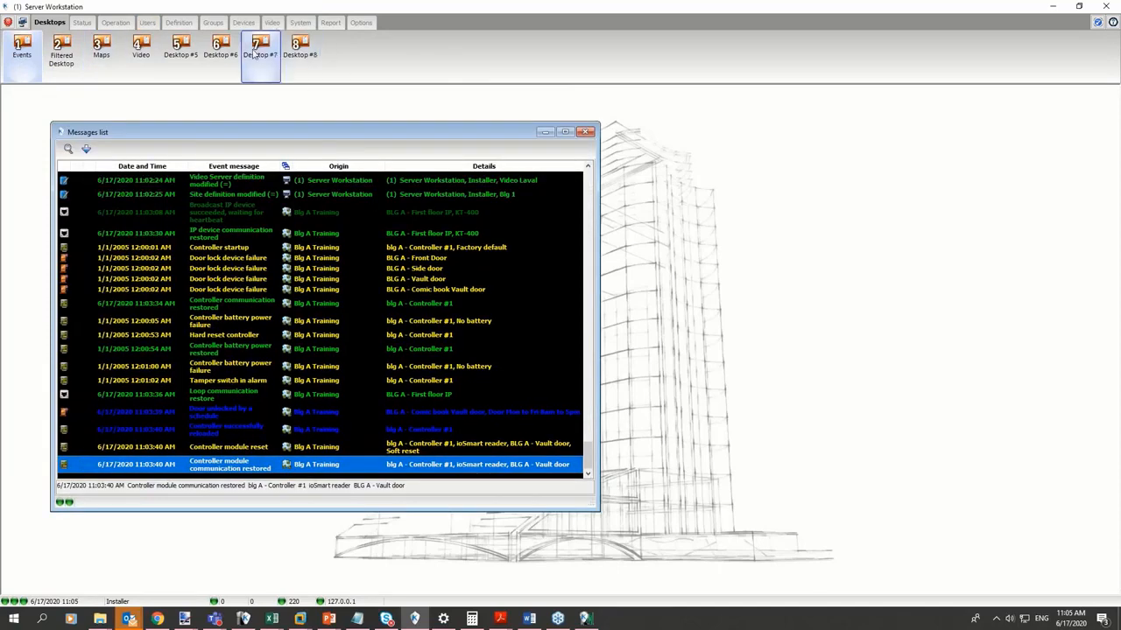
pyautogui.click(48, 59)
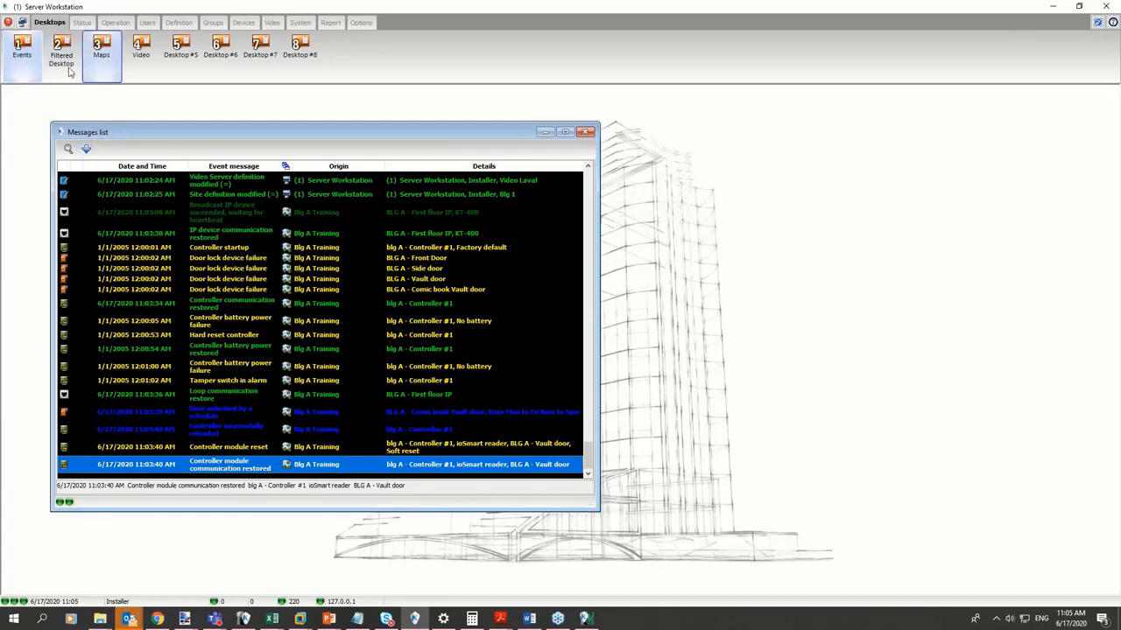
pyautogui.click(53, 77)
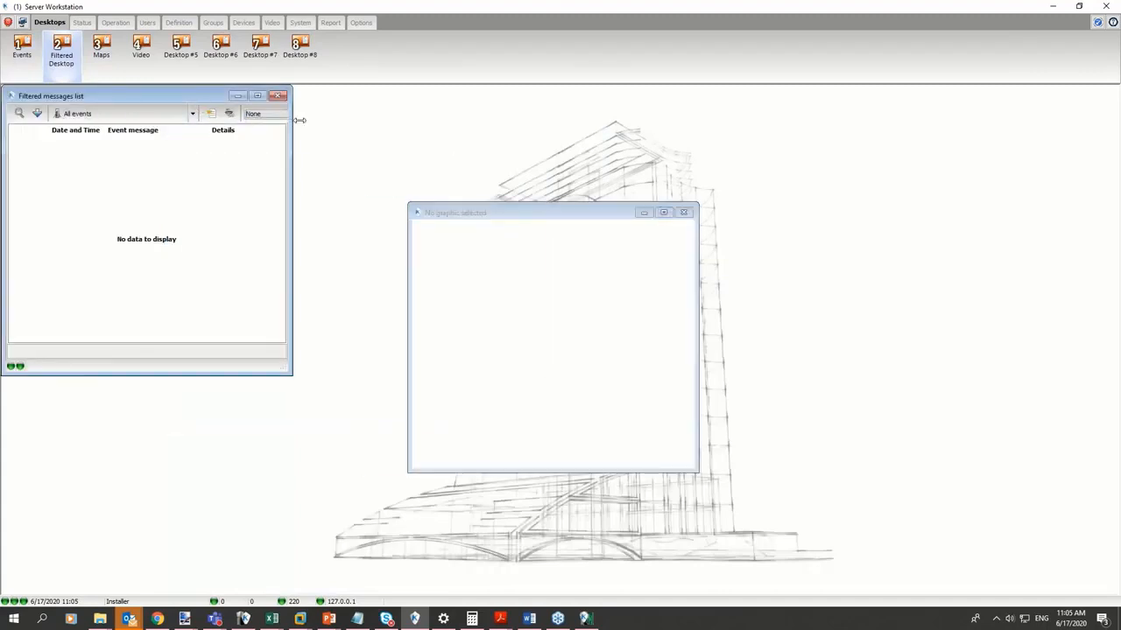
# - Widen the Filtered messages list window and show the available event filter choices
pyautogui.moveTo(297, 119); pyautogui.dragTo(493, 91)
pyautogui.click(372, 114)
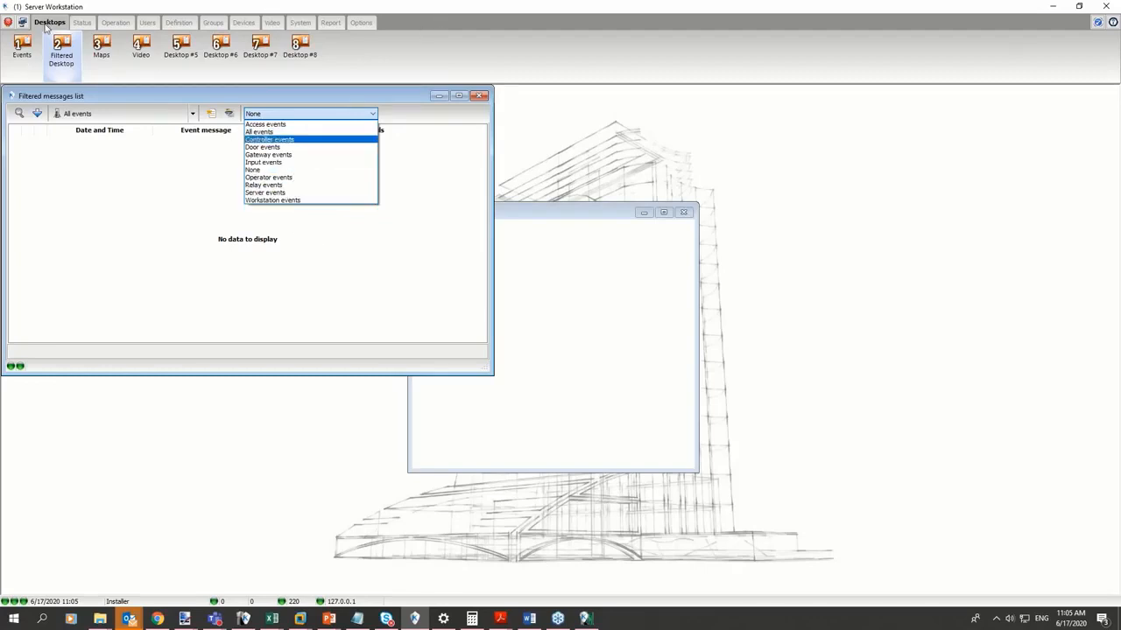
# - Return to the Events desktop and widen the Messages list window
pyautogui.click(21, 71)
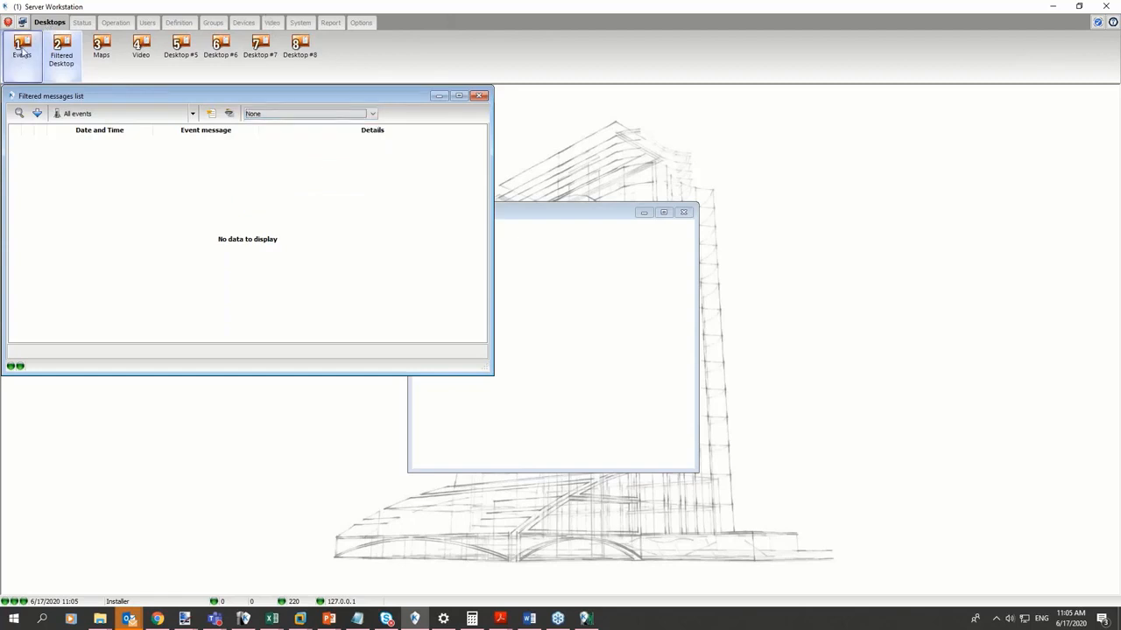
pyautogui.click(21, 51)
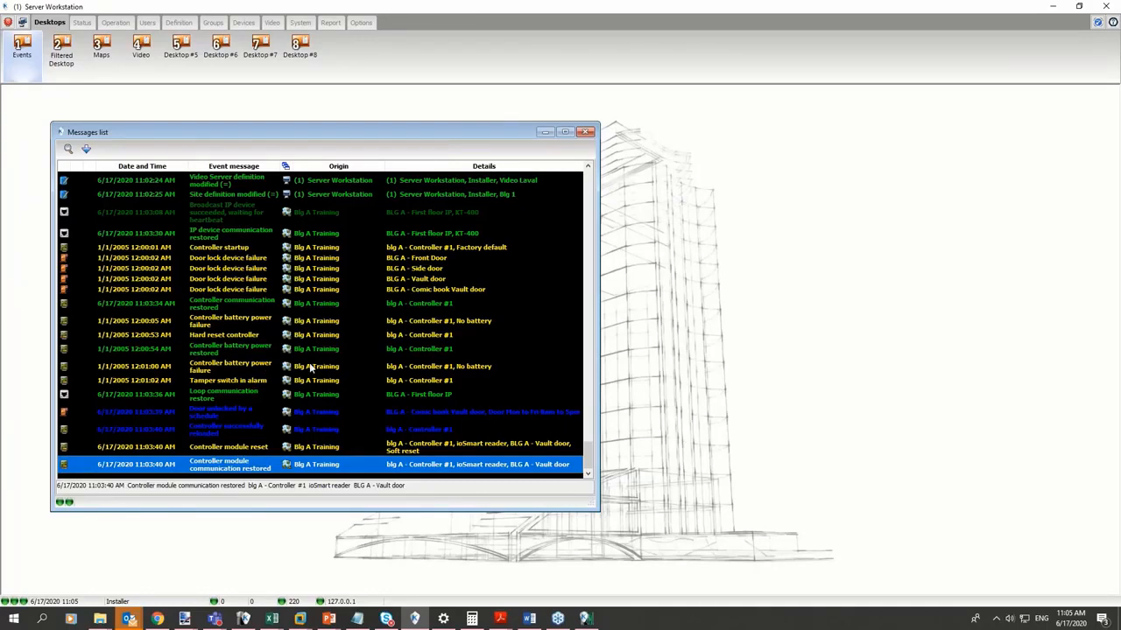
pyautogui.moveTo(602, 286); pyautogui.dragTo(818, 292)
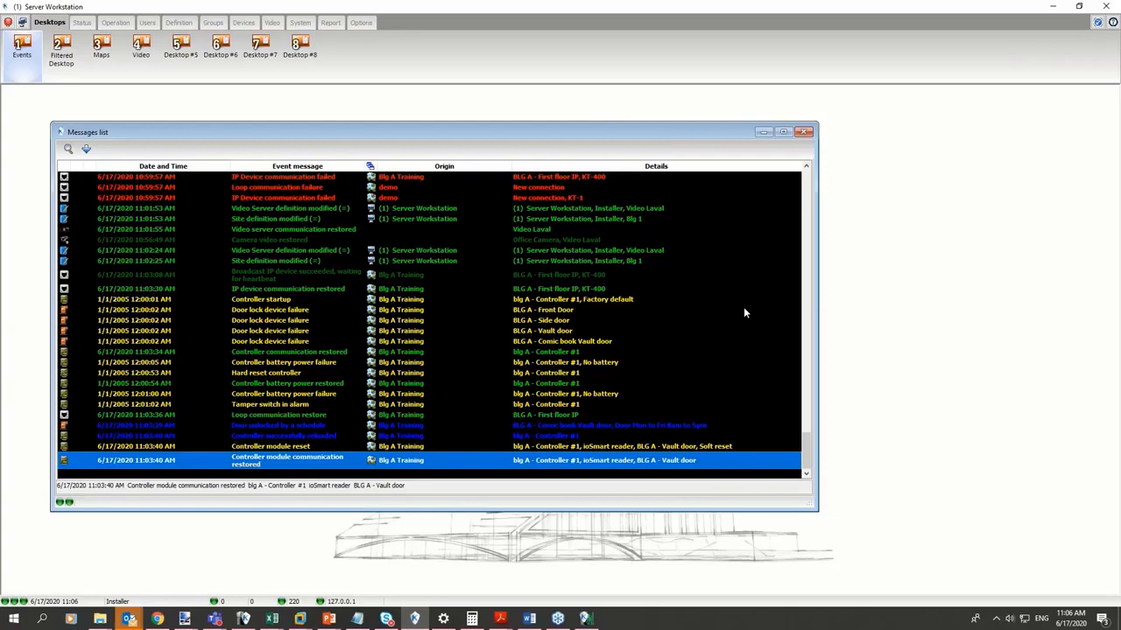
# - In the Messages list properties, choose black as the messages background color and enable displaying event color in a separate column
pyautogui.rightClick(698, 300)
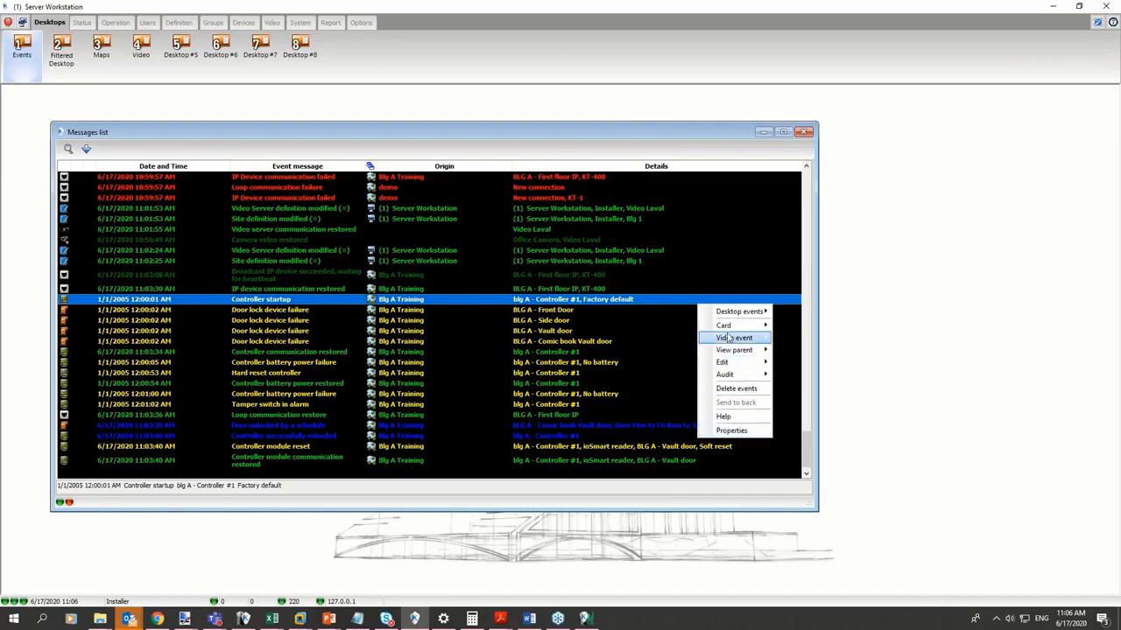
pyautogui.click(744, 432)
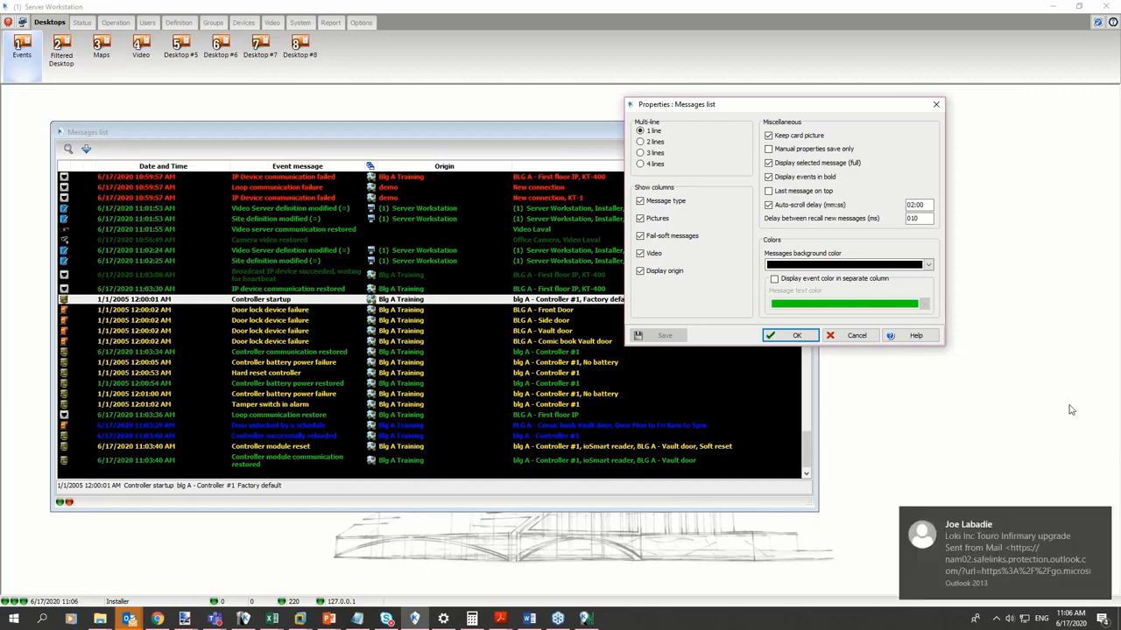
pyautogui.click(1100, 520)
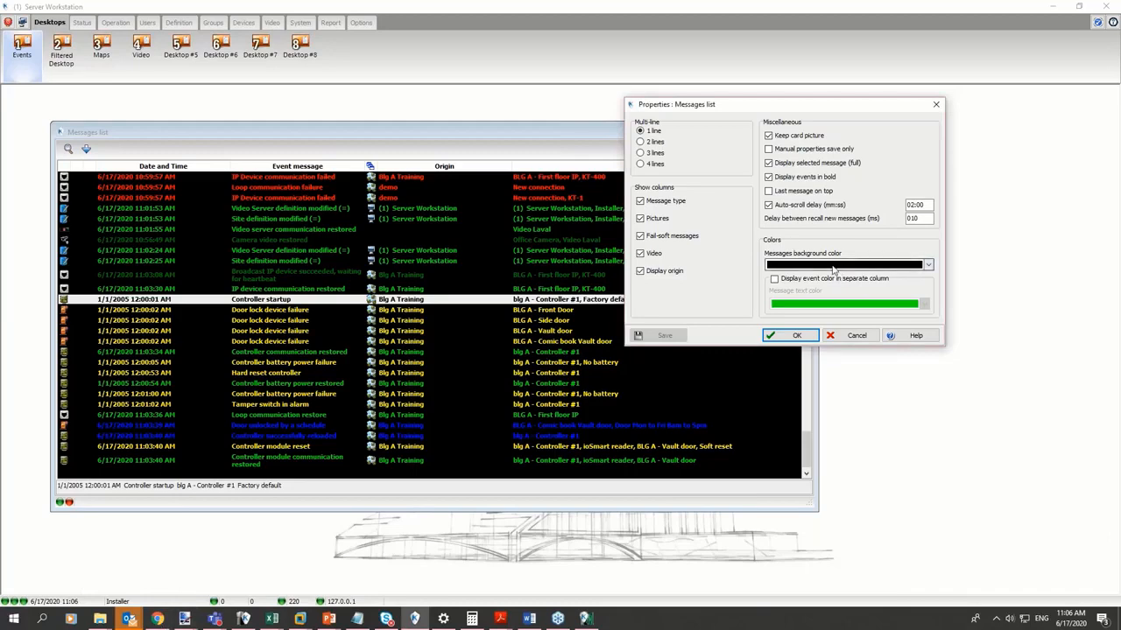
pyautogui.click(811, 267)
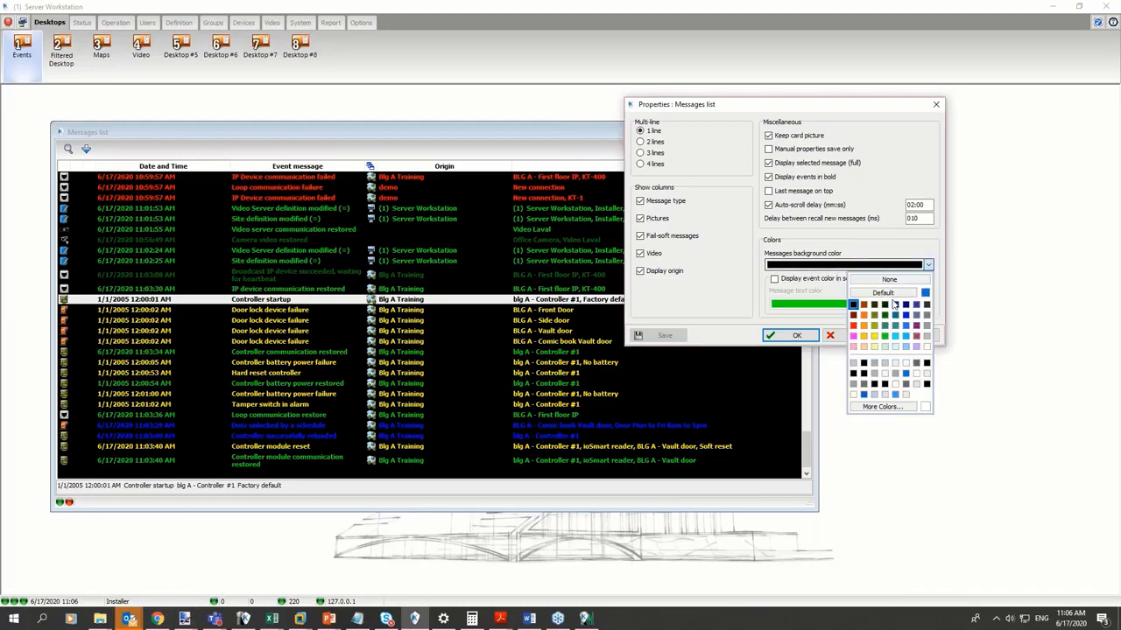
pyautogui.click(857, 310)
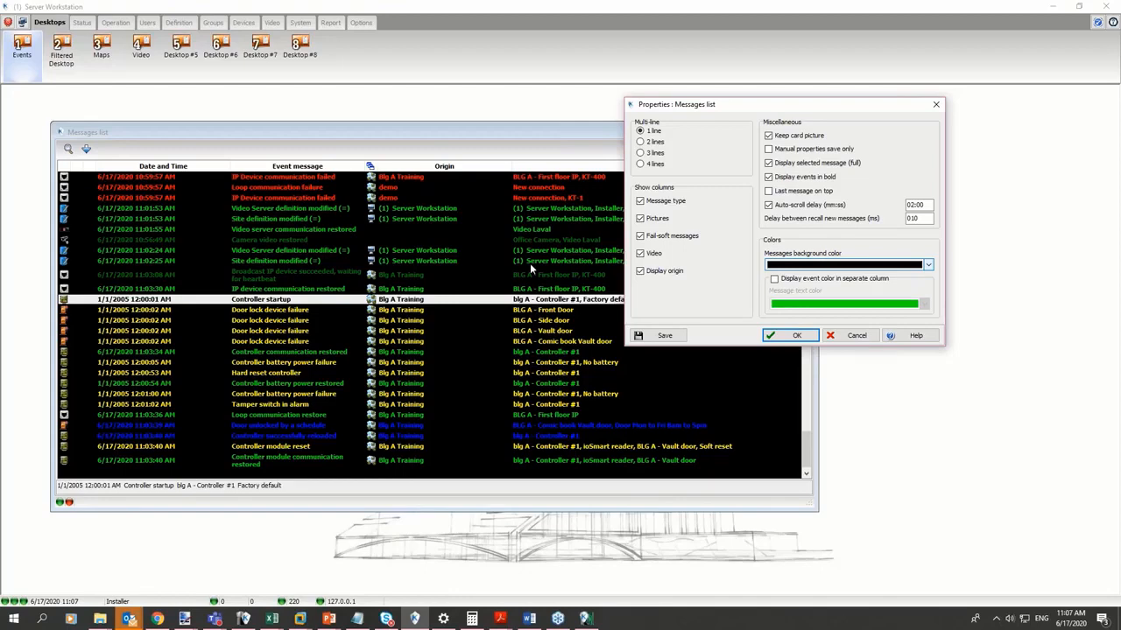
pyautogui.click(774, 279)
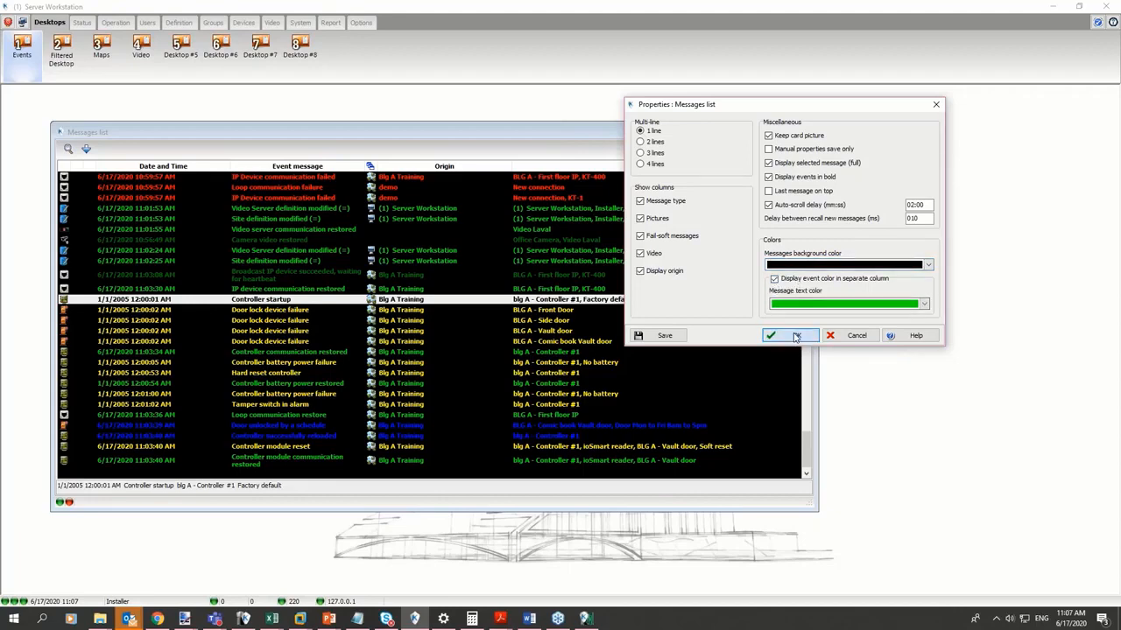
pyautogui.click(793, 336)
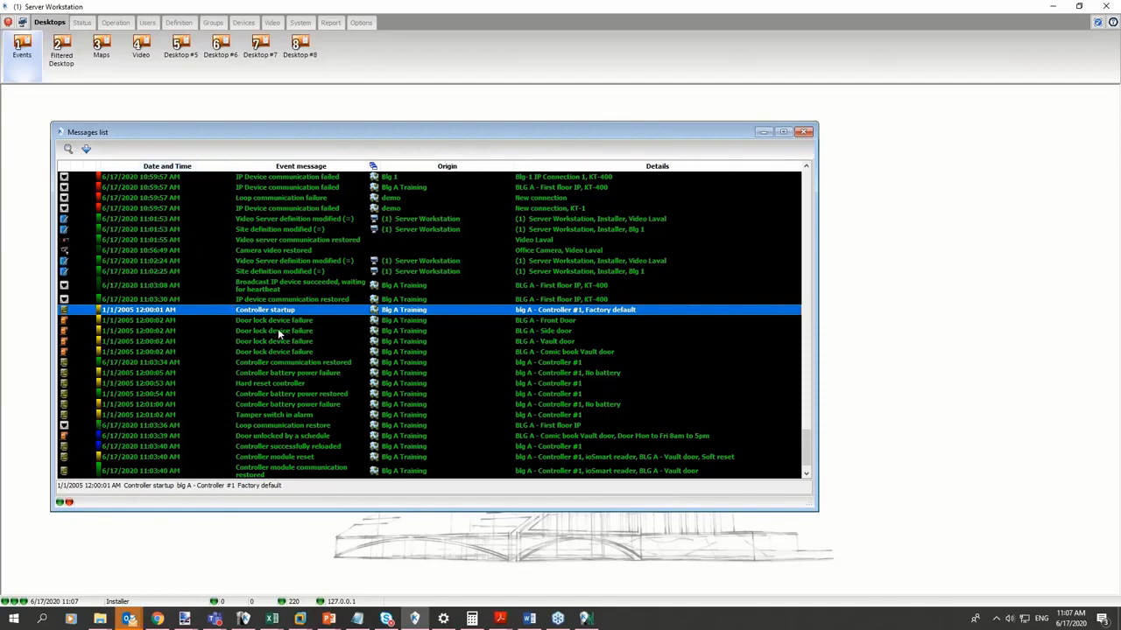
# - Turn off the separate event color column in the Messages list properties
pyautogui.rightClick(456, 313)
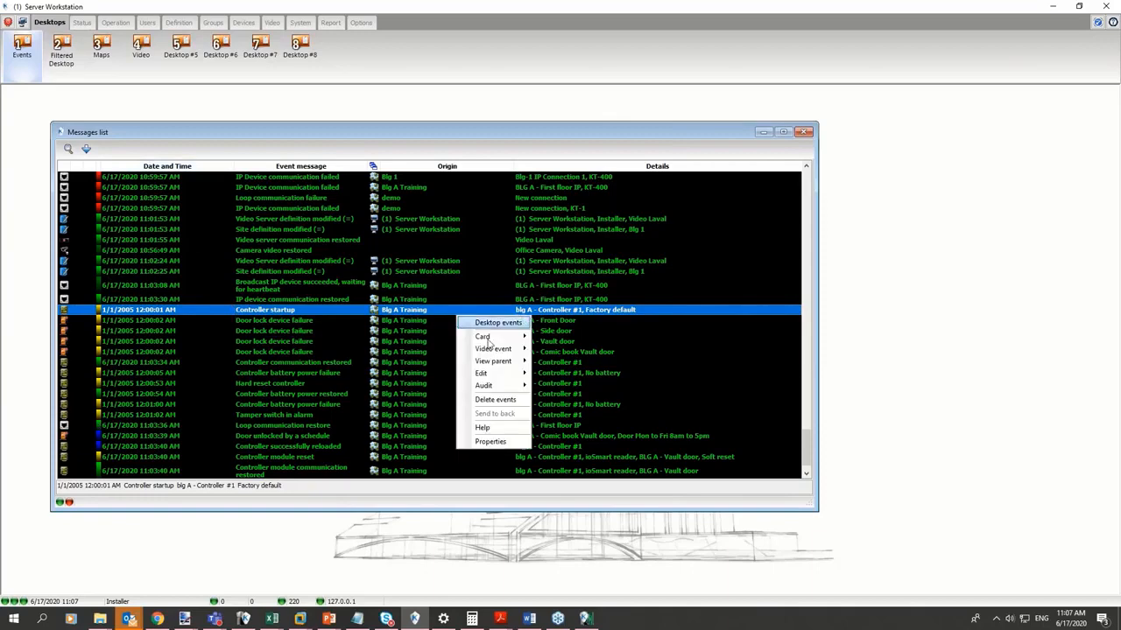
pyautogui.click(491, 441)
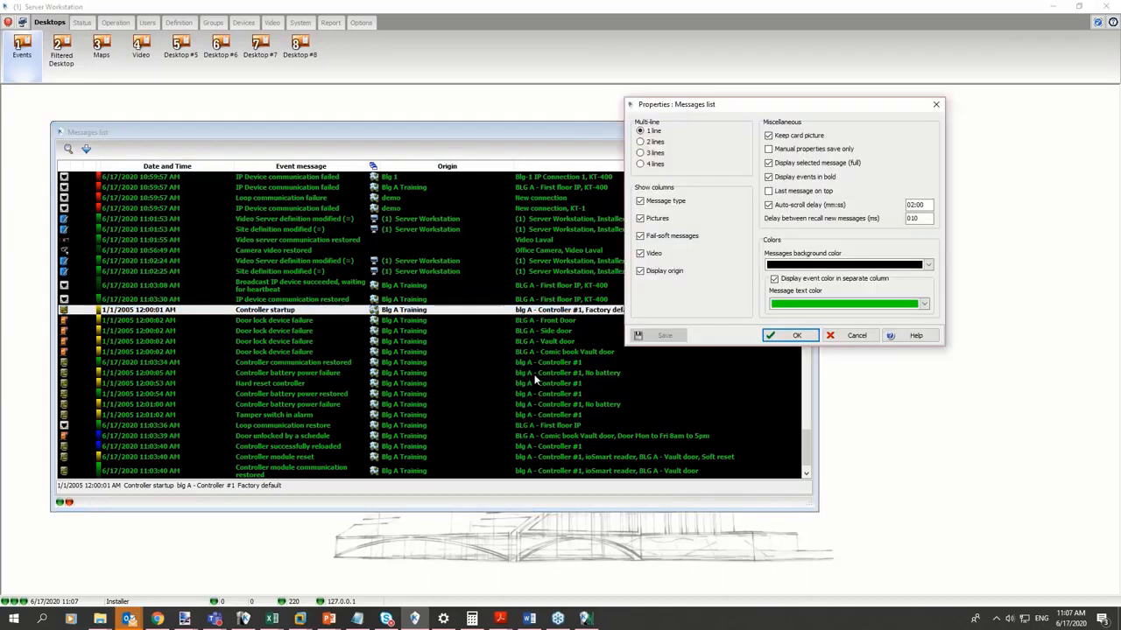
pyautogui.click(774, 279)
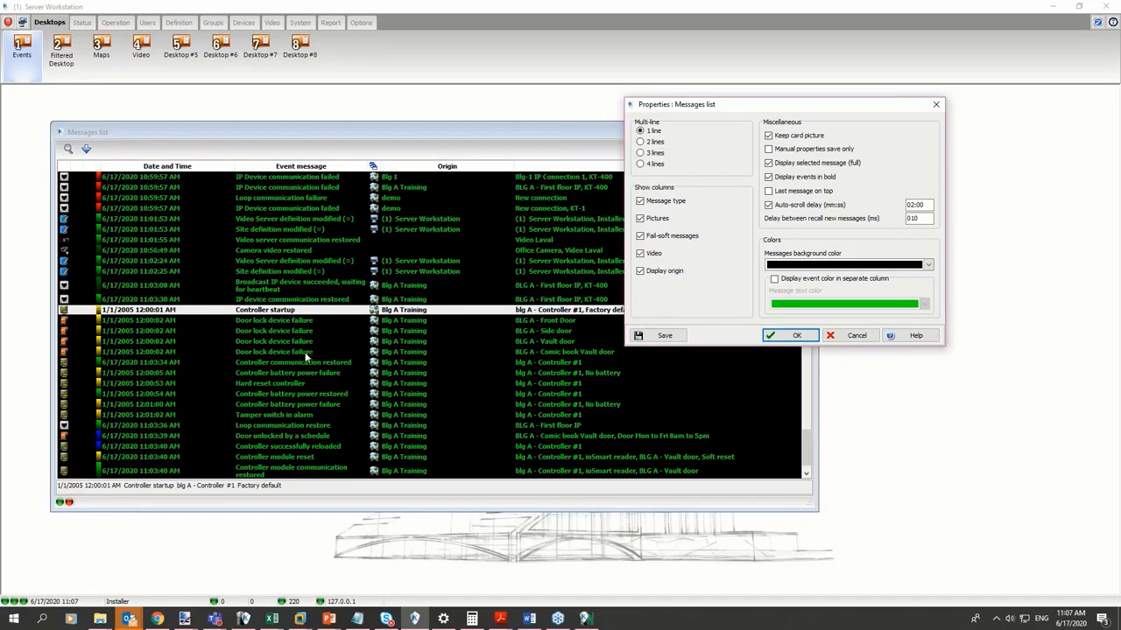
pyautogui.click(644, 272)
pyautogui.click(796, 336)
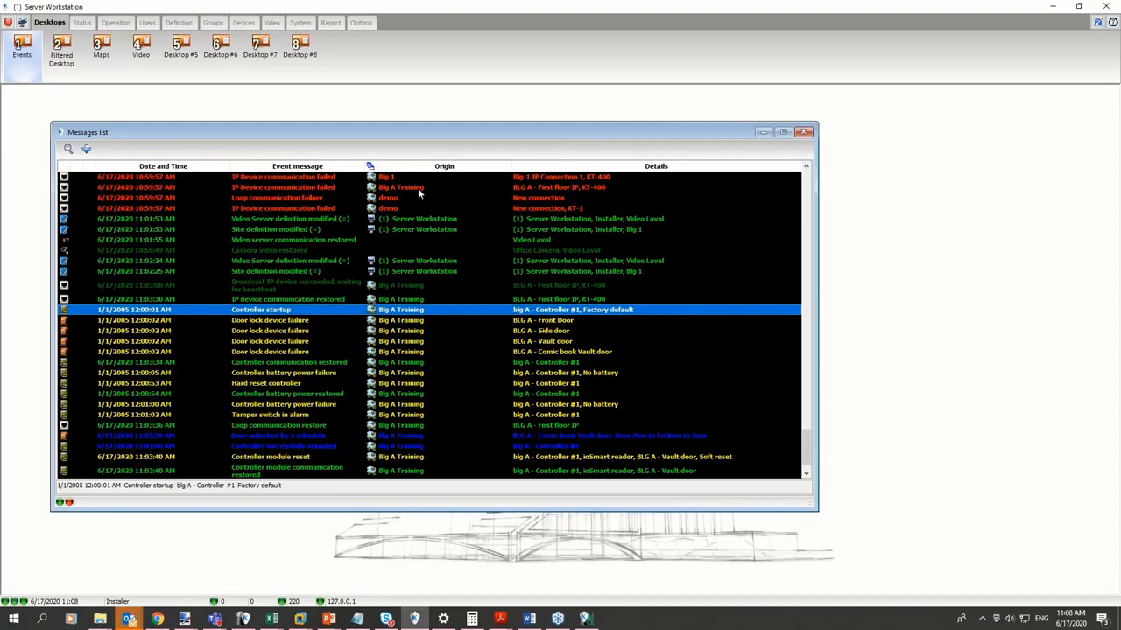
# - Examine the Front Door lock device failure and the demo site's loop communication failure in the Messages list
pyautogui.moveTo(394, 372); pyautogui.dragTo(404, 473)
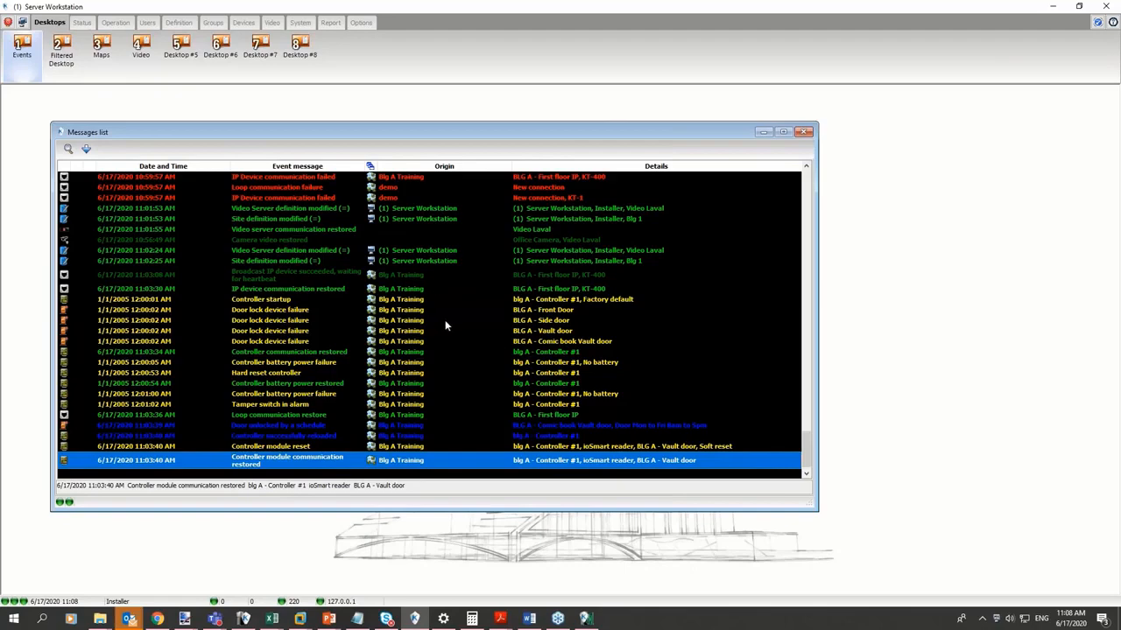
pyautogui.click(400, 311)
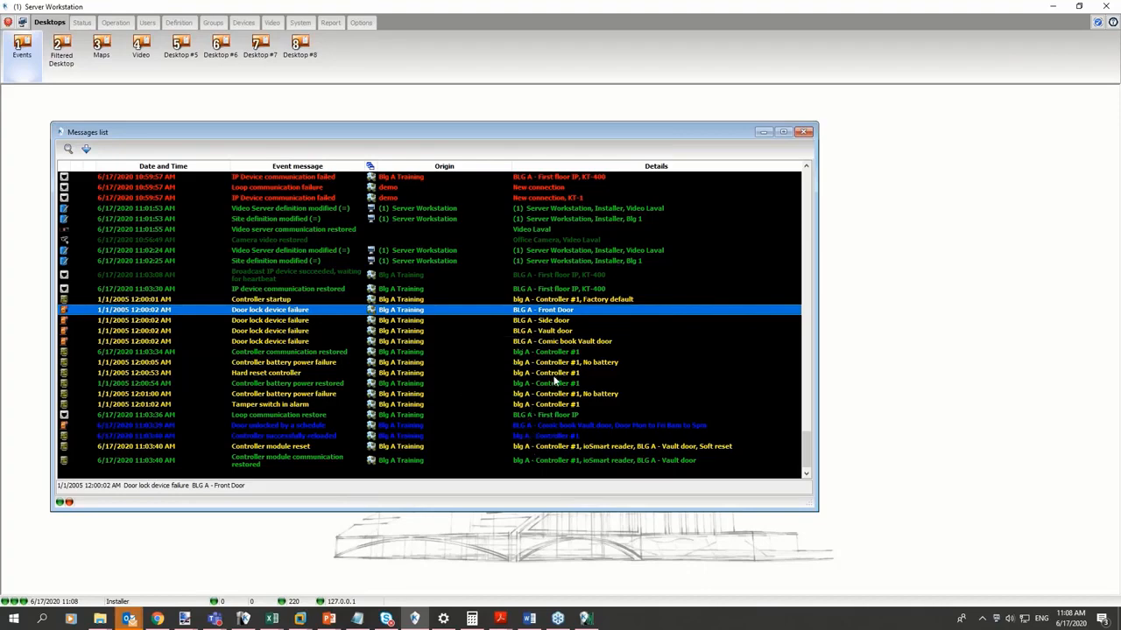
pyautogui.scroll(4, 555, 382)
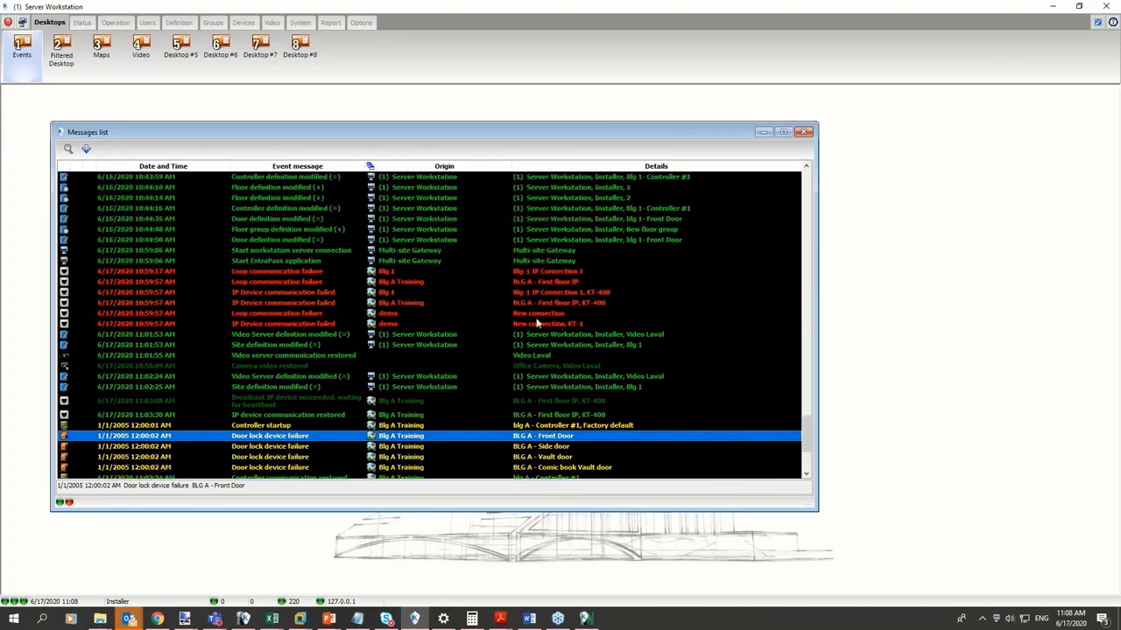
pyautogui.click(534, 314)
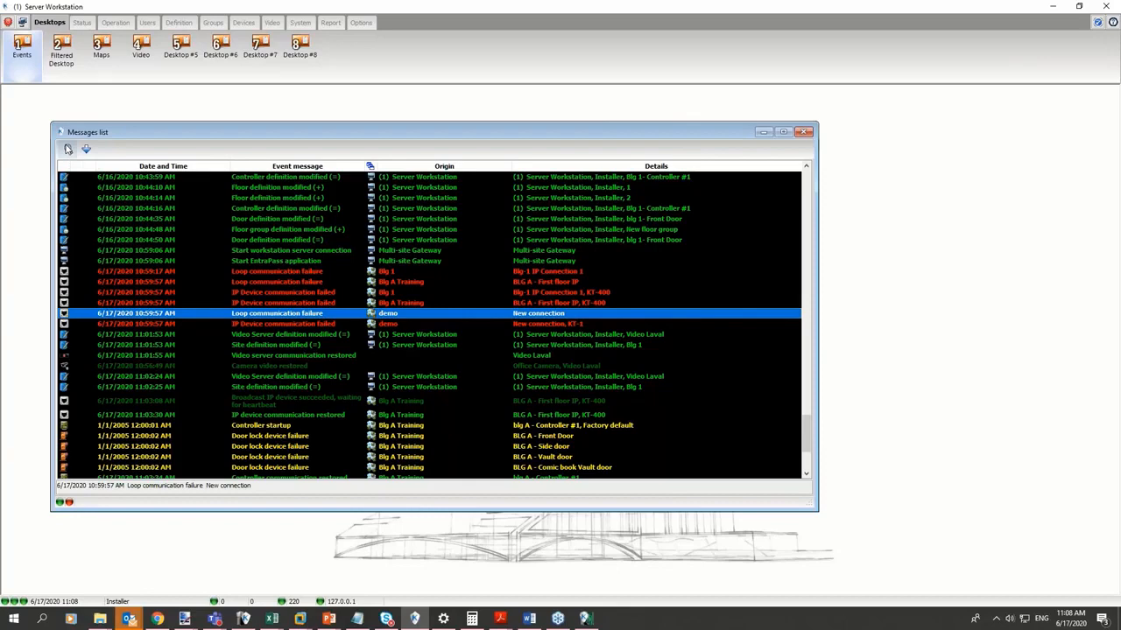
# - Filter the Messages list by the text "blg a"
pyautogui.click(68, 149)
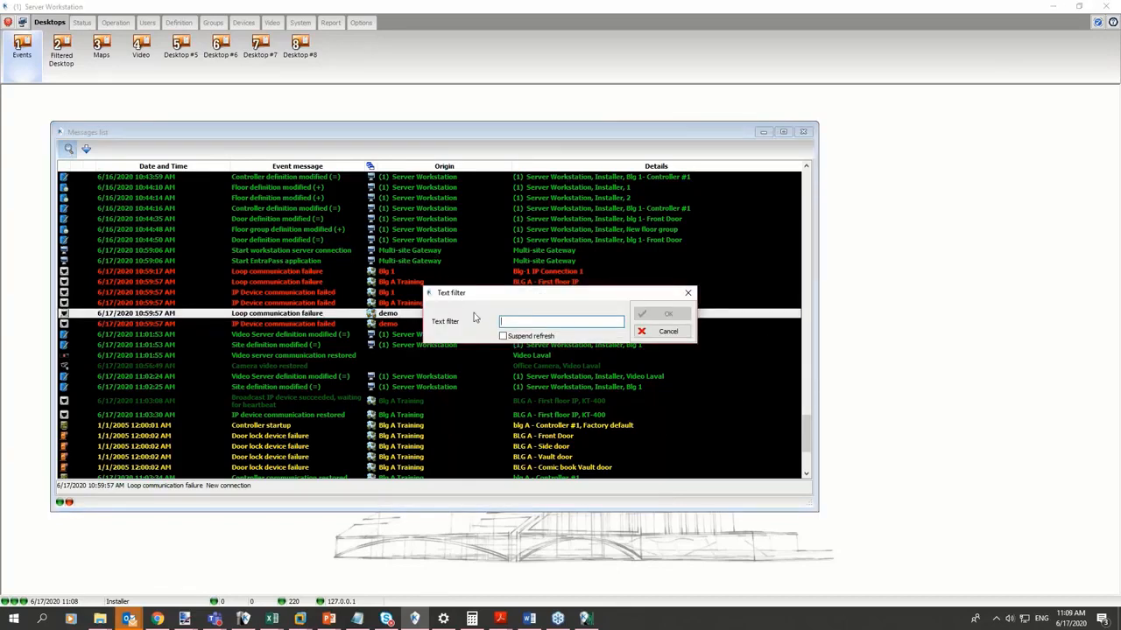
pyautogui.write('bl')
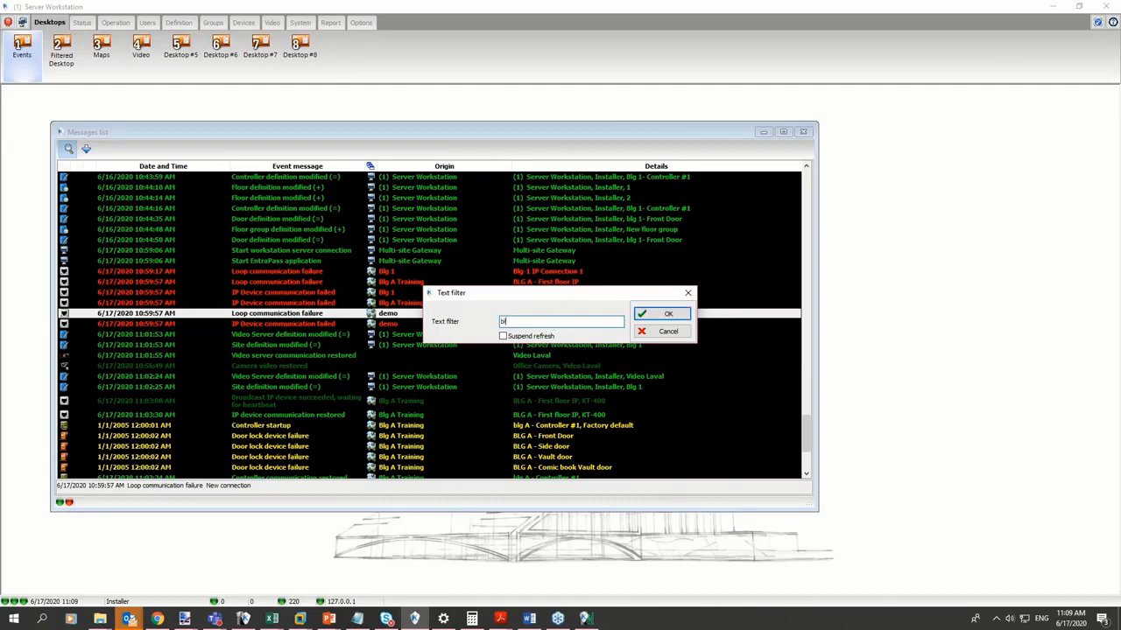
pyautogui.write('g a')
pyautogui.click(667, 317)
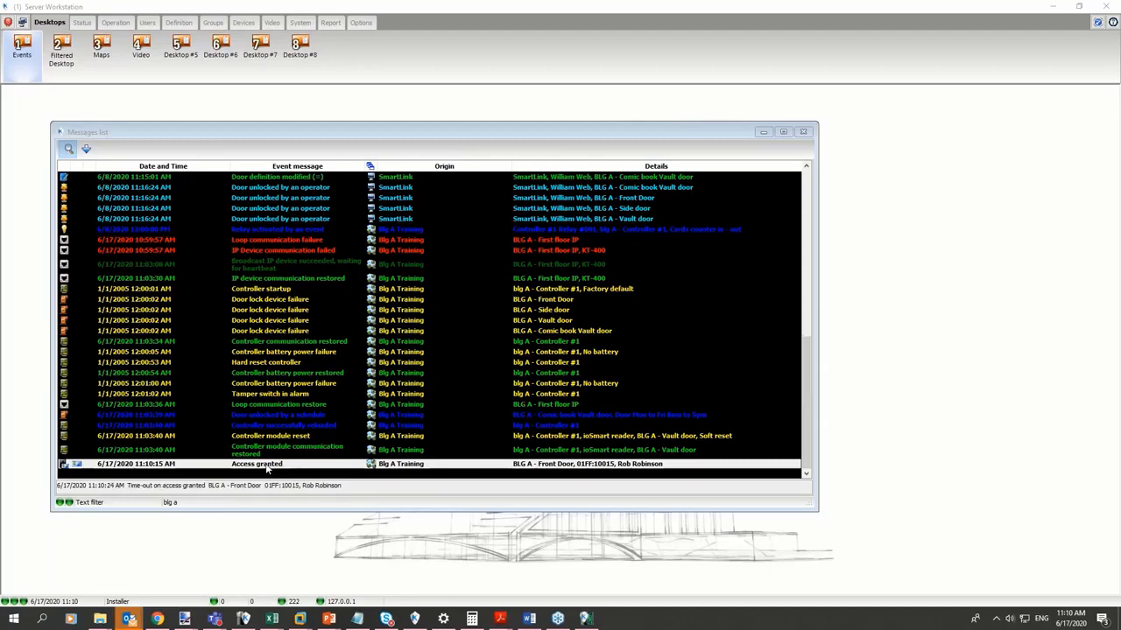
# - Open the card of the Front Door Access granted event for editing directly from the Messages list
pyautogui.click(274, 455)
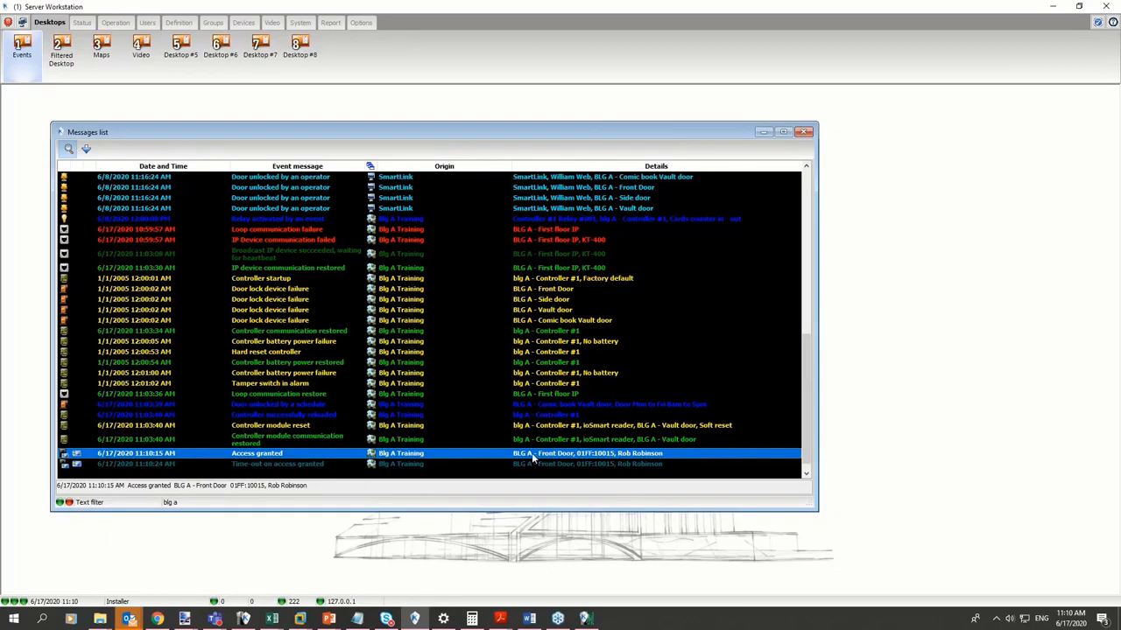
pyautogui.rightClick(626, 457)
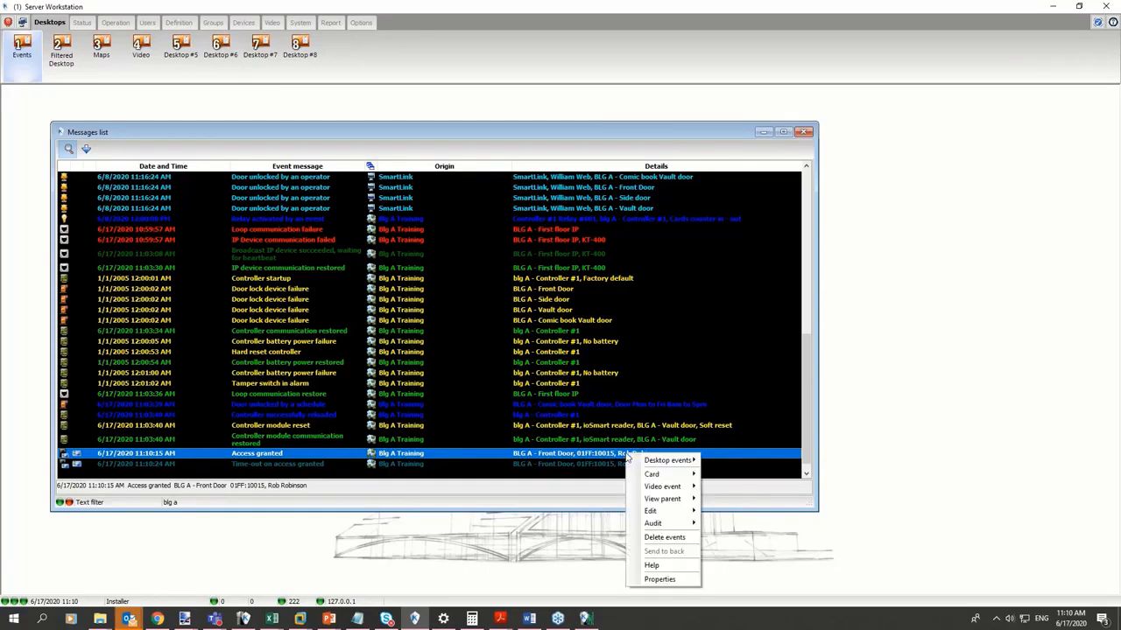
pyautogui.moveTo(668, 513)
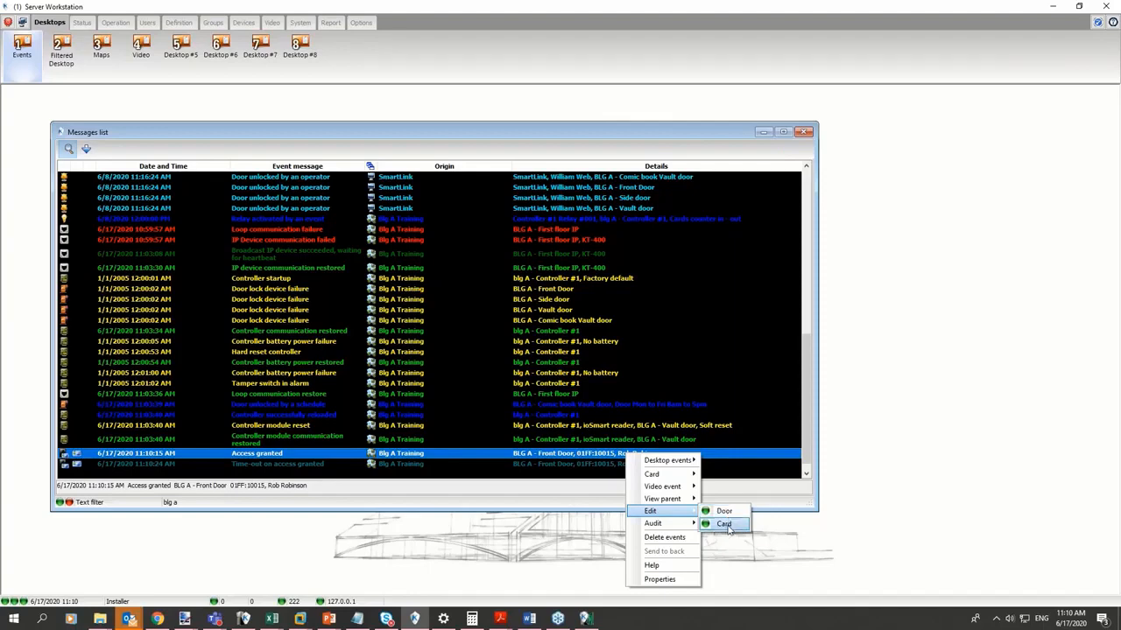
pyautogui.click(725, 524)
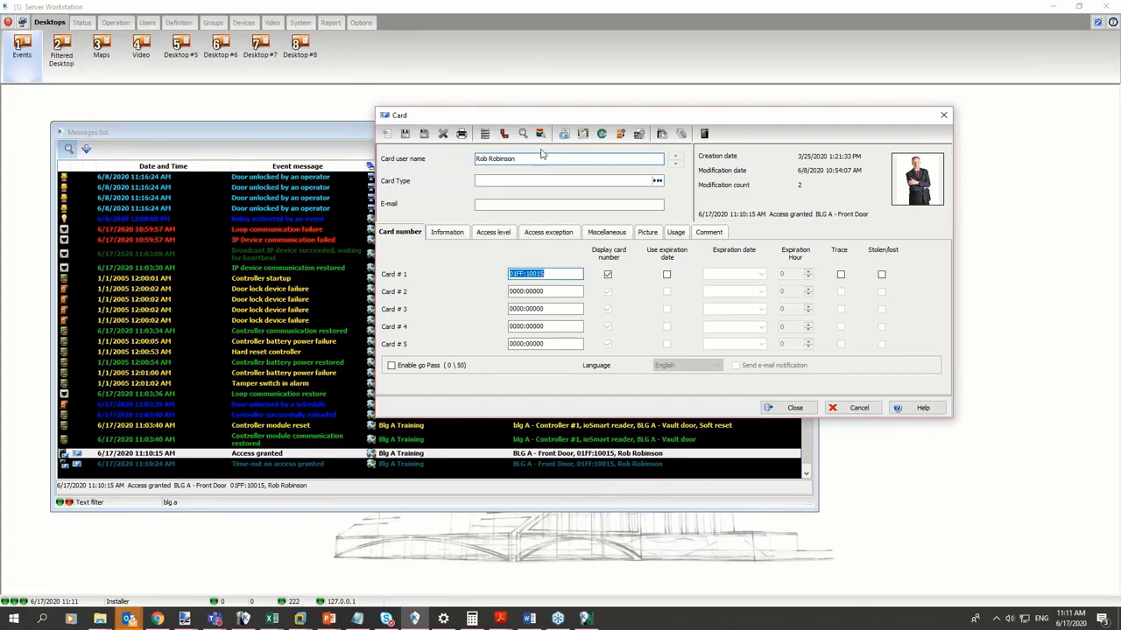
# - Set the card's access level for the demo site to "kt1 - Always valid, all doors" and save the card
pyautogui.click(493, 232)
pyautogui.click(678, 283)
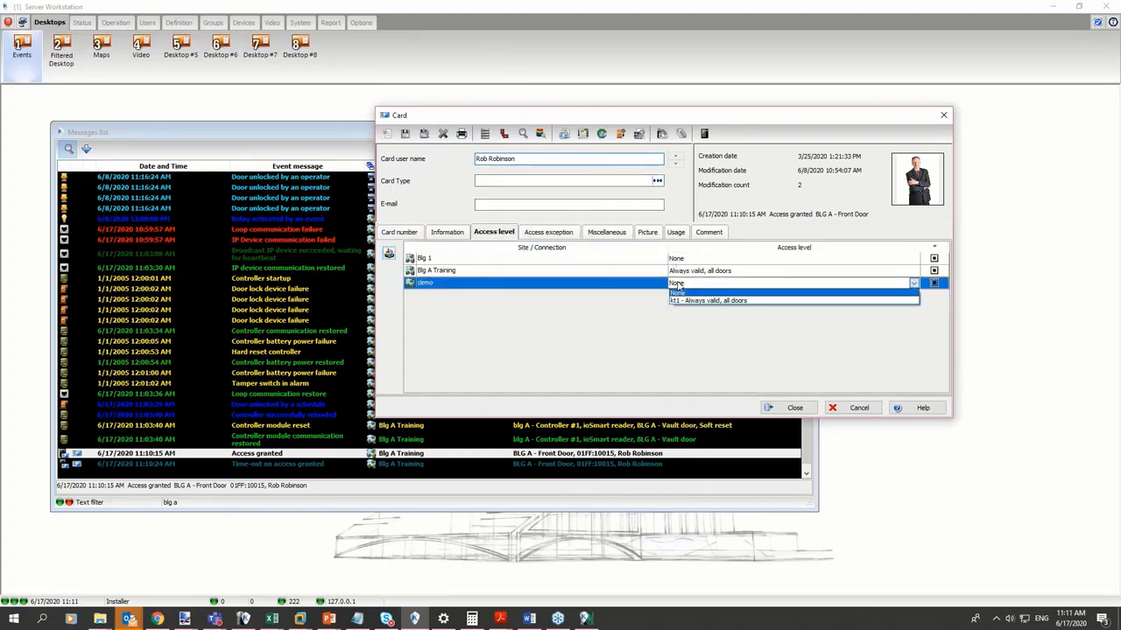
pyautogui.click(685, 301)
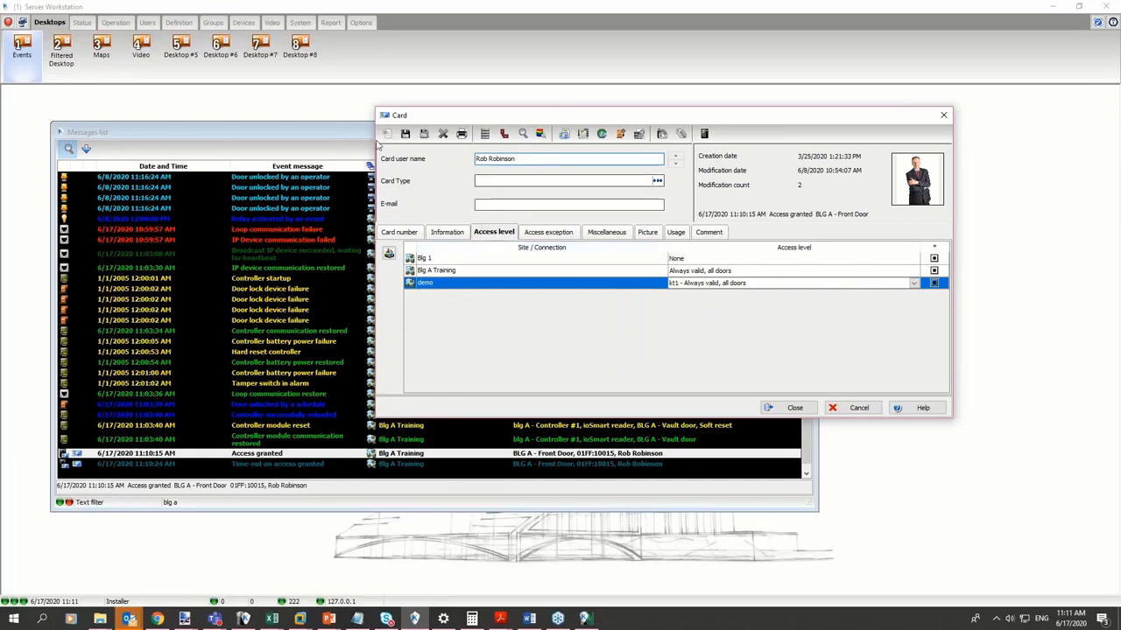
pyautogui.click(406, 134)
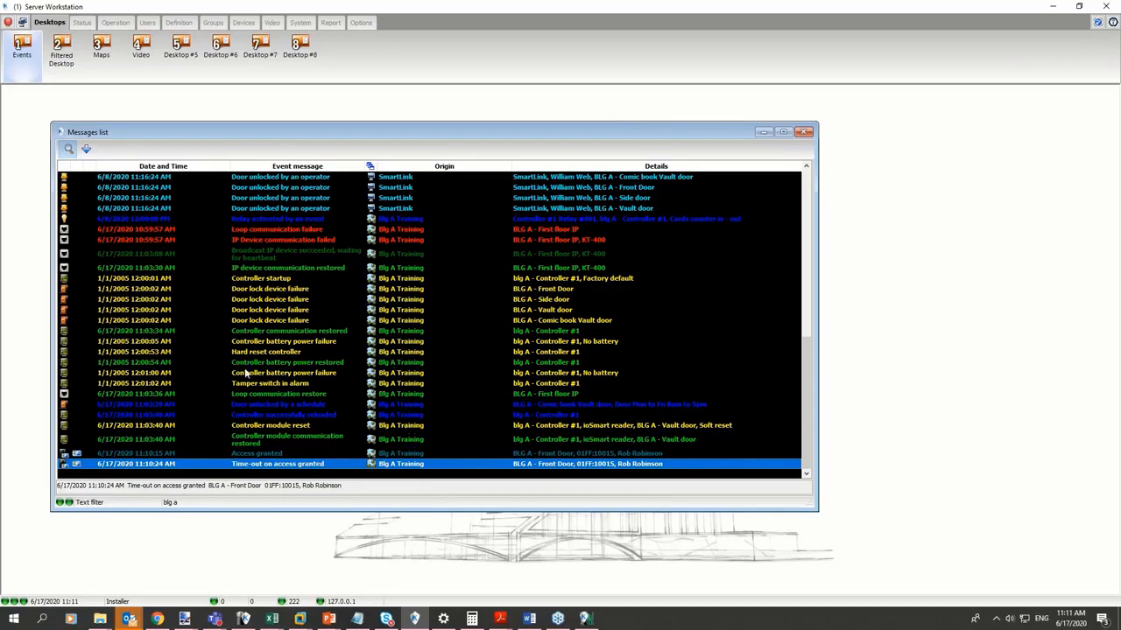
# - Examine the edit and video options of the Front Door Access granted event and review older events in the Messages list
pyautogui.click(277, 455)
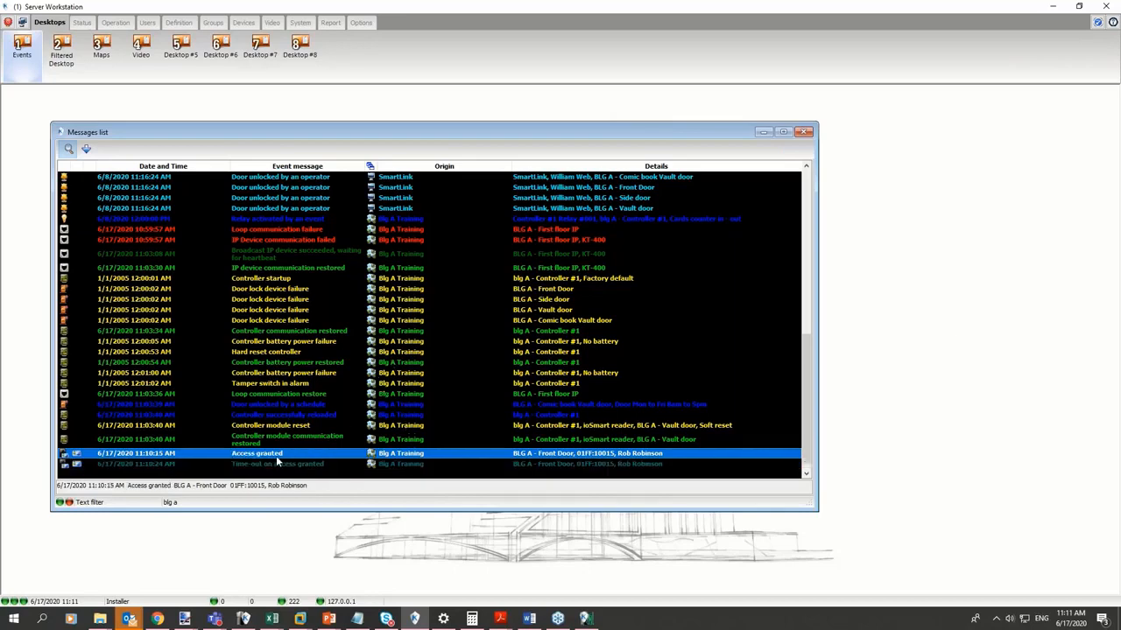
pyautogui.rightClick(276, 455)
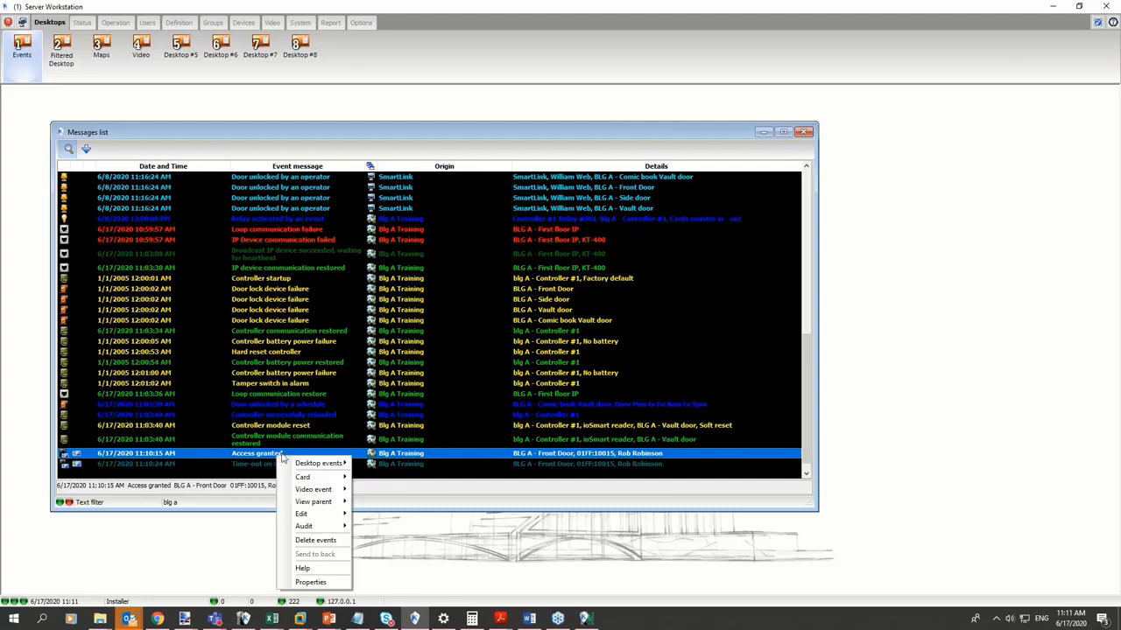
pyautogui.moveTo(321, 516)
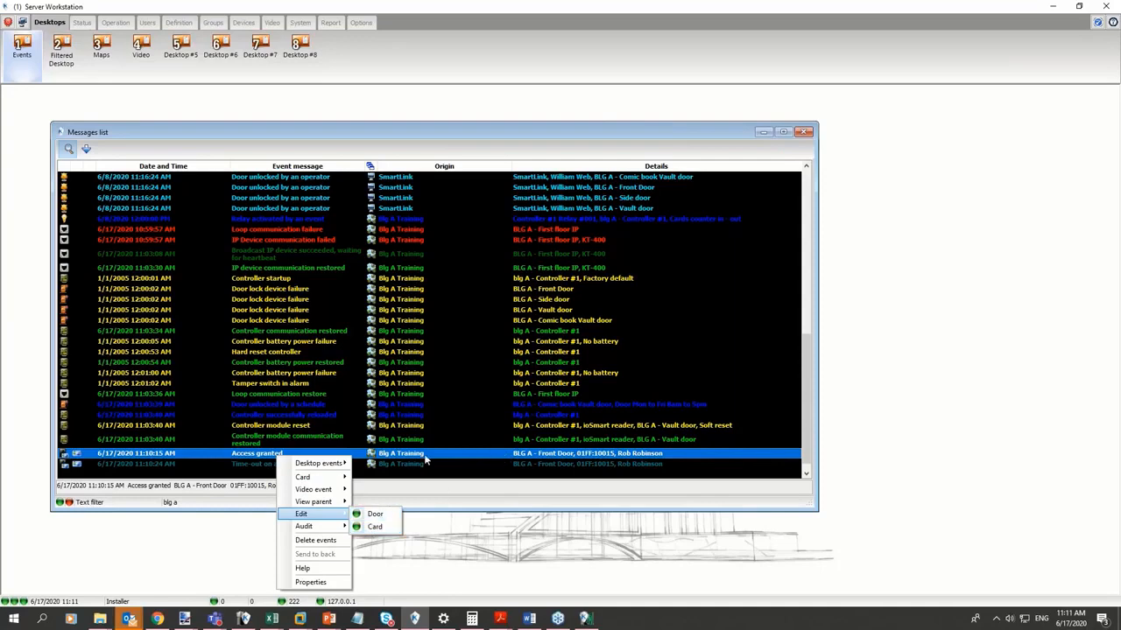
pyautogui.moveTo(335, 496)
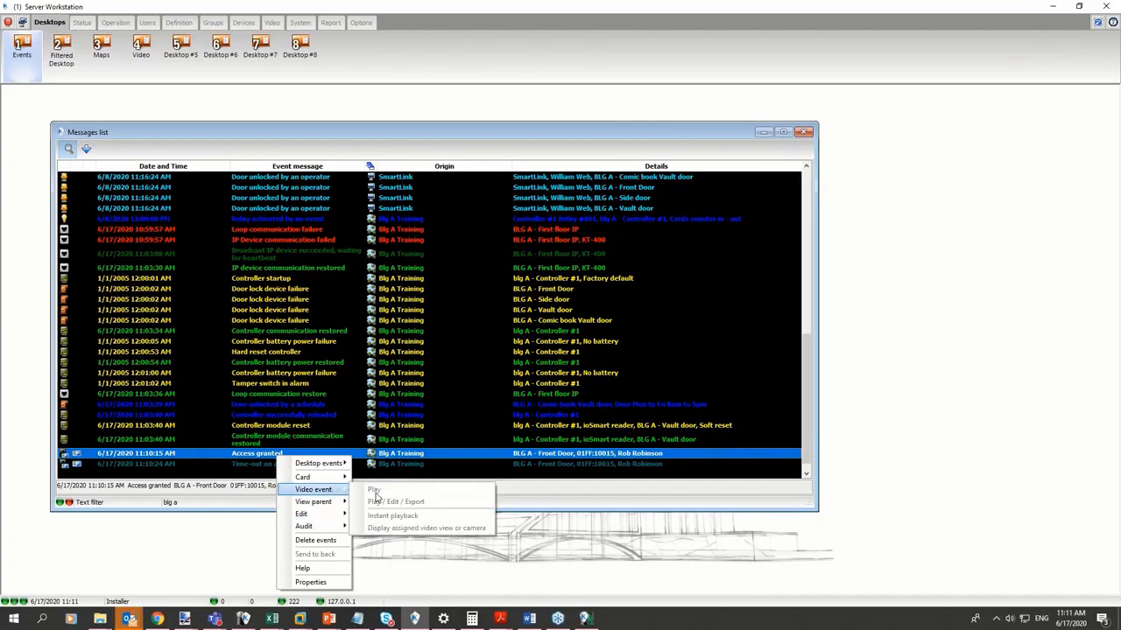
pyautogui.click(534, 454)
pyautogui.rightClick(534, 454)
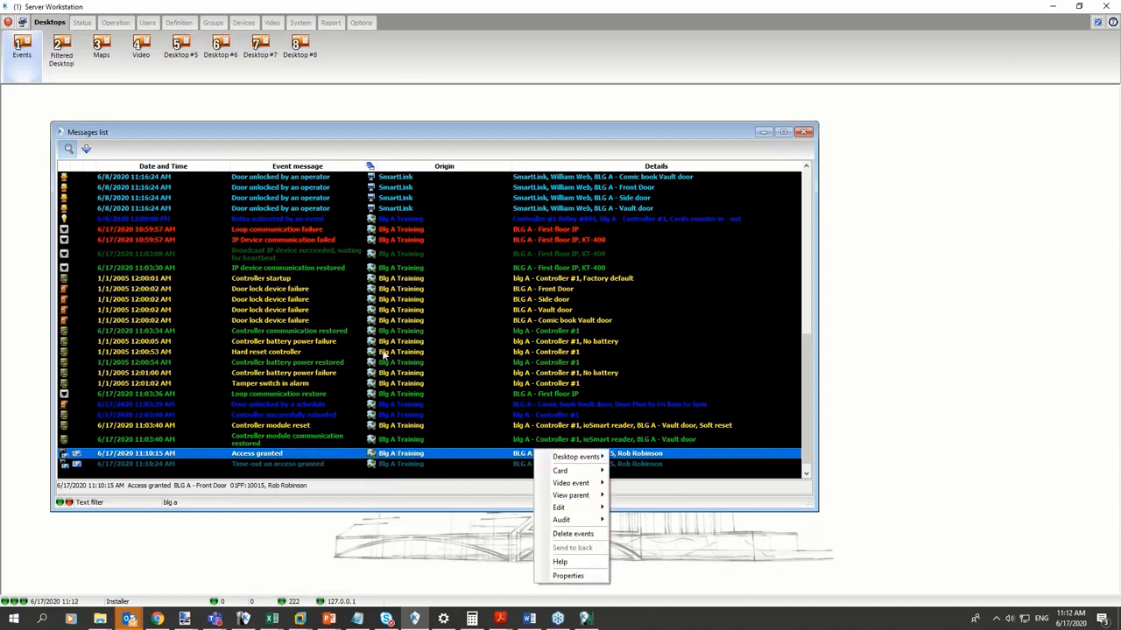
pyautogui.moveTo(567, 484)
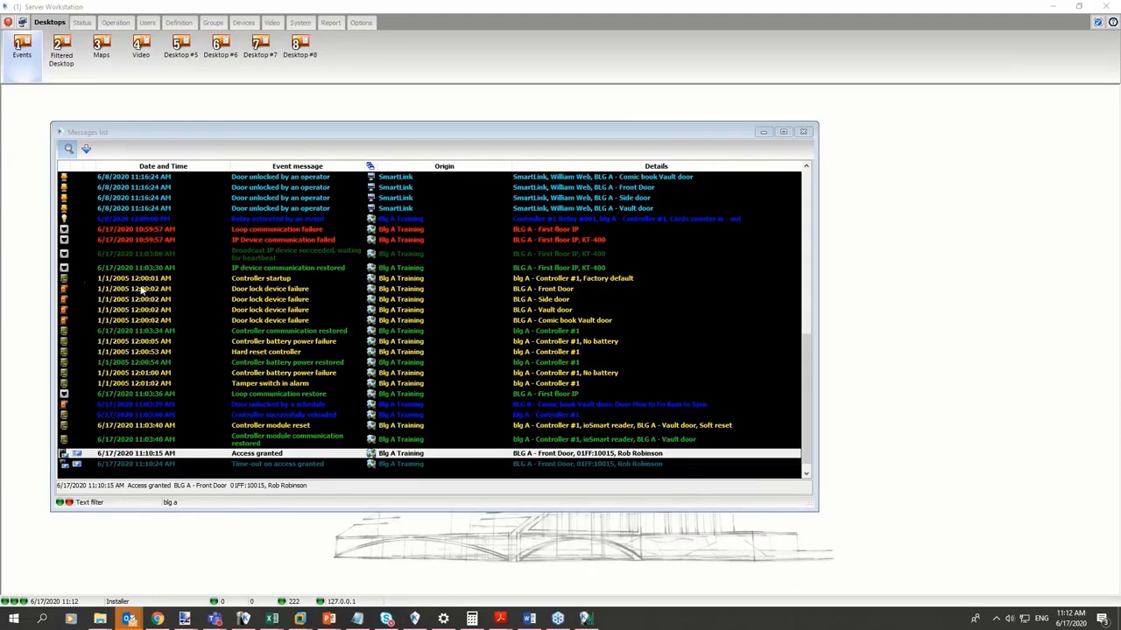
pyautogui.scroll(3, 335, 367)
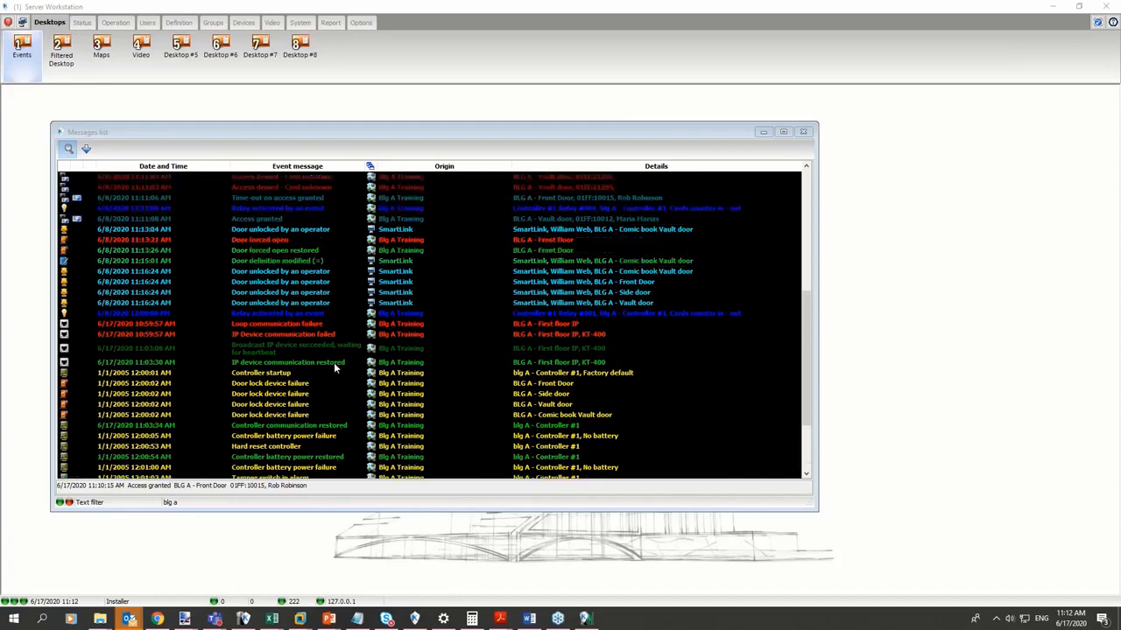
pyautogui.scroll(3, 334, 368)
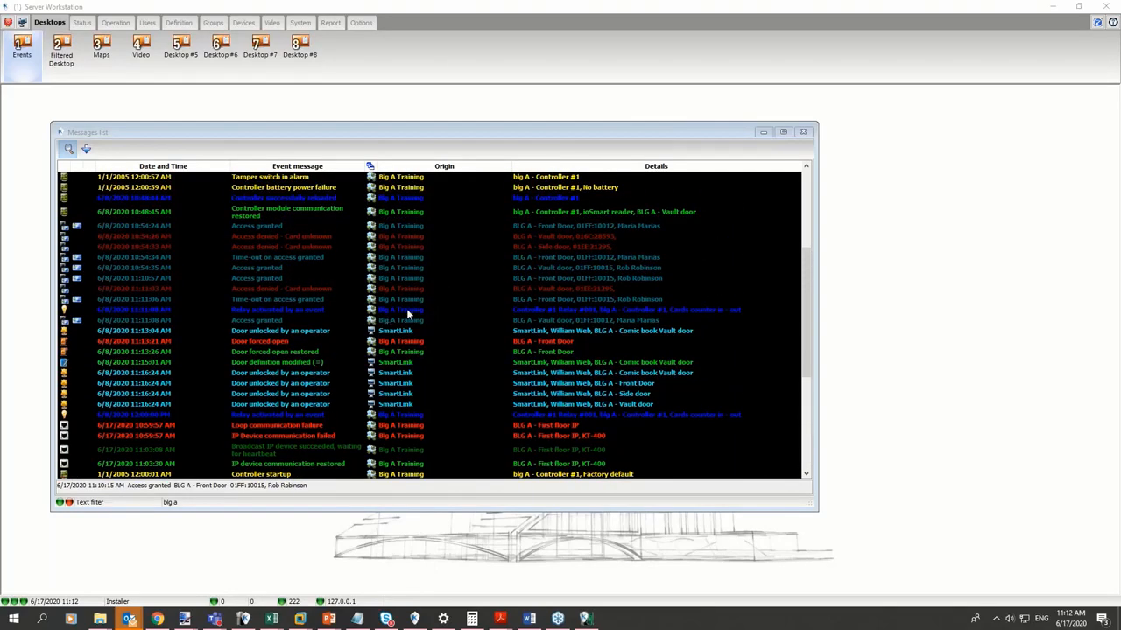
pyautogui.scroll(-6, 407, 309)
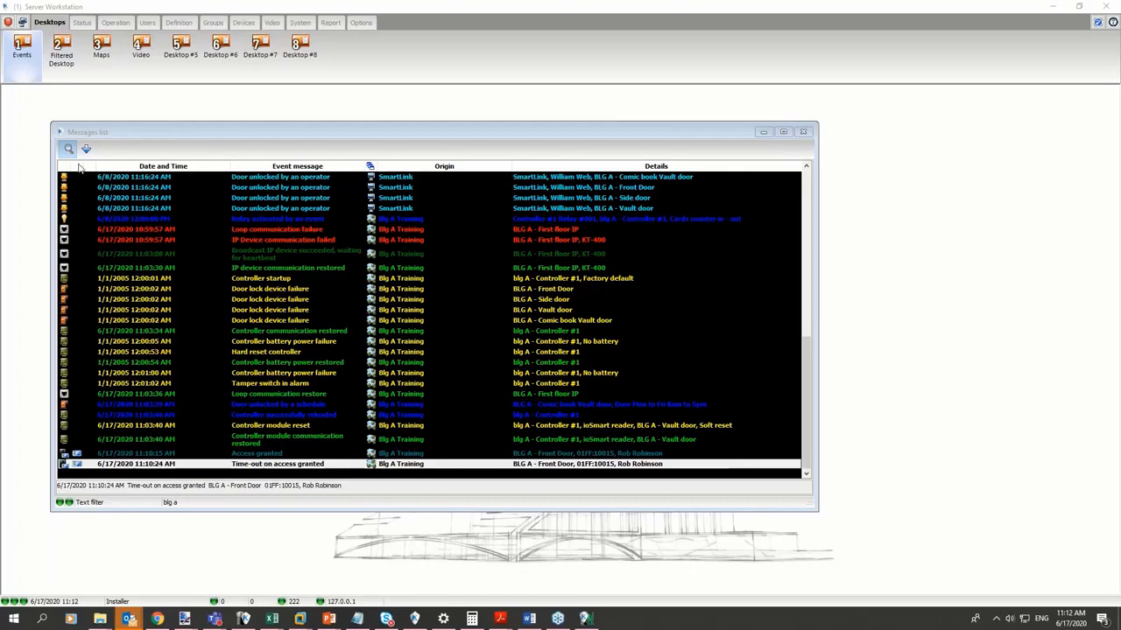
# - Set the Events desktop to the floating window type, add Graphic screen #1 to it, and apply the properties
pyautogui.rightClick(23, 57)
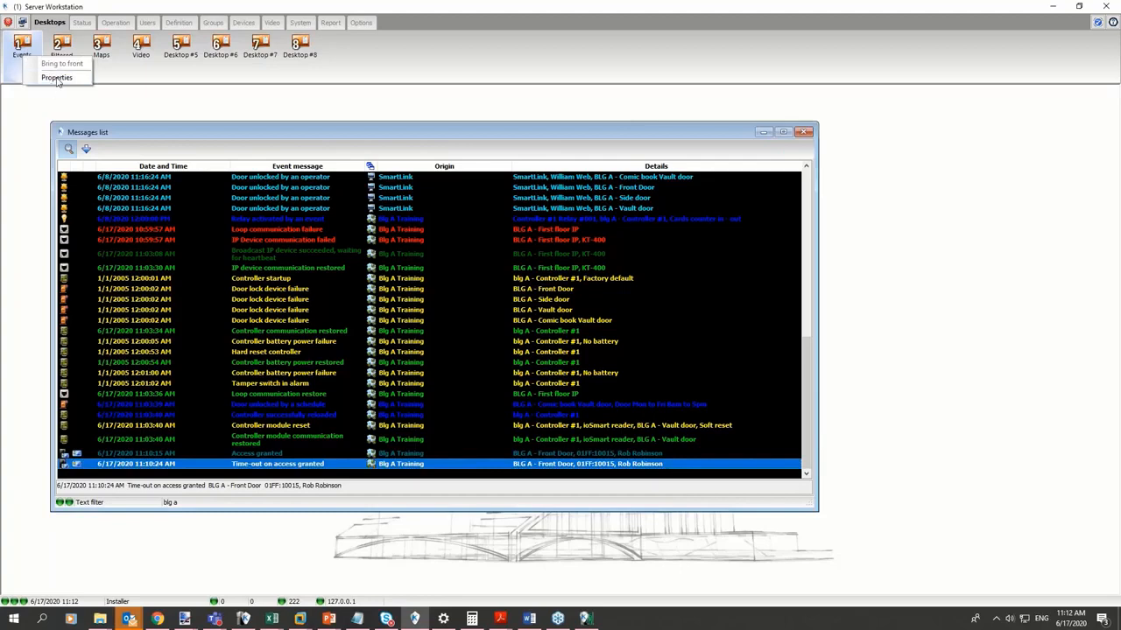
pyautogui.click(57, 77)
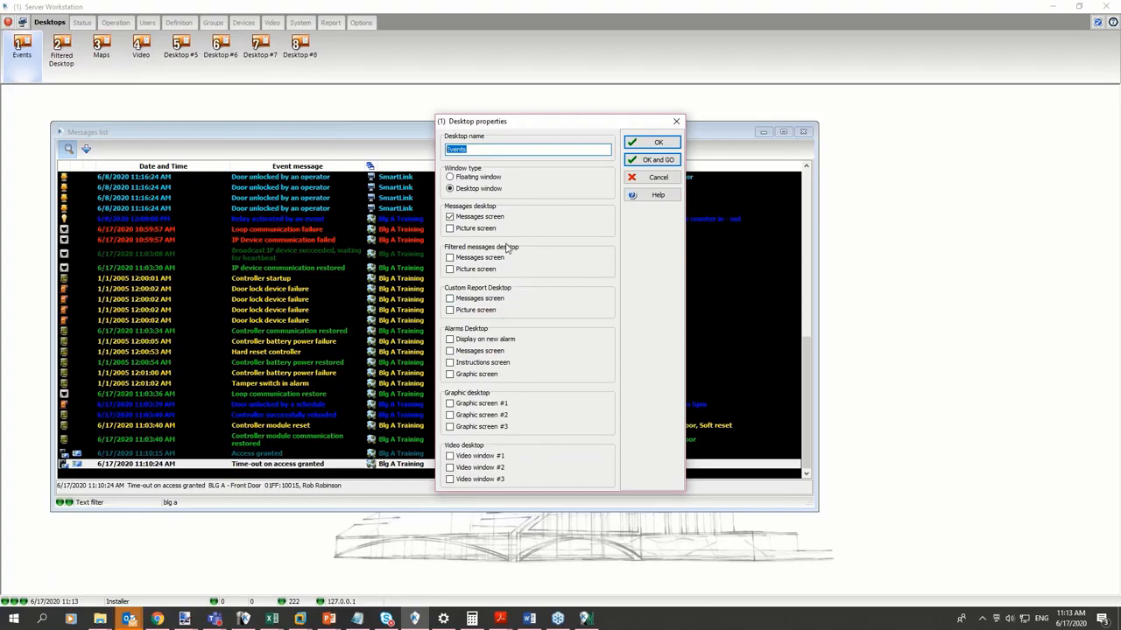
pyautogui.click(477, 179)
pyautogui.click(1055, 218)
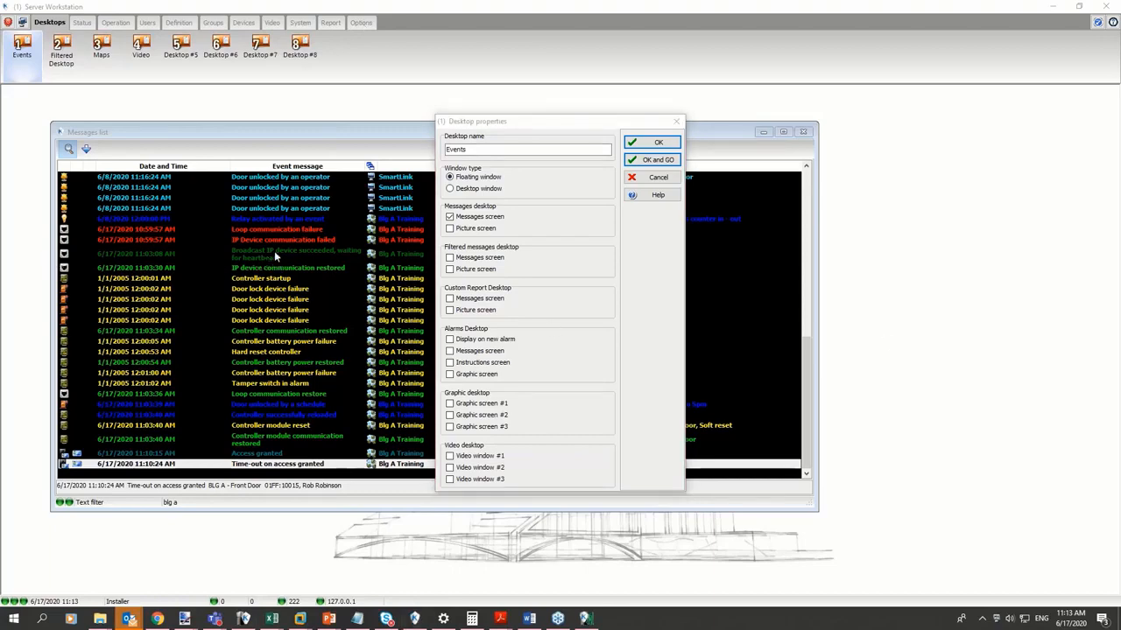
pyautogui.click(474, 405)
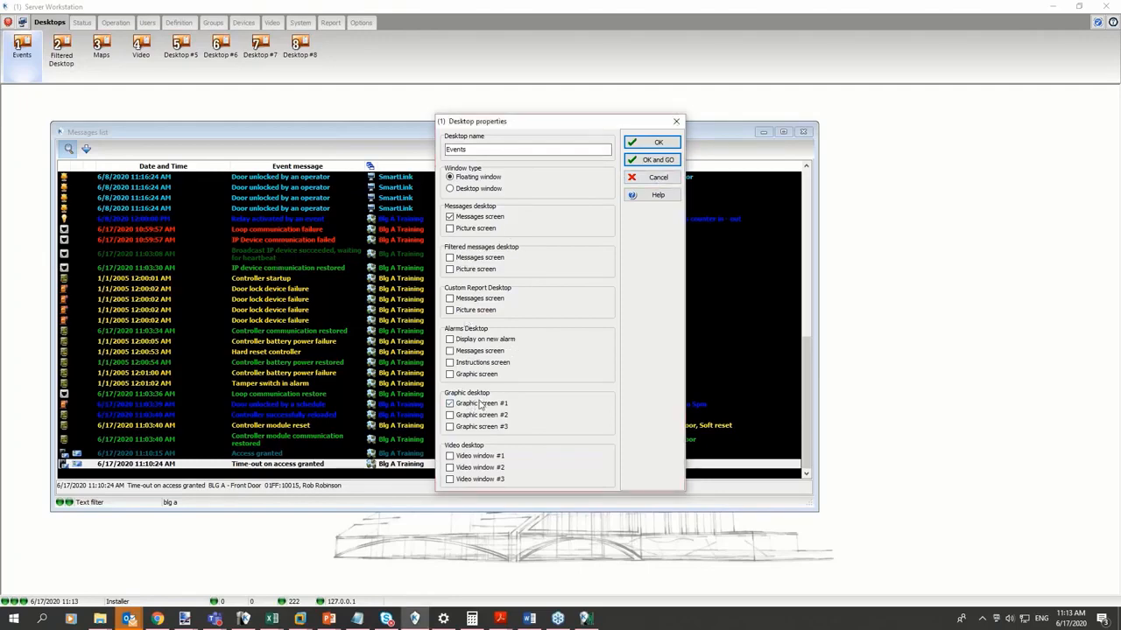
pyautogui.click(652, 162)
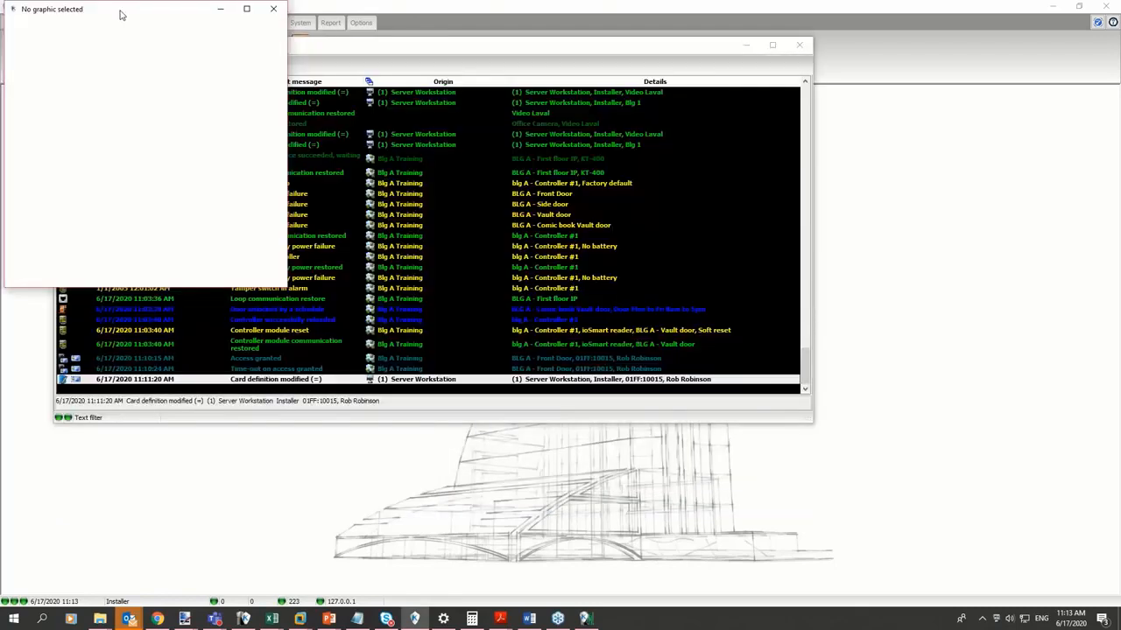
# - Arrange the floating Messages list and the empty graphic window side by side below the desktop buttons
pyautogui.moveTo(122, 15); pyautogui.dragTo(975, 205)
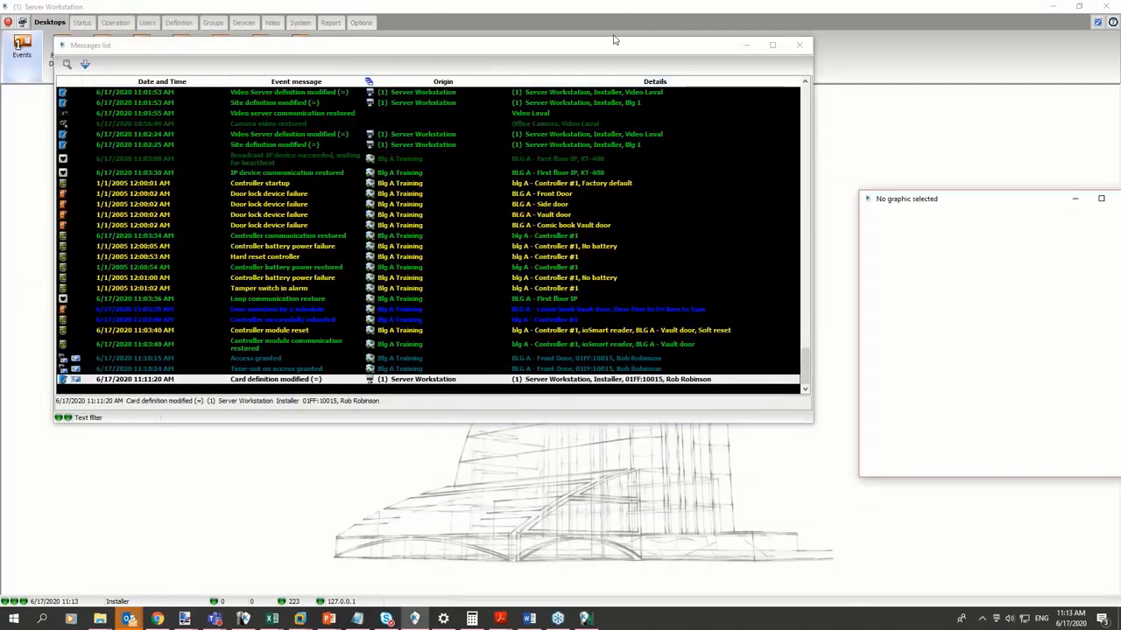
pyautogui.moveTo(615, 41); pyautogui.dragTo(584, 135)
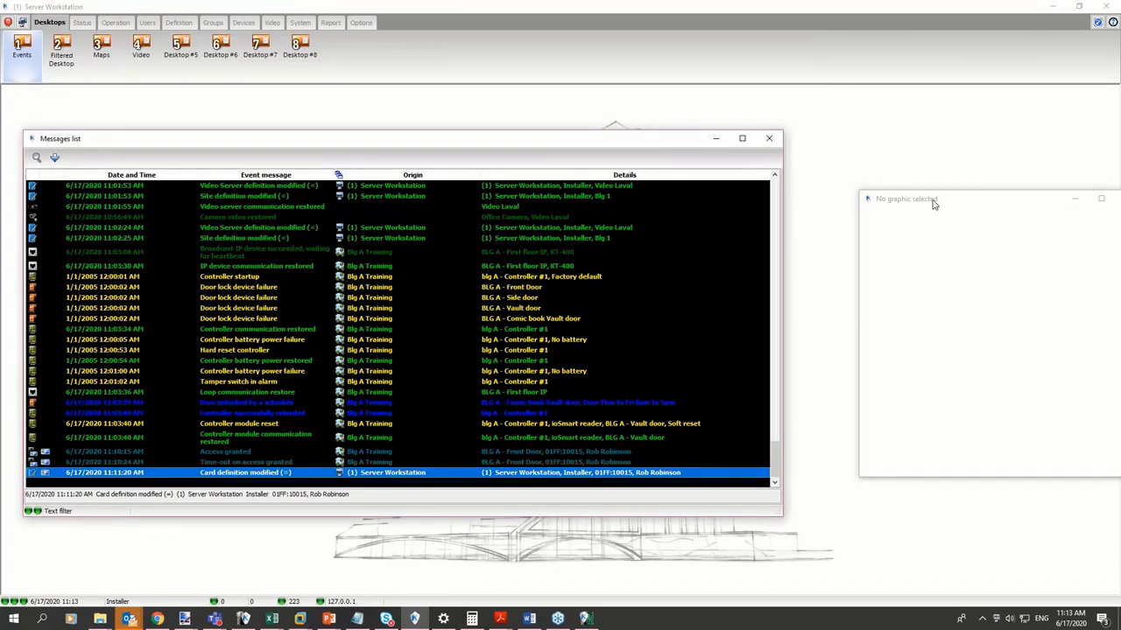
pyautogui.moveTo(936, 204); pyautogui.dragTo(850, 143)
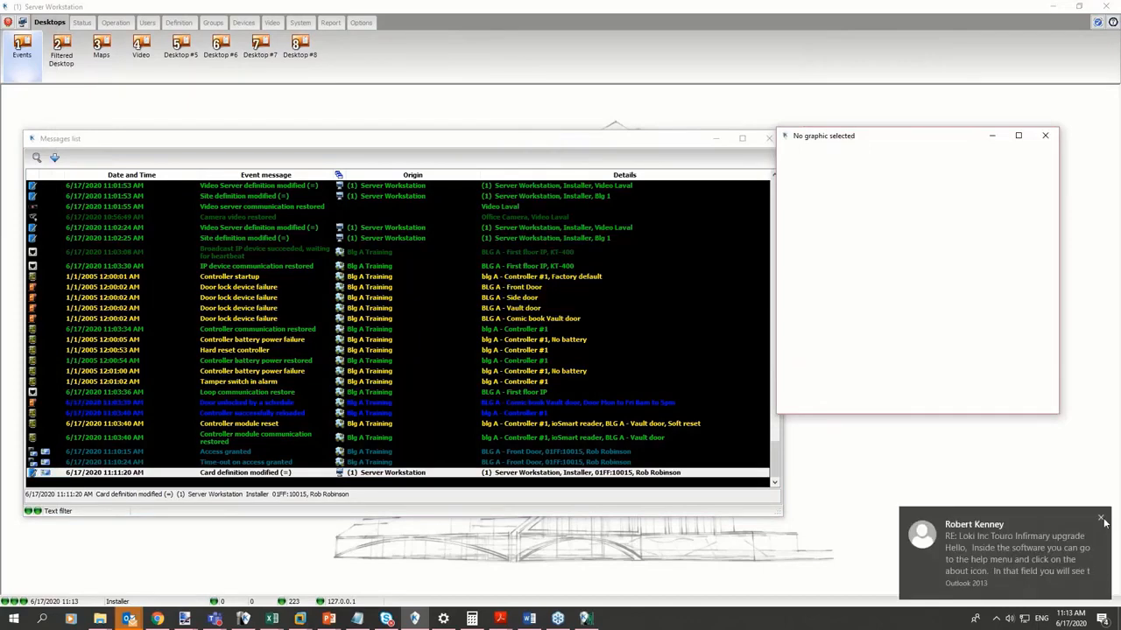
pyautogui.click(1104, 522)
pyautogui.moveTo(842, 138); pyautogui.dragTo(872, 124)
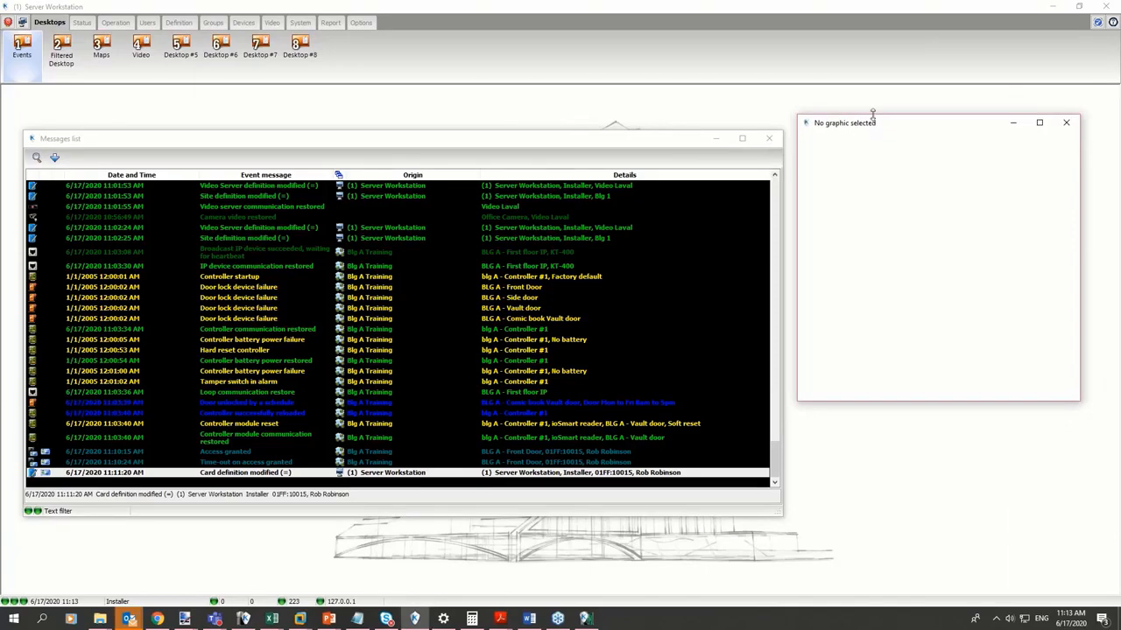
# - Switch to the Filtered Desktop and remove Graphic screen #1 from its properties
pyautogui.click(63, 56)
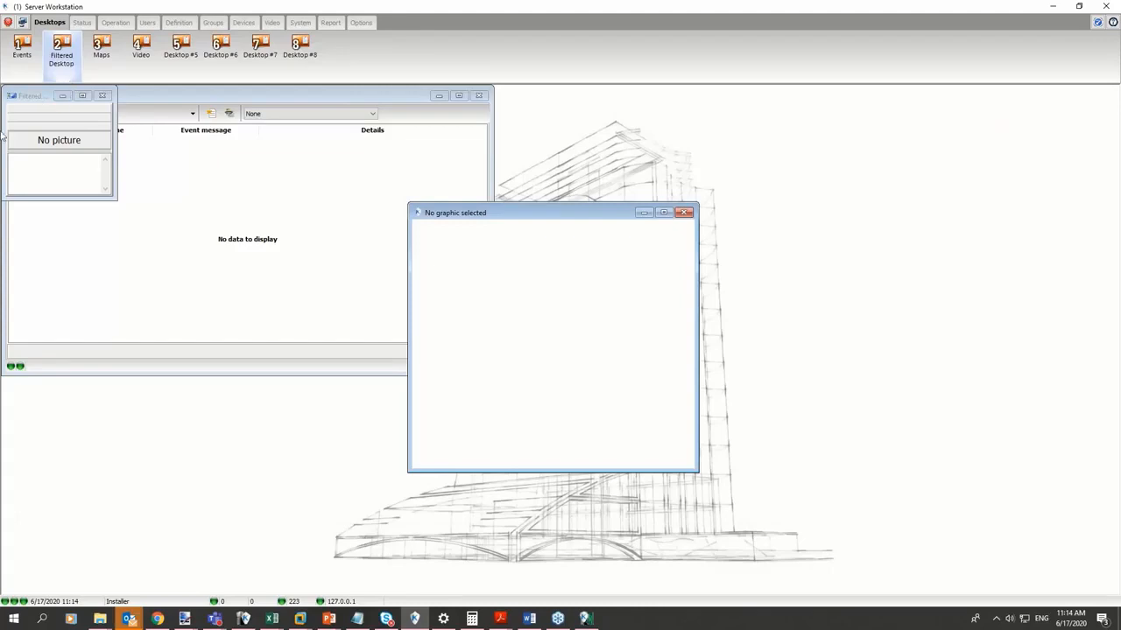
pyautogui.moveTo(563, 214); pyautogui.dragTo(657, 212)
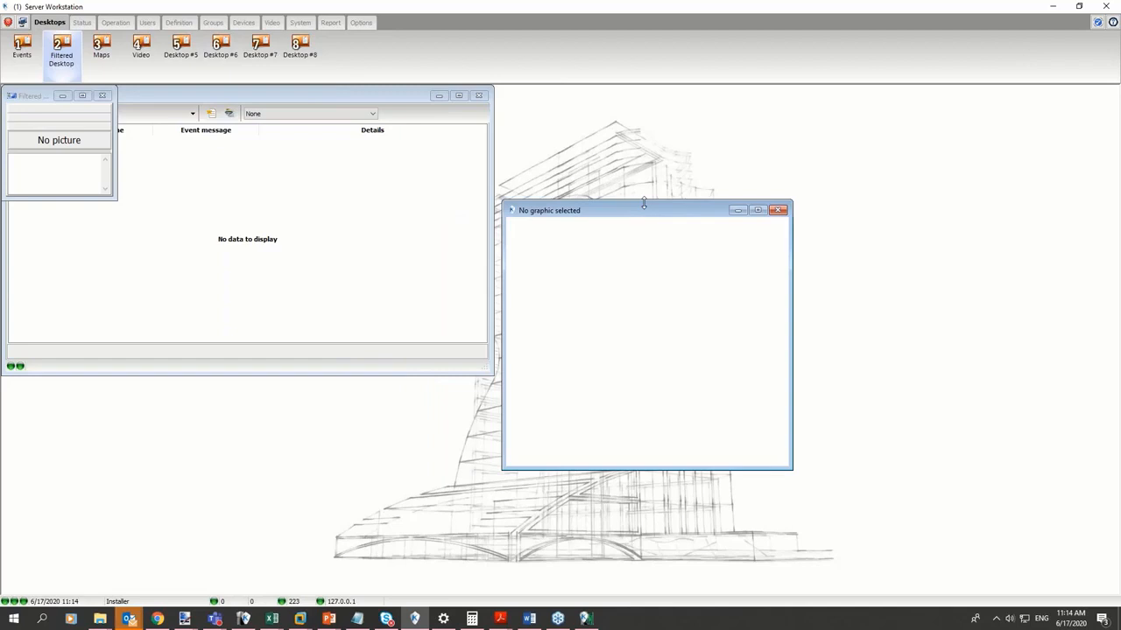
pyautogui.rightClick(74, 47)
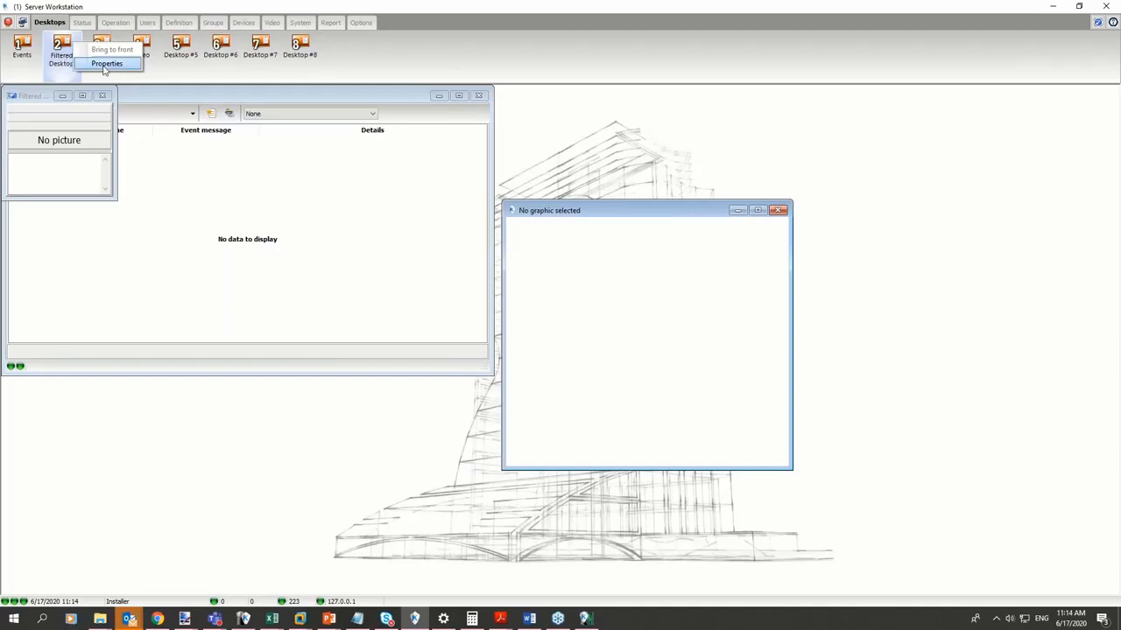
pyautogui.click(106, 63)
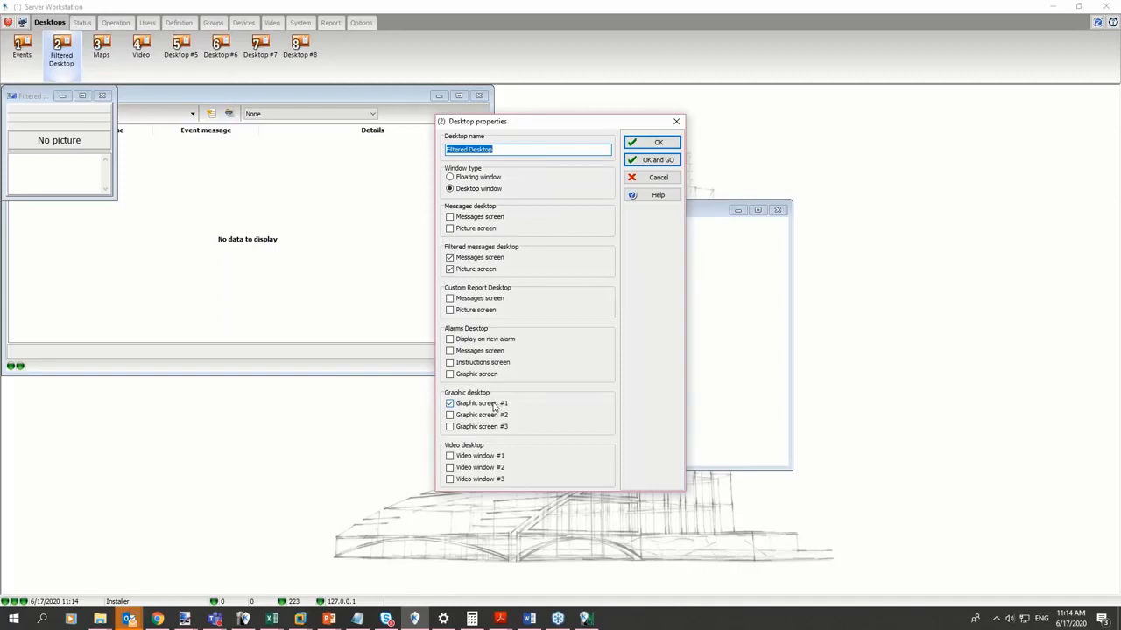
pyautogui.click(492, 406)
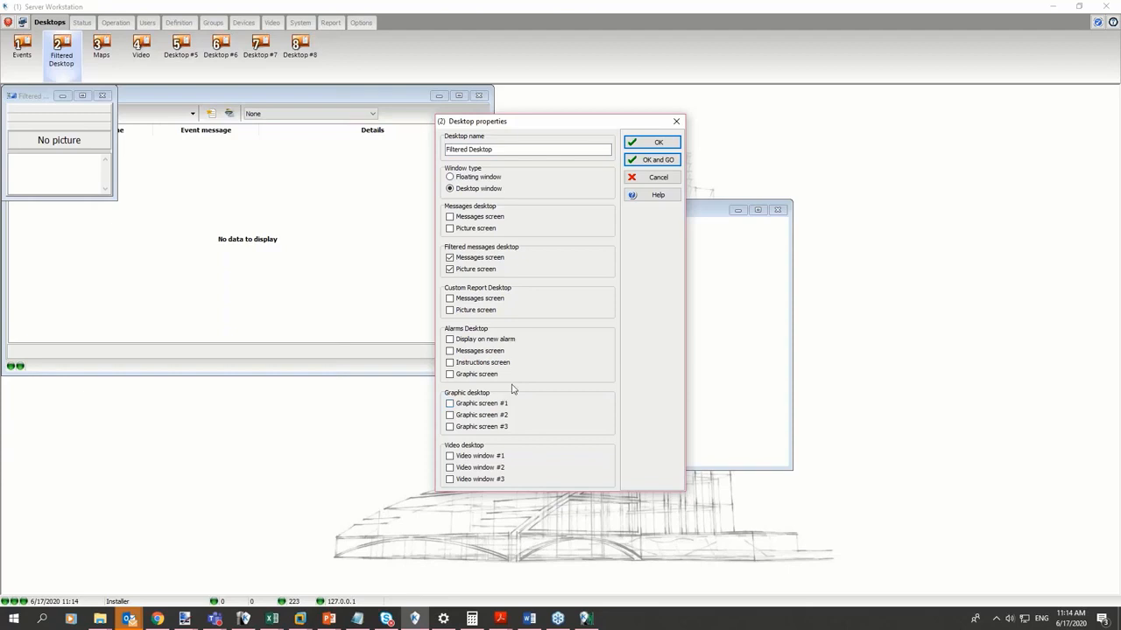
pyautogui.click(662, 162)
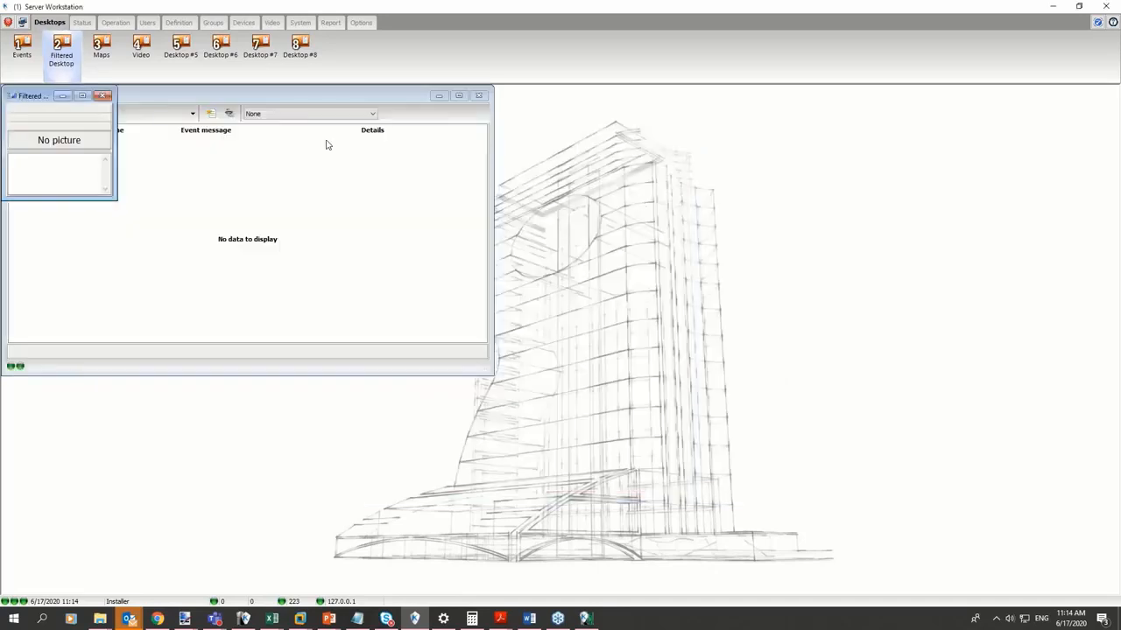
# - Move the Filtered messages list clear of the picture window and filter it to Access events
pyautogui.moveTo(351, 105); pyautogui.dragTo(542, 119)
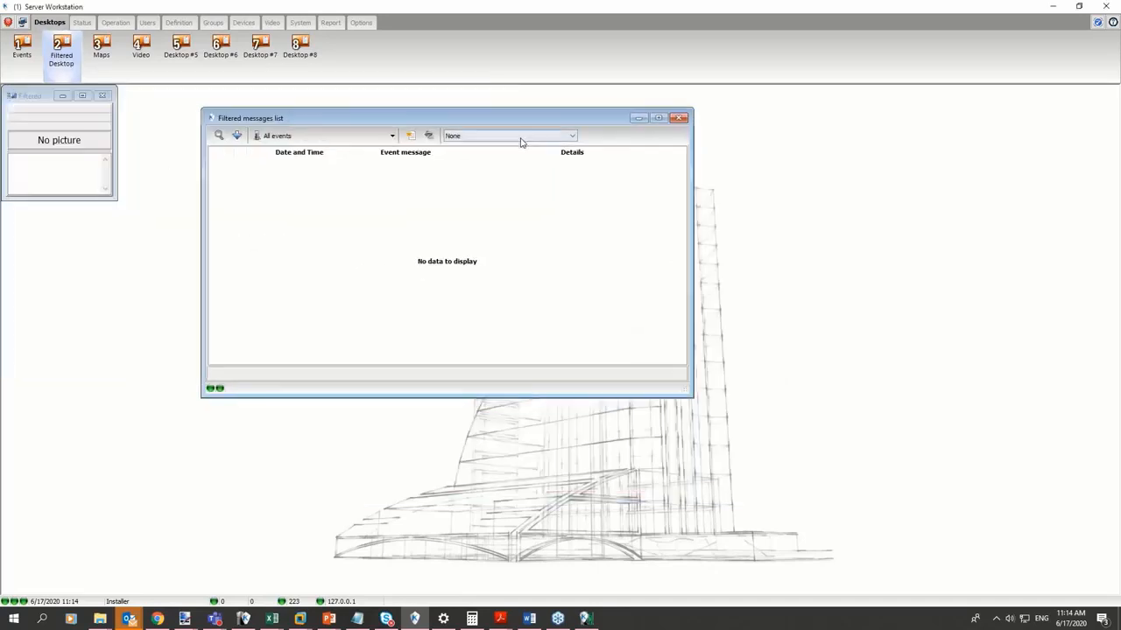
pyautogui.click(520, 138)
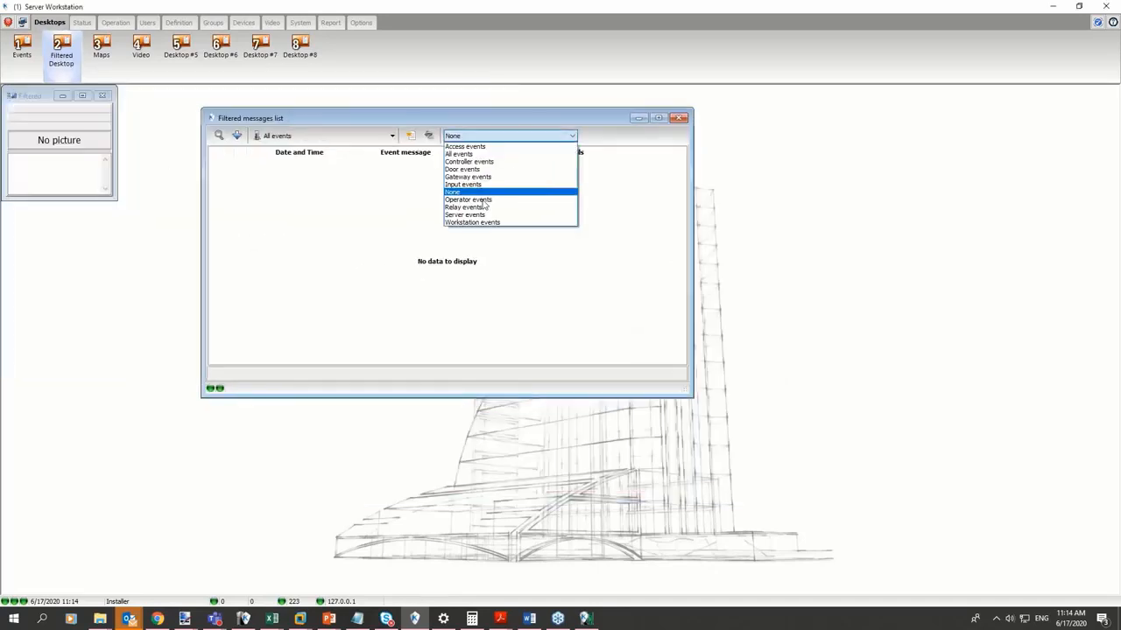
pyautogui.click(488, 146)
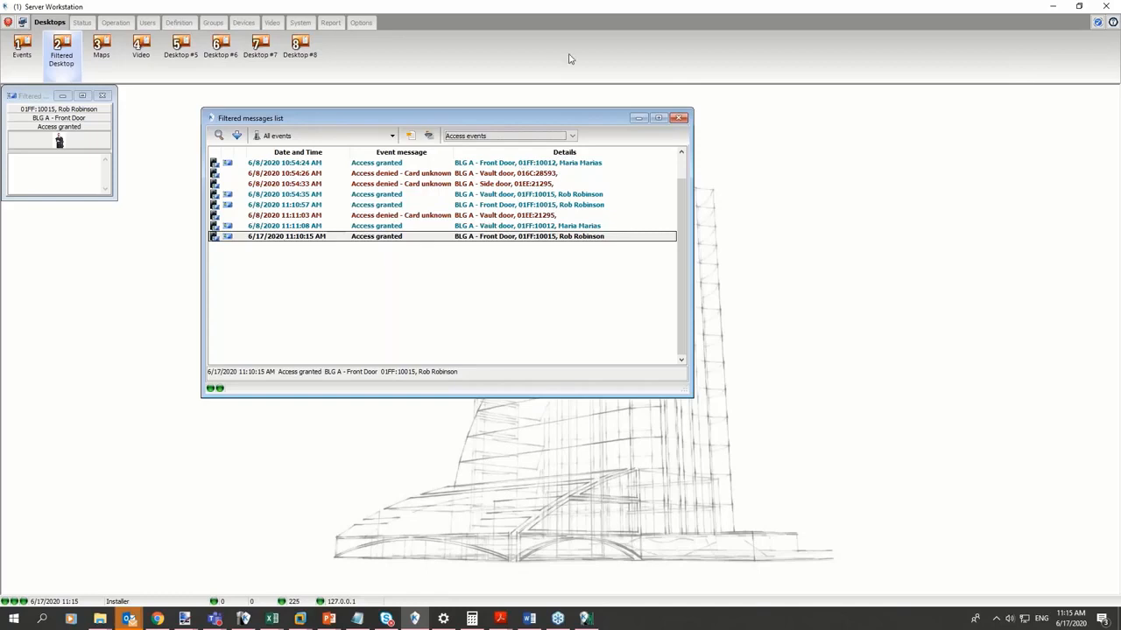
# - Switch the Filtered messages list to All events and select the Front Door's forced open and controller battery power failure events
pyautogui.click(557, 138)
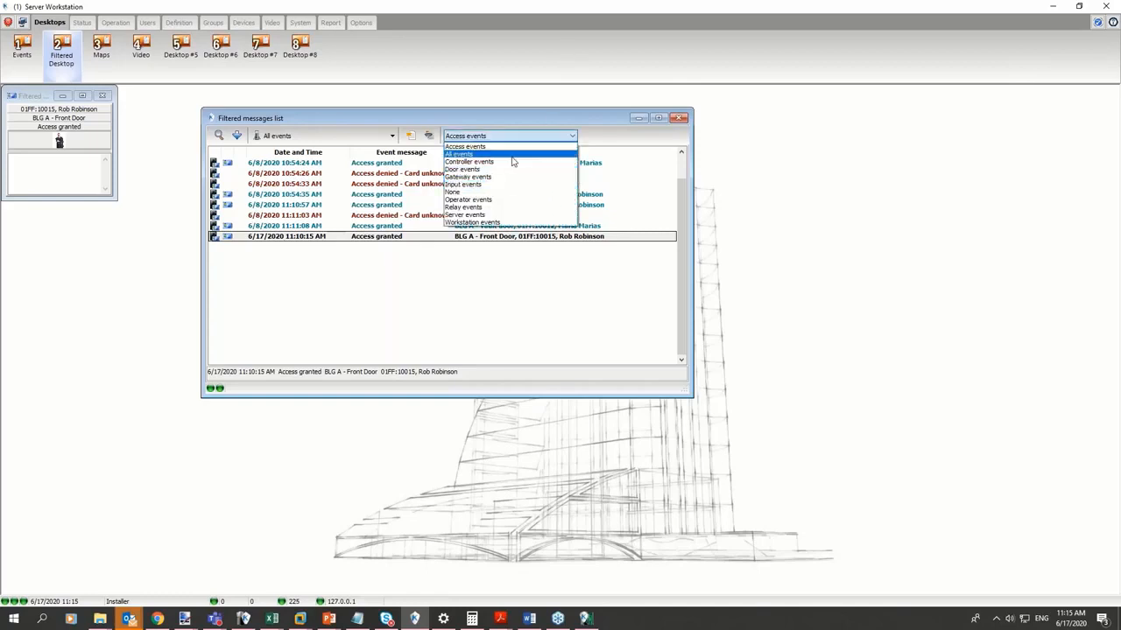
pyautogui.click(513, 156)
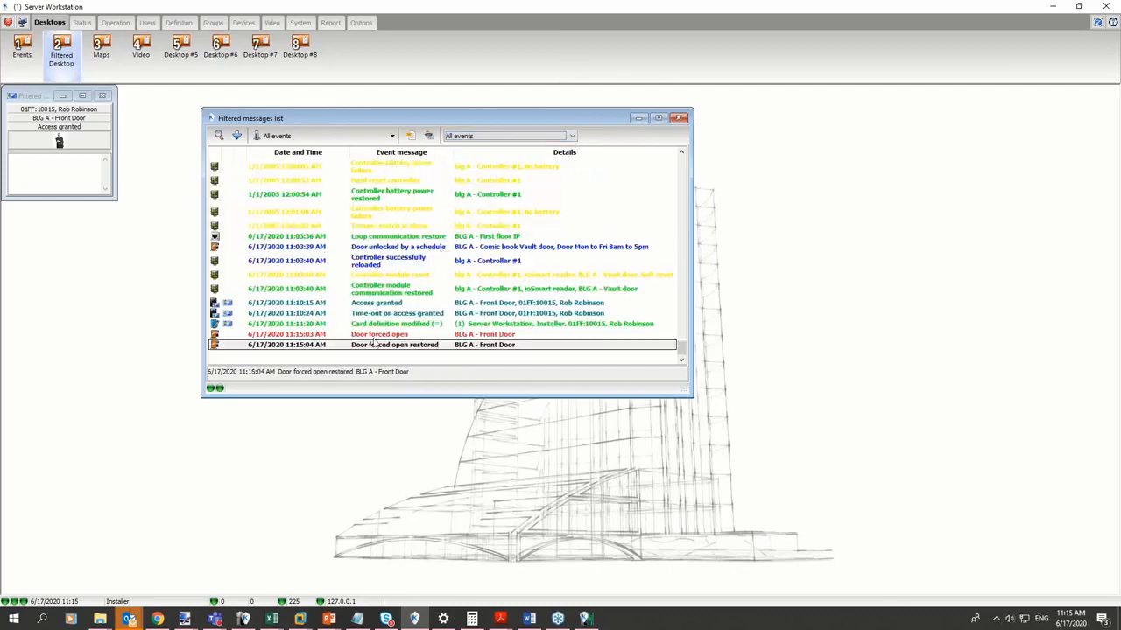
pyautogui.click(375, 336)
pyautogui.click(376, 345)
pyautogui.click(378, 334)
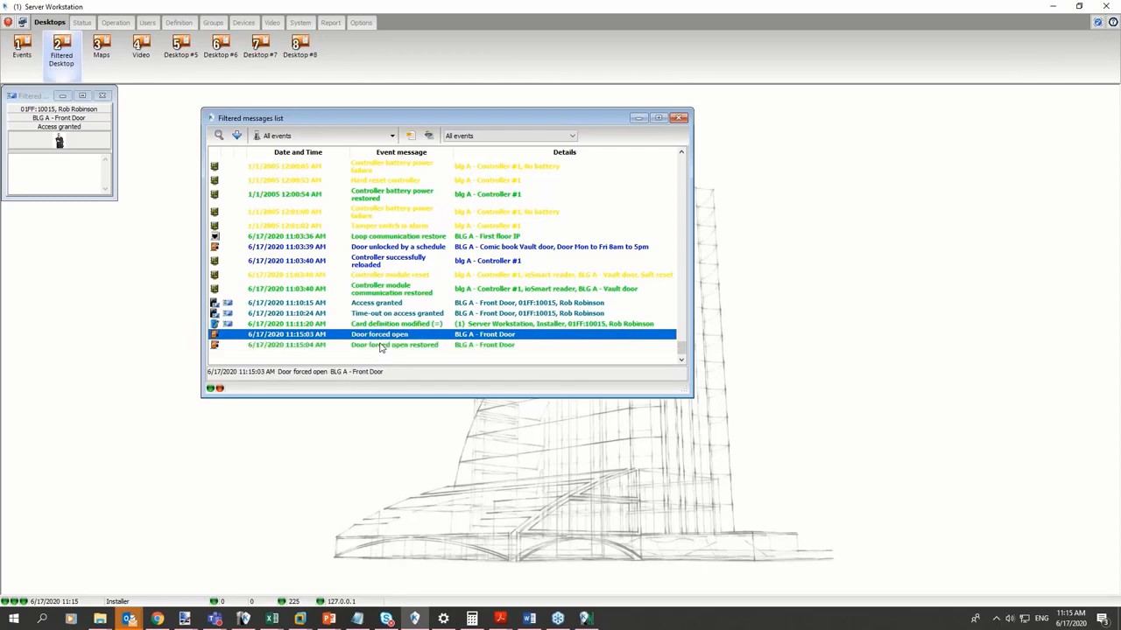
pyautogui.rightClick(420, 216)
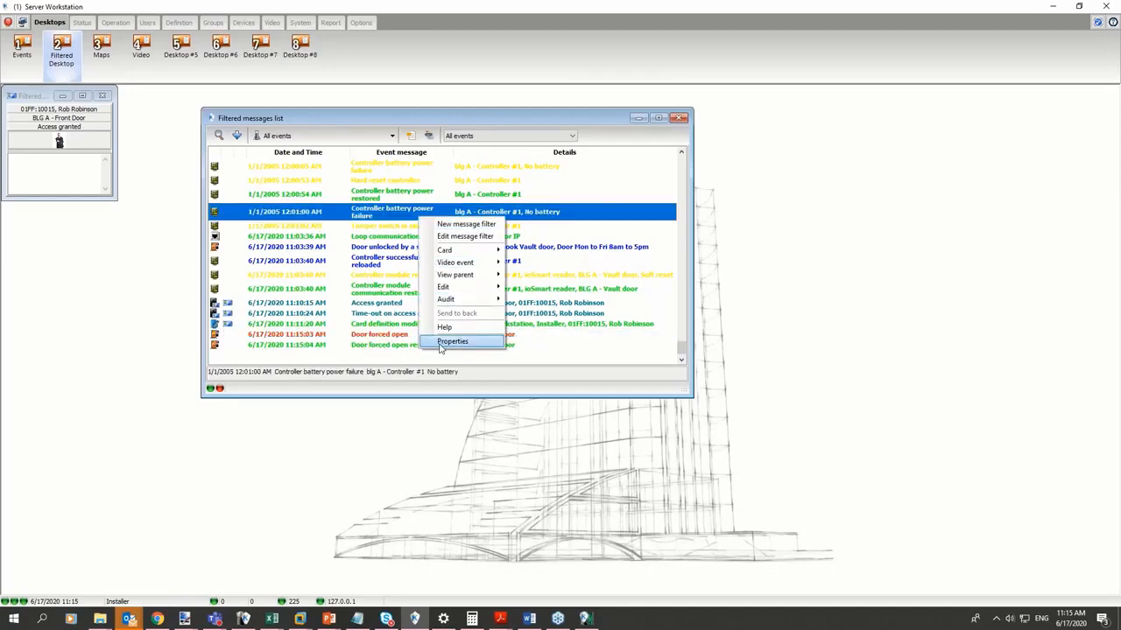
pyautogui.click(79, 321)
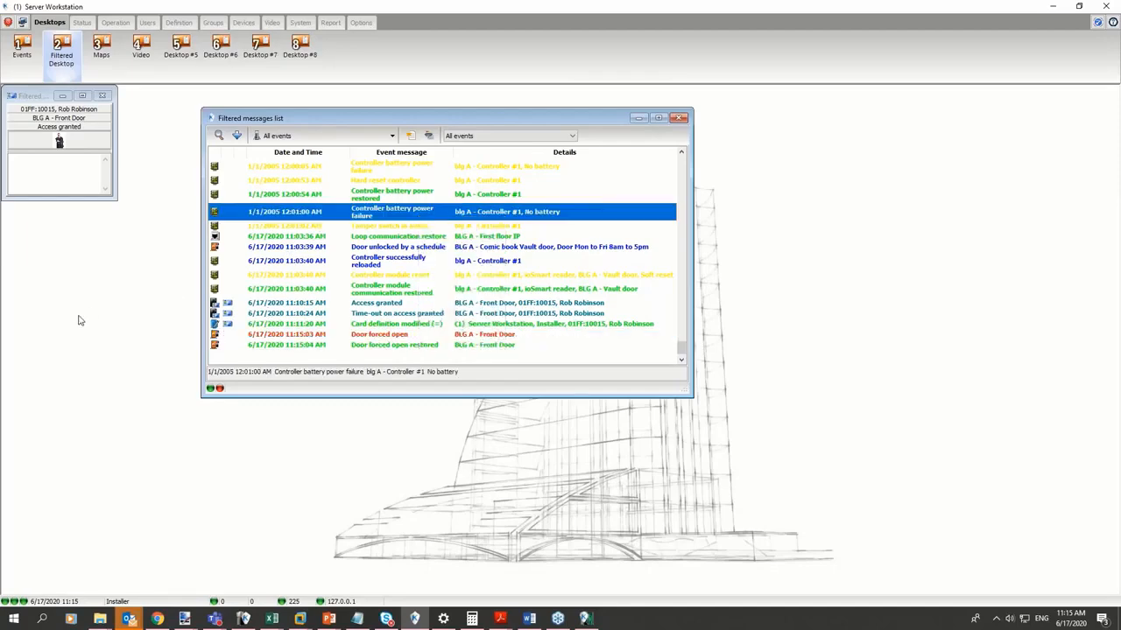
# - Enlarge the cardholder picture window and place the Filtered messages list beside it so that both are fully visible
pyautogui.moveTo(105, 196); pyautogui.dragTo(203, 331)
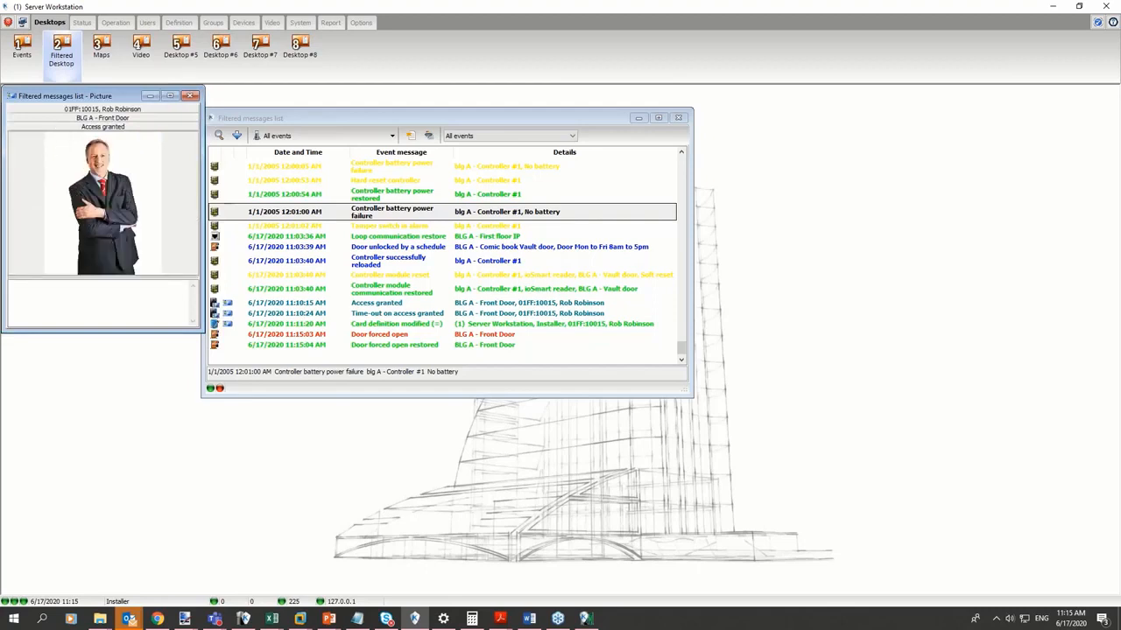
pyautogui.moveTo(384, 112); pyautogui.dragTo(465, 90)
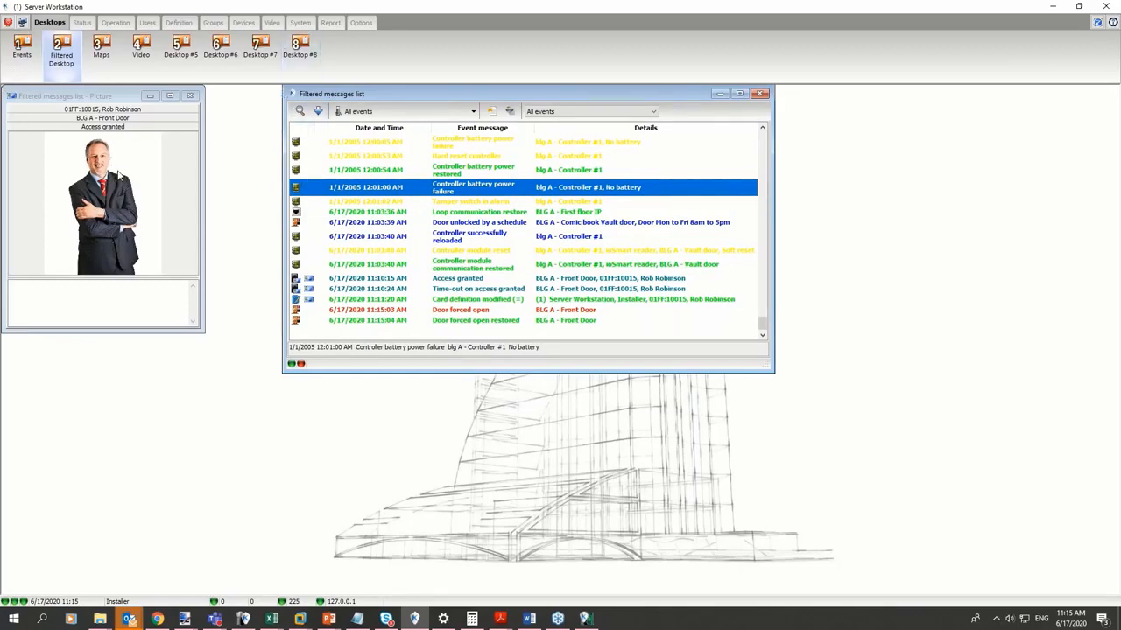
pyautogui.moveTo(203, 230); pyautogui.dragTo(258, 227)
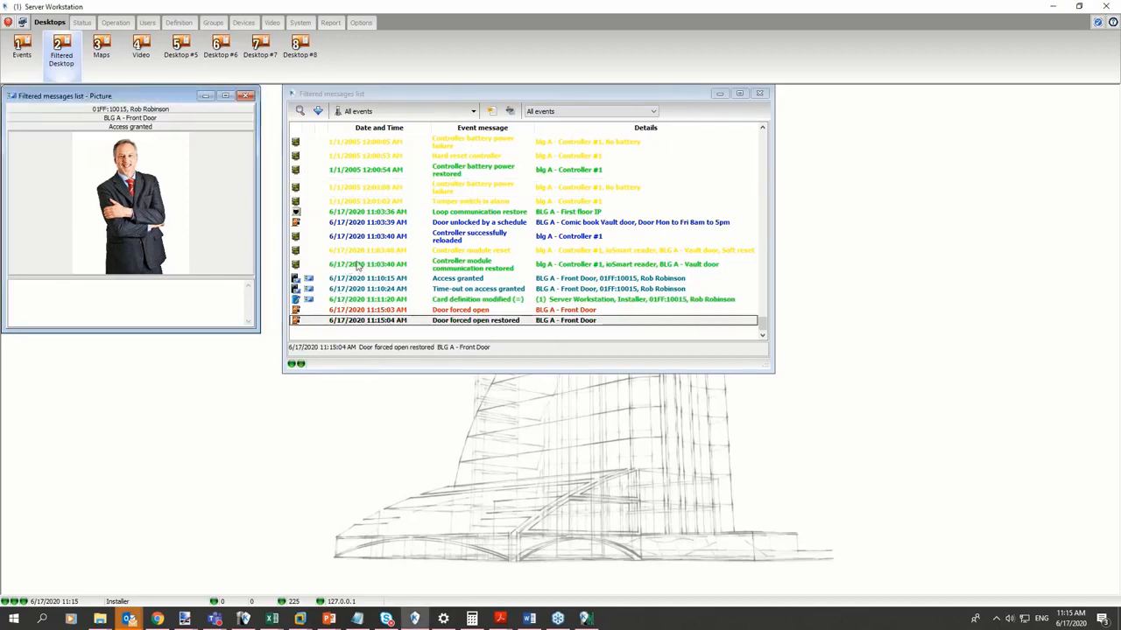
pyautogui.click(131, 619)
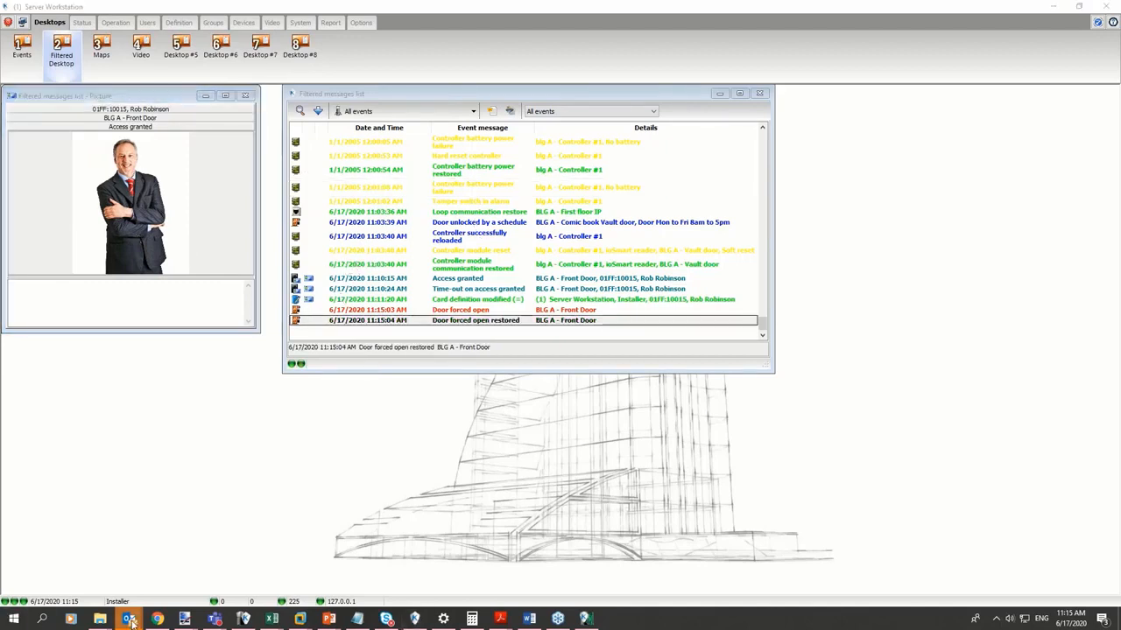
pyautogui.rightClick(136, 618)
pyautogui.click(133, 594)
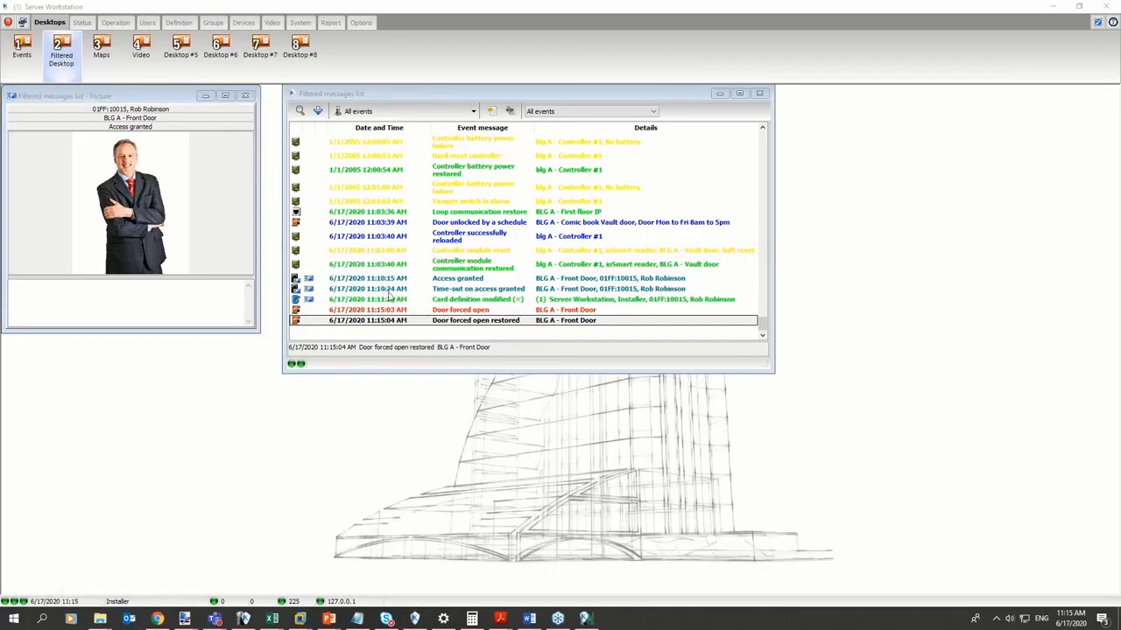
# - Review the Keep card picture option in the Filtered messages list's properties
pyautogui.rightClick(461, 244)
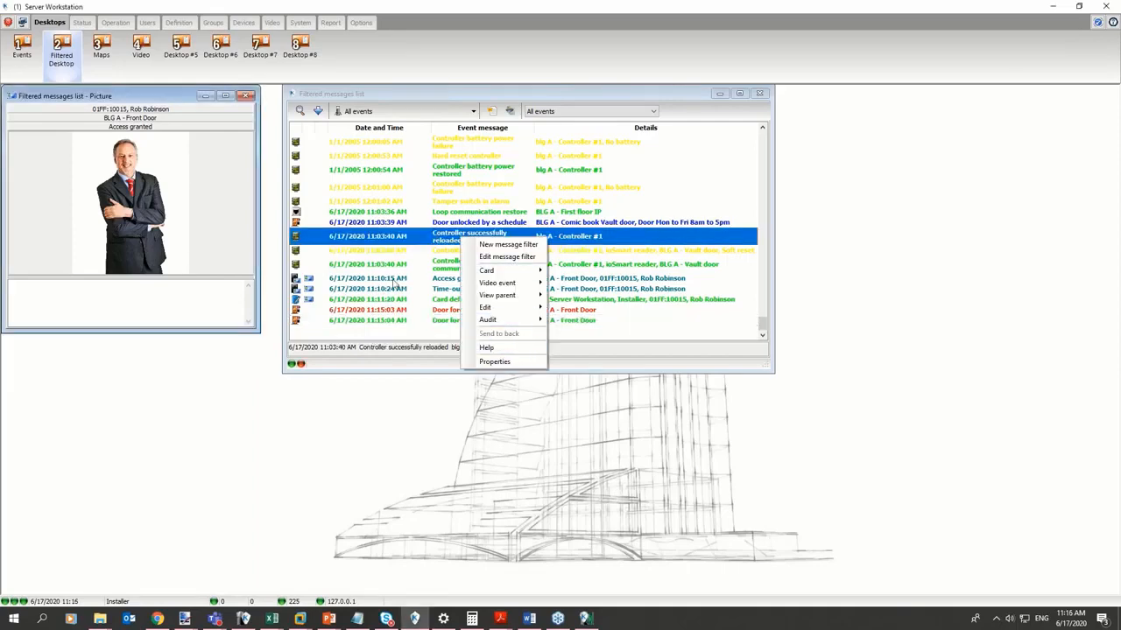
pyautogui.click(495, 361)
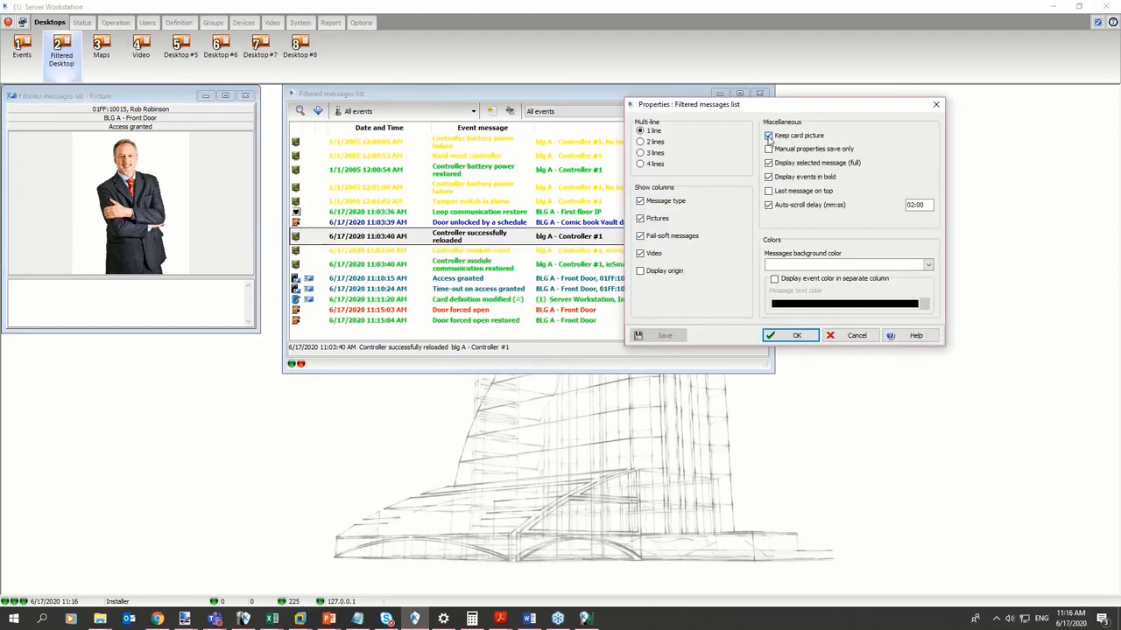
pyautogui.click(765, 336)
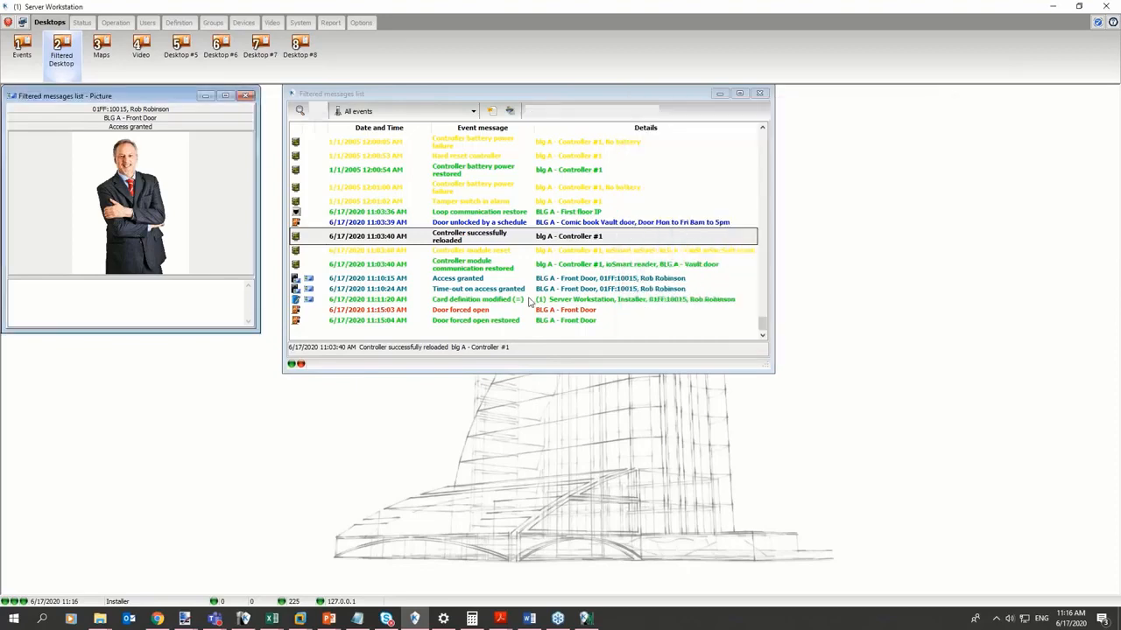
# - Select the controller, access granted, time-out, card modification and door forced open events one by one to compare the picture shown for each
pyautogui.click(481, 268)
pyautogui.click(454, 280)
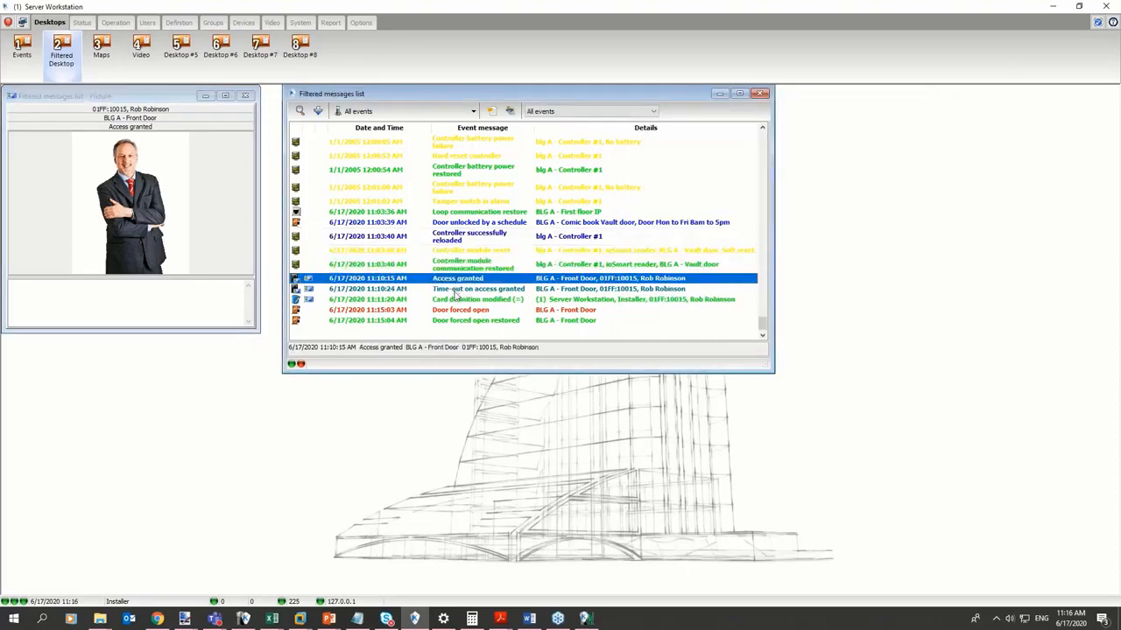
pyautogui.click(453, 290)
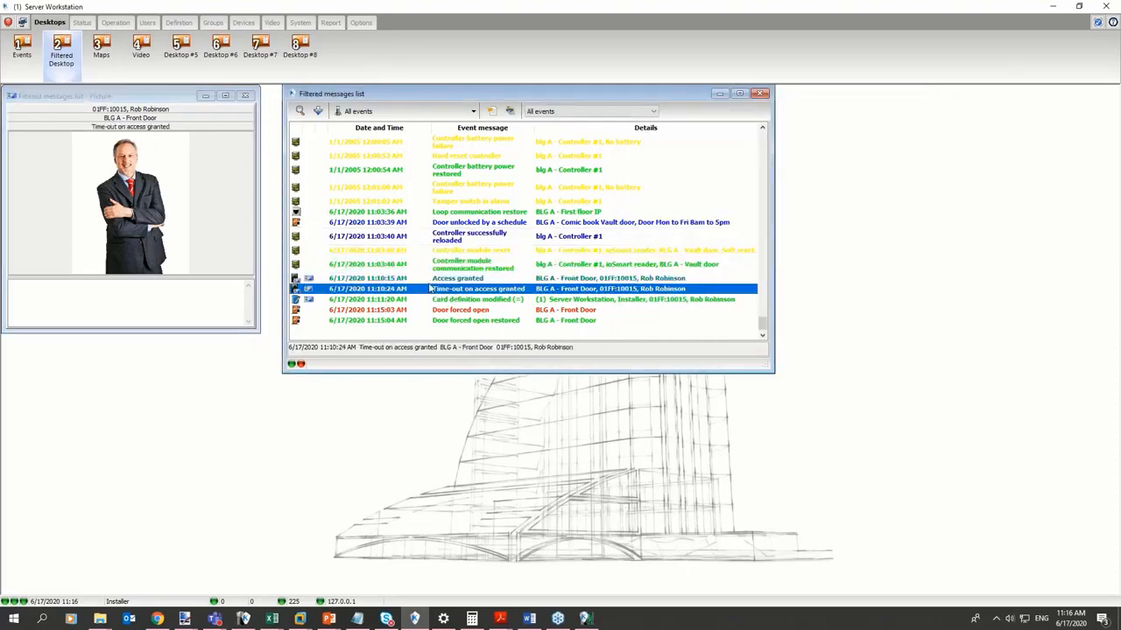
pyautogui.click(473, 300)
pyautogui.click(475, 311)
pyautogui.click(455, 299)
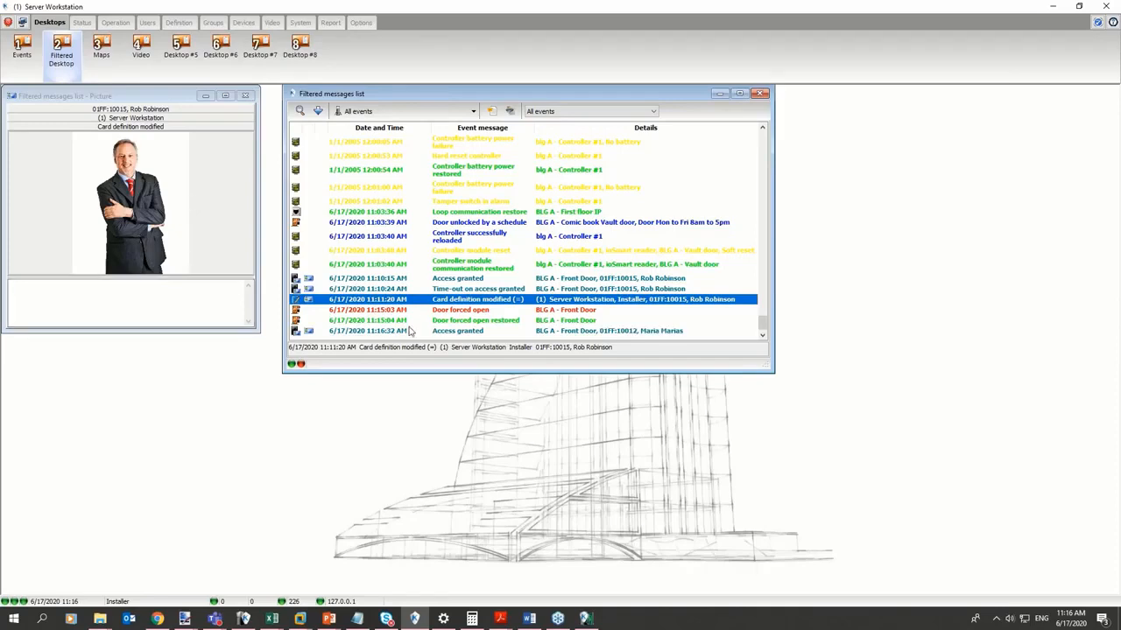
# - Alternate between the newest Access granted event and the earlier cardholder's, ending on the Door forced open restored event
pyautogui.click(411, 331)
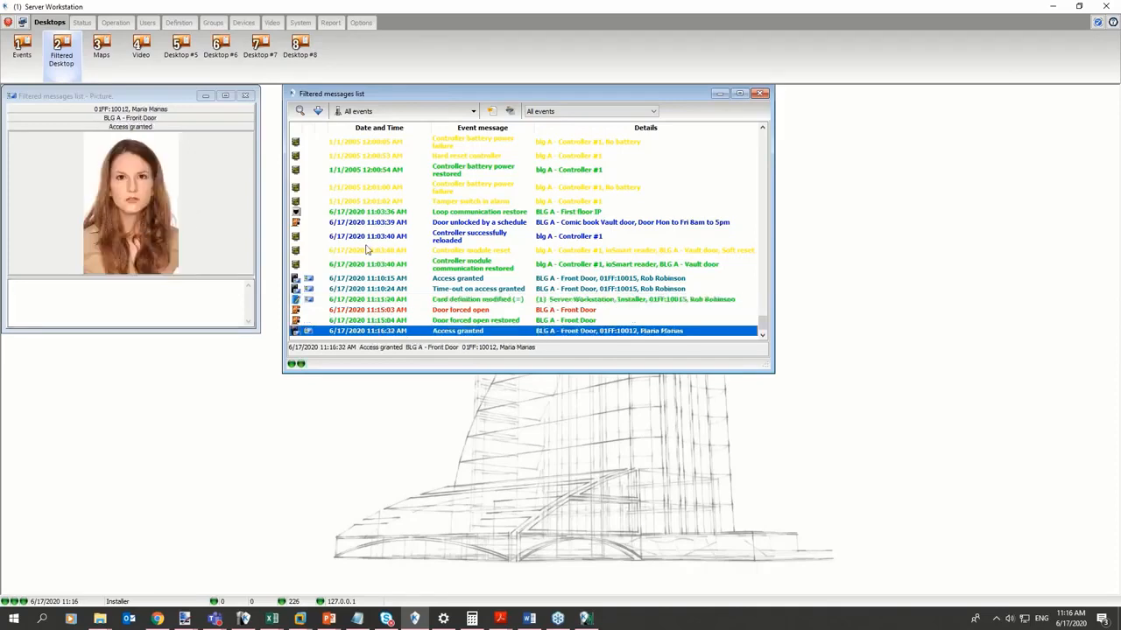
pyautogui.click(410, 278)
pyautogui.click(398, 331)
pyautogui.click(399, 278)
pyautogui.click(396, 321)
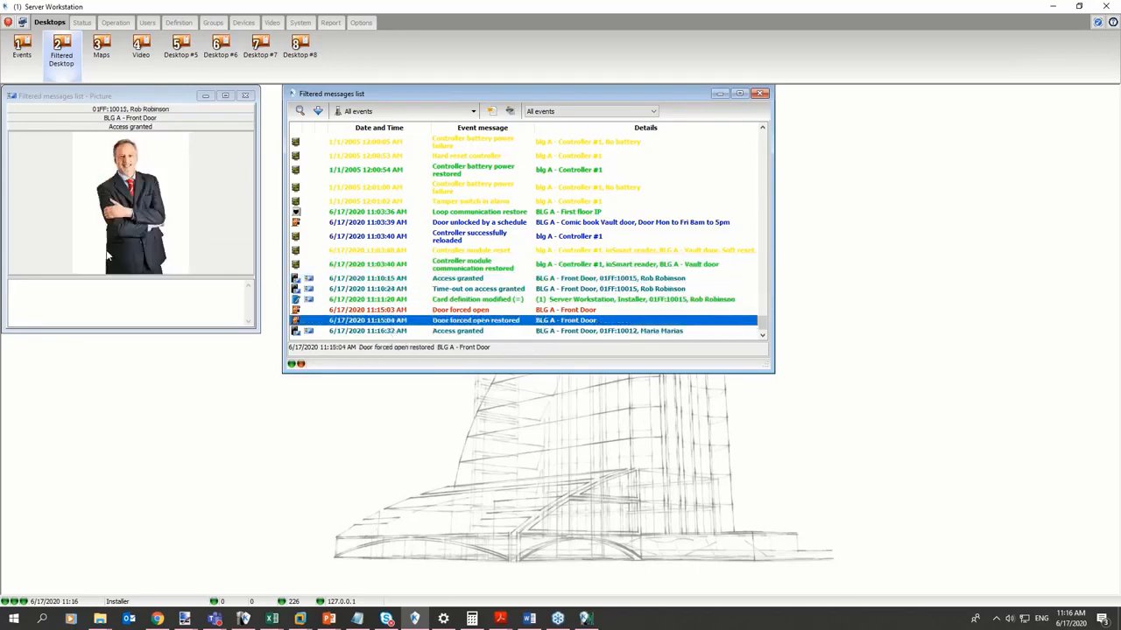
# - Enable multiple pictures in the picture window's properties and assign BLG A - Front Door (01.01) to Picture #1 and Picture #2
pyautogui.rightClick(201, 207)
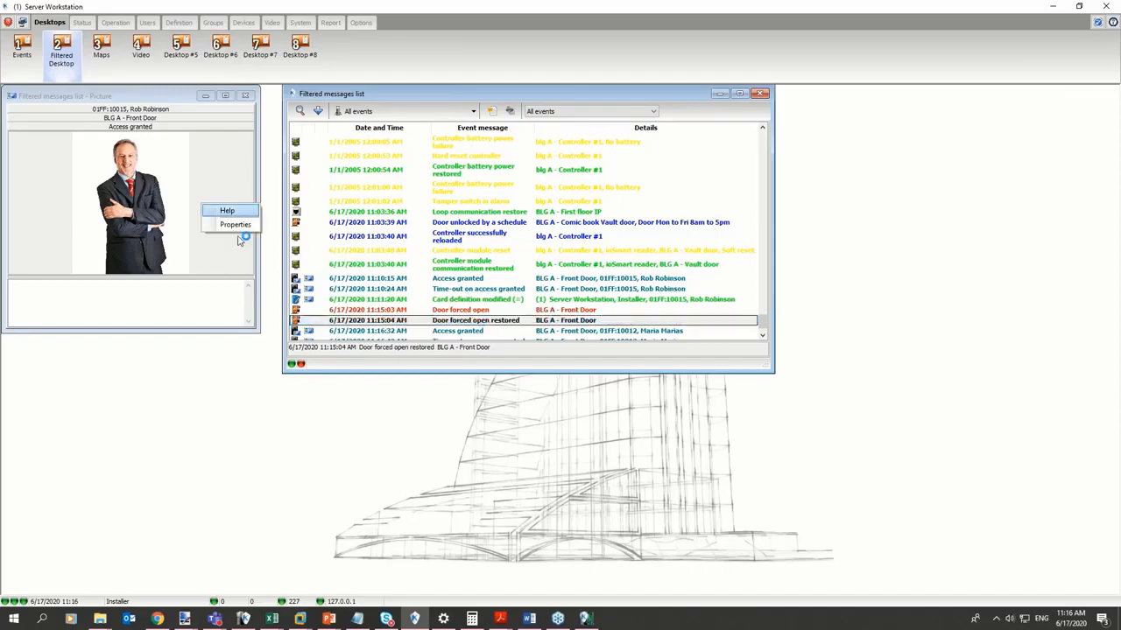
pyautogui.click(244, 227)
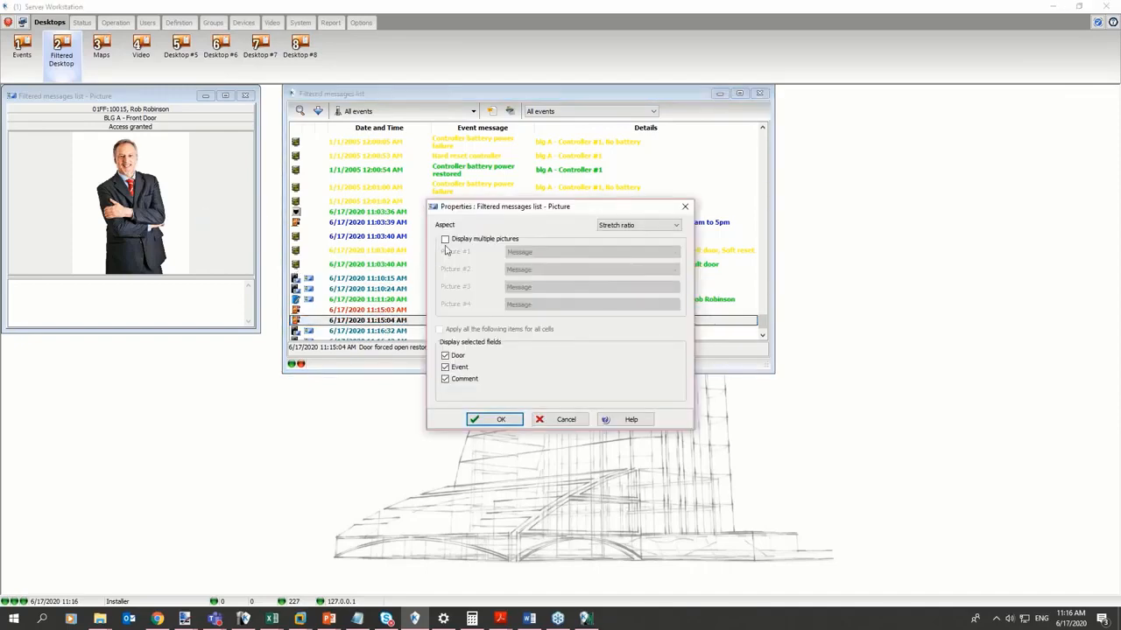
pyautogui.click(445, 239)
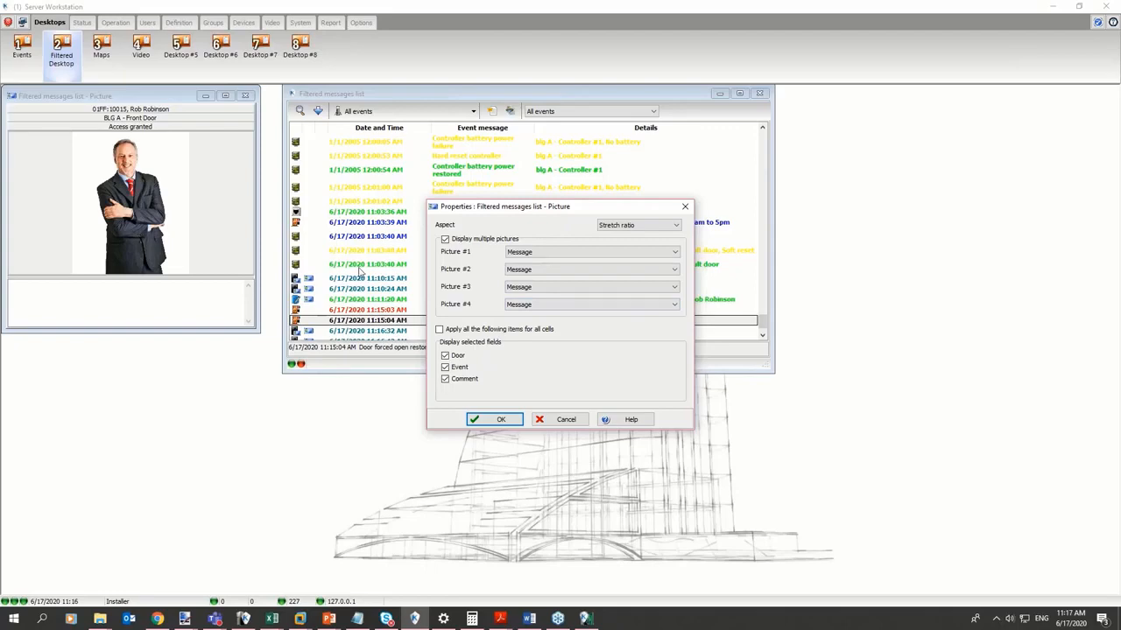
pyautogui.click(566, 255)
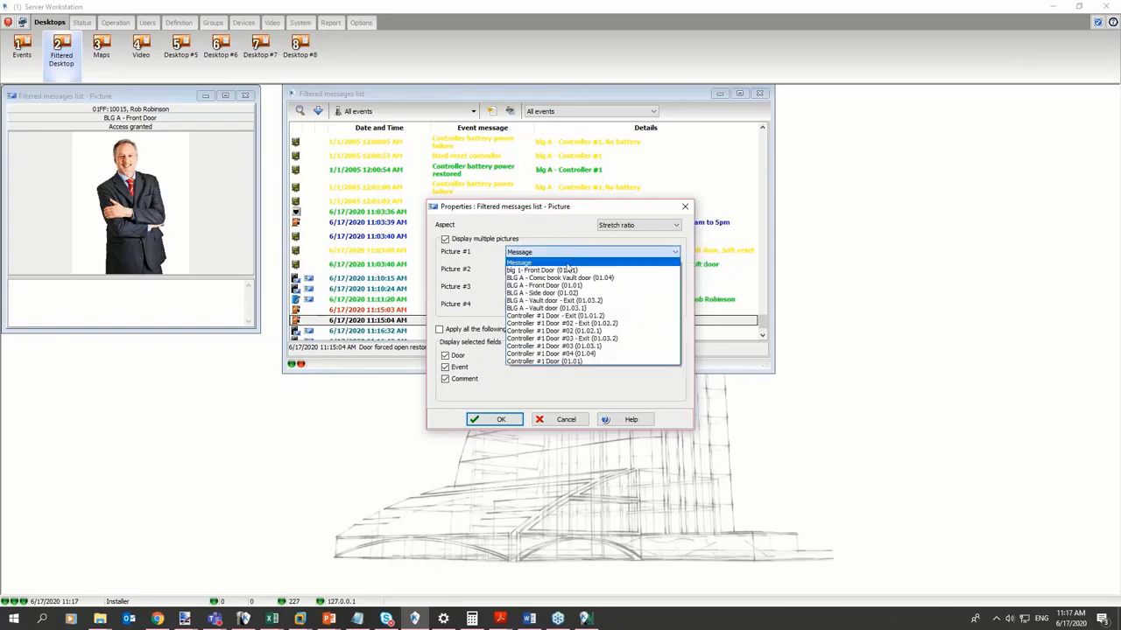
pyautogui.click(564, 285)
pyautogui.click(563, 273)
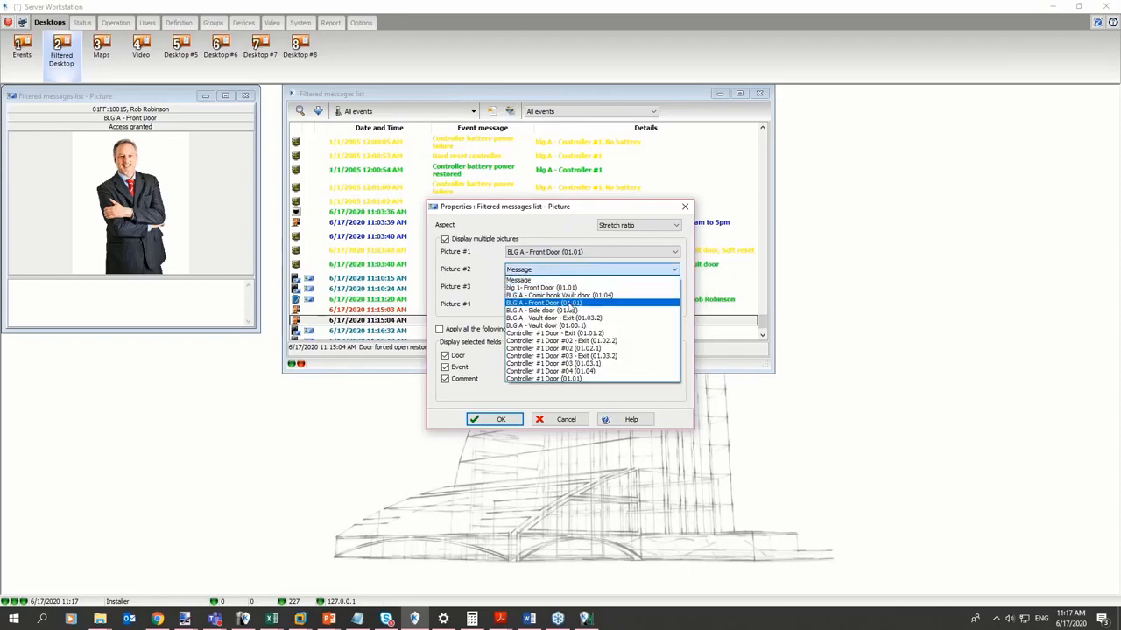
pyautogui.click(569, 304)
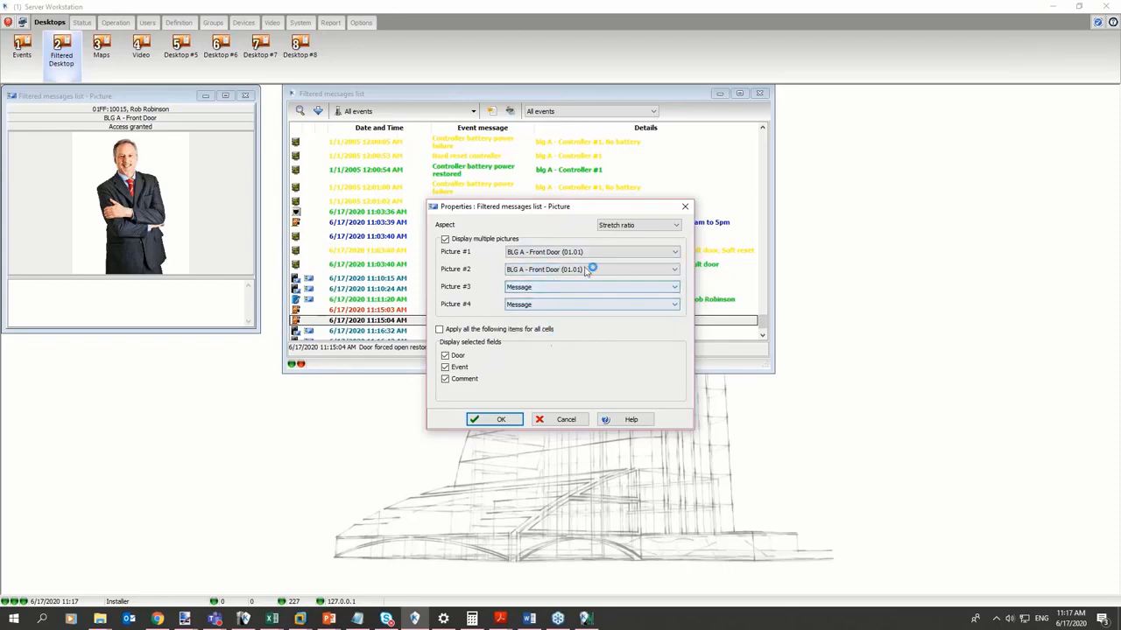
pyautogui.click(504, 421)
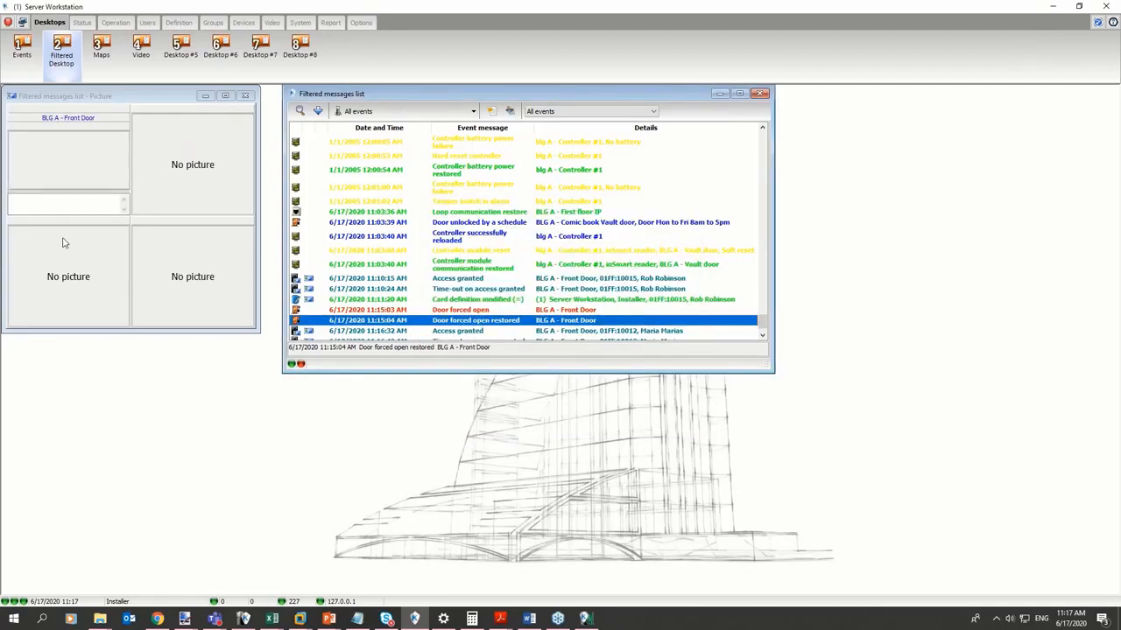
# - Display only the Event field, without Door or Comment, in the cells of the cardholder picture window
pyautogui.rightClick(162, 156)
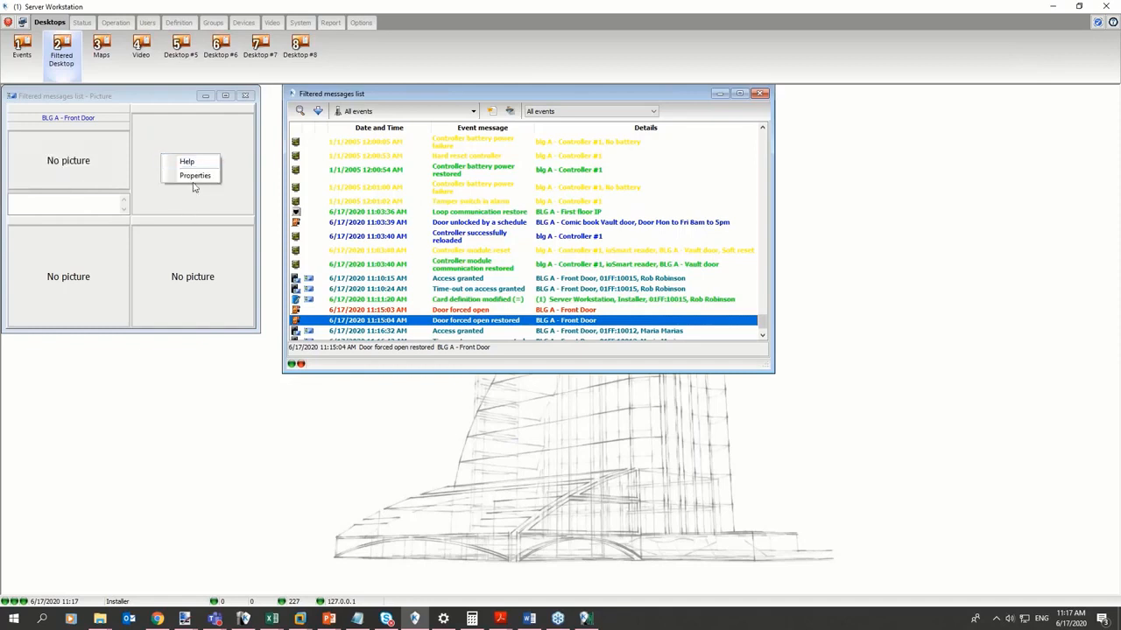
pyautogui.click(191, 179)
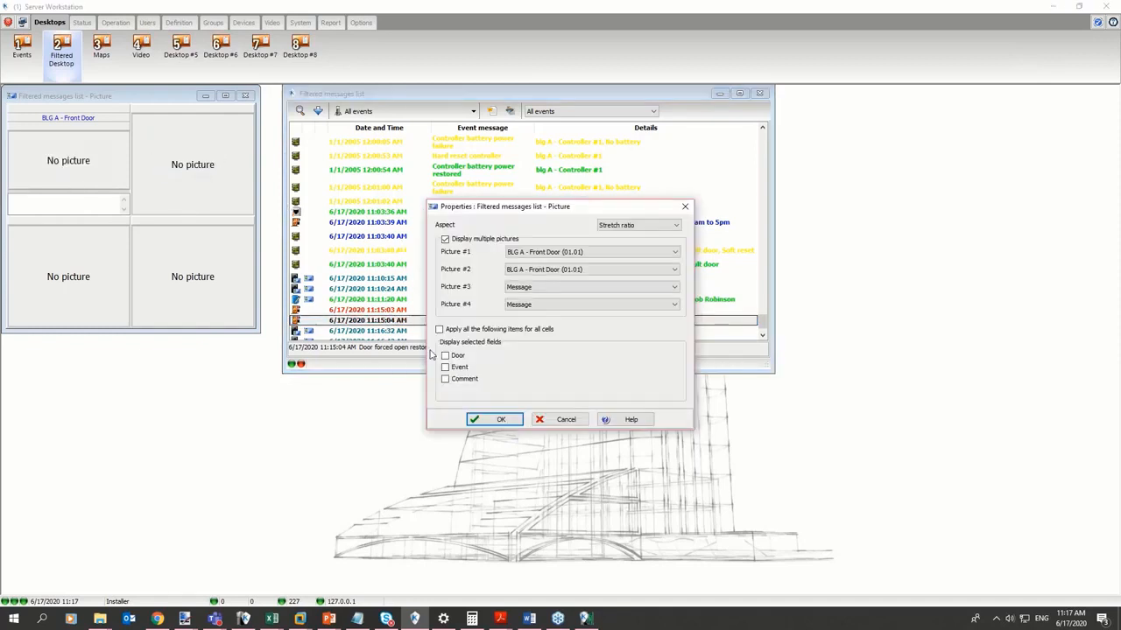
pyautogui.click(445, 357)
pyautogui.click(446, 368)
pyautogui.click(445, 357)
pyautogui.click(503, 421)
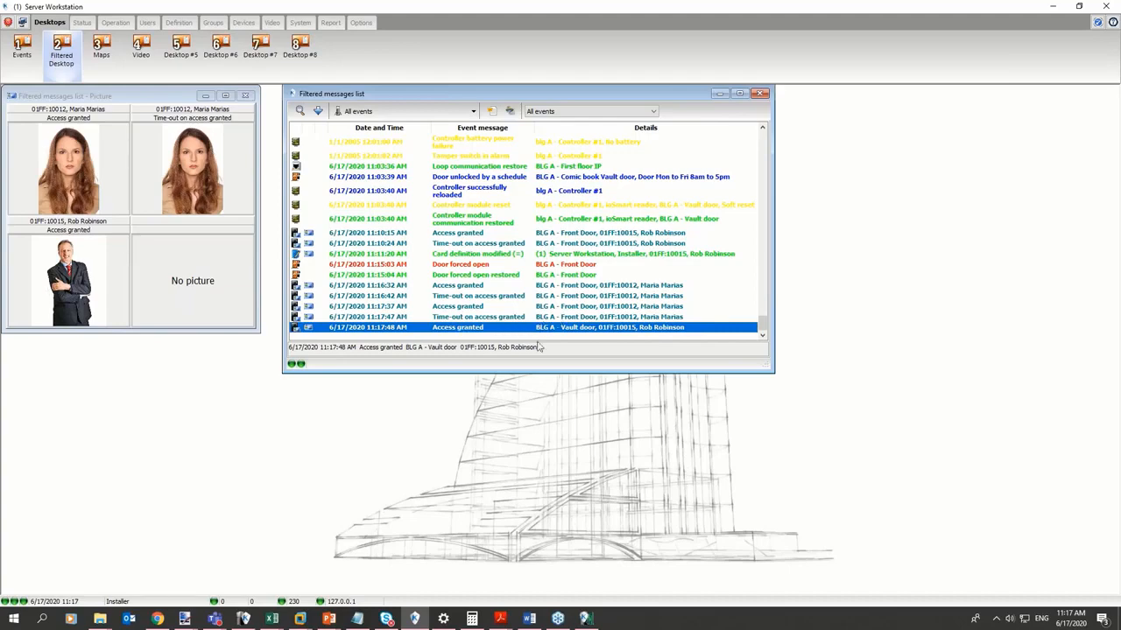
# - Switch to the Maps desktop, enlarge its graphic window and load the edifice A -etage1 graphic from All Sites
pyautogui.click(102, 50)
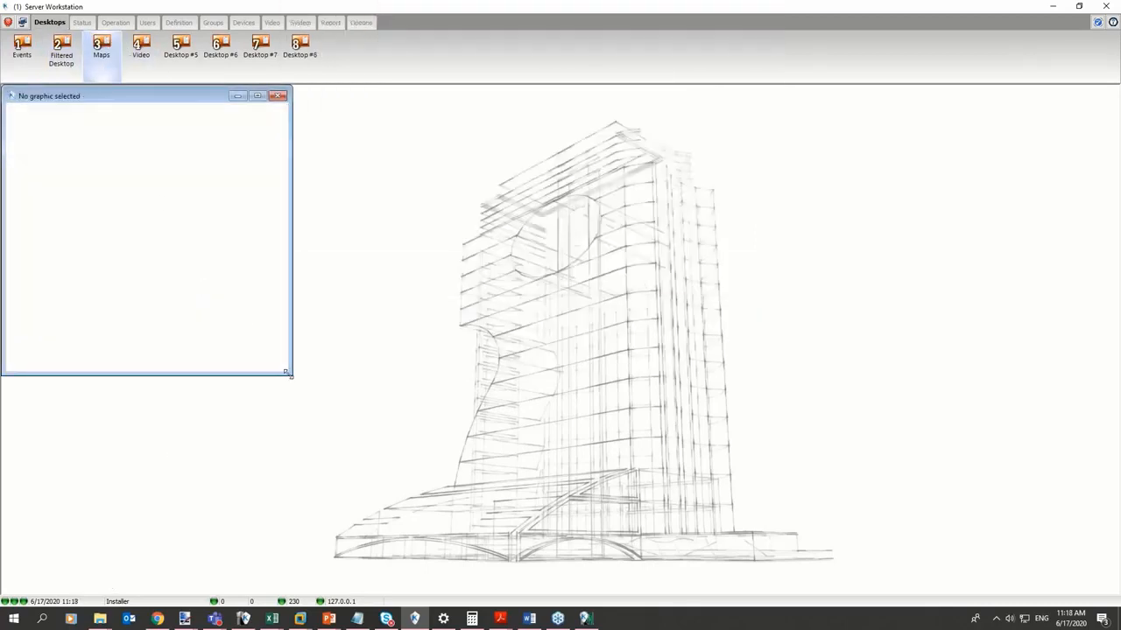
pyautogui.moveTo(290, 375); pyautogui.dragTo(497, 496)
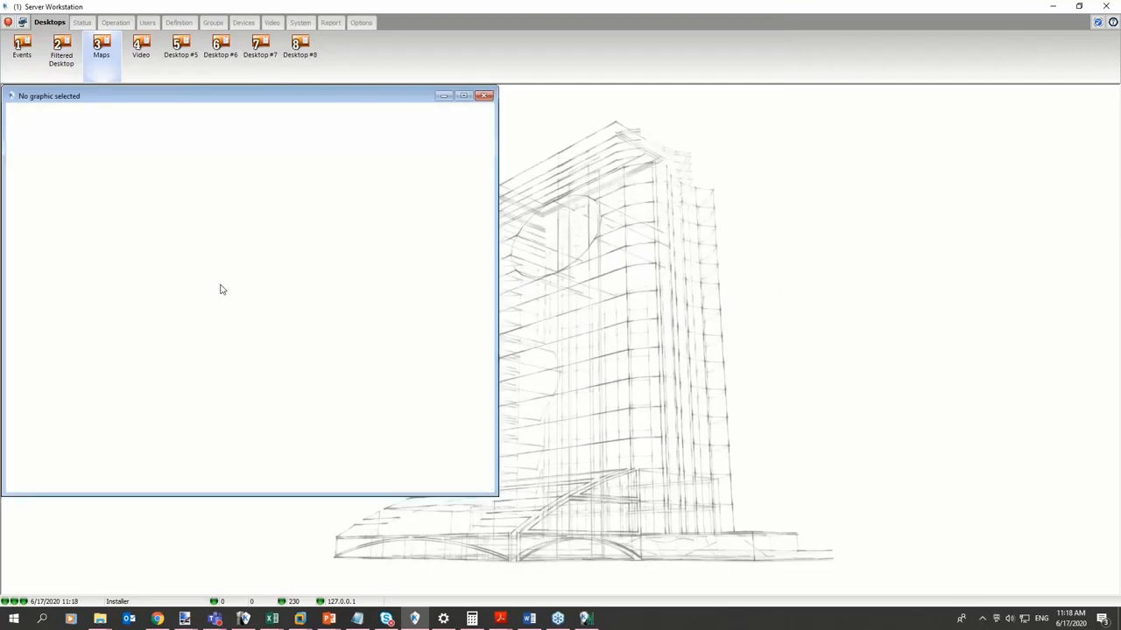
pyautogui.rightClick(174, 216)
pyautogui.moveTo(210, 224)
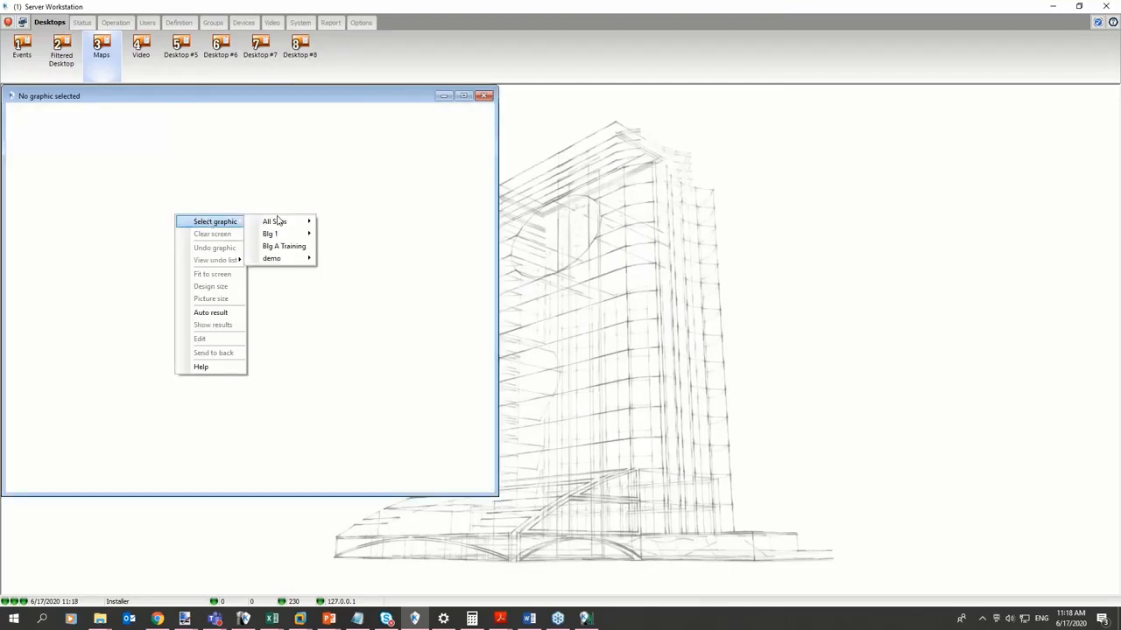
pyautogui.moveTo(280, 222)
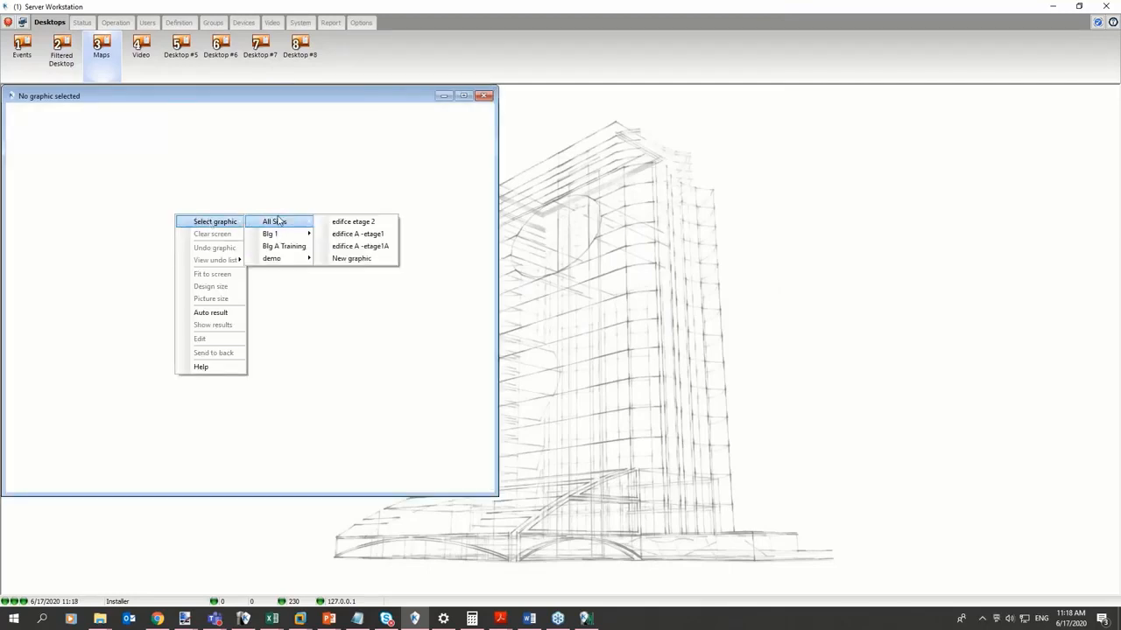
pyautogui.click(359, 234)
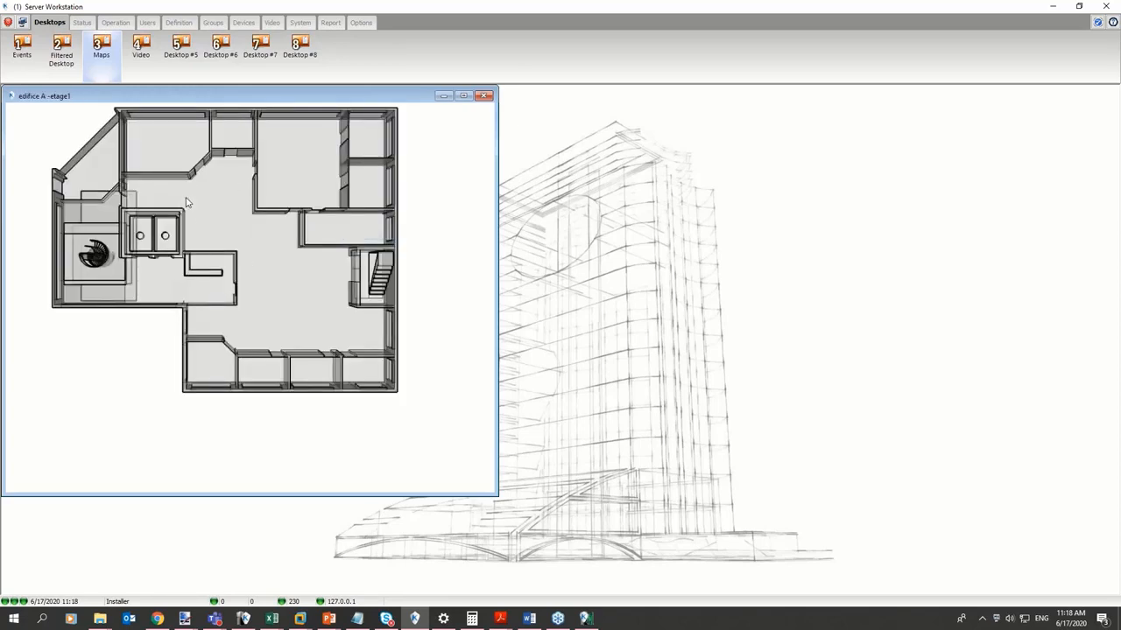
# - Replace the displayed graphic with edifice A -etage1A from All Sites
pyautogui.rightClick(144, 236)
pyautogui.moveTo(216, 242)
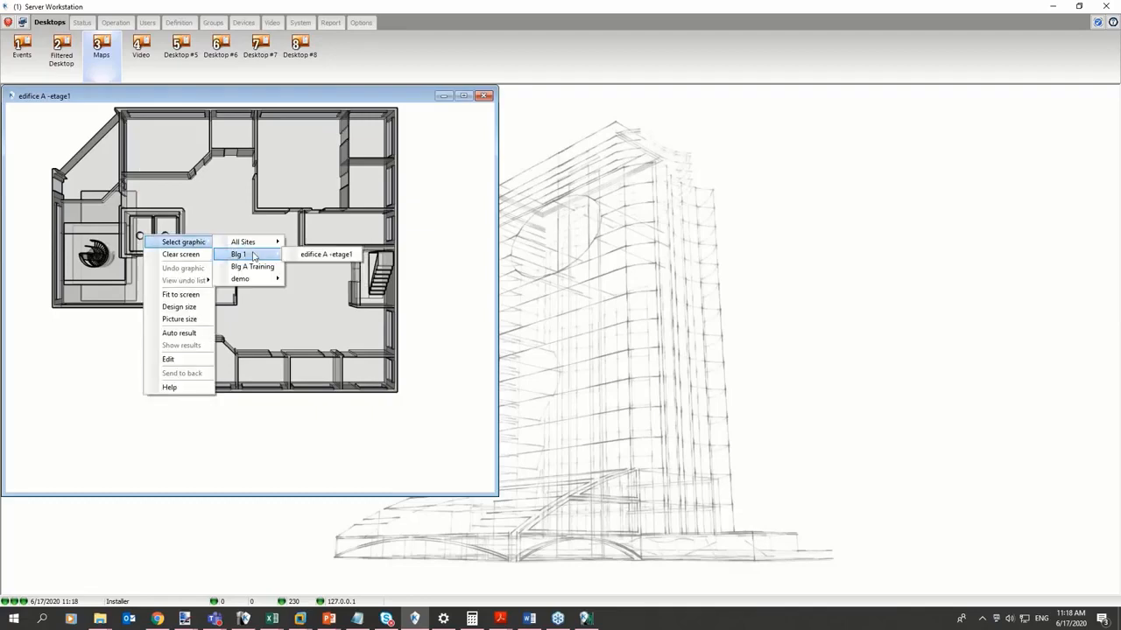
pyautogui.moveTo(259, 250)
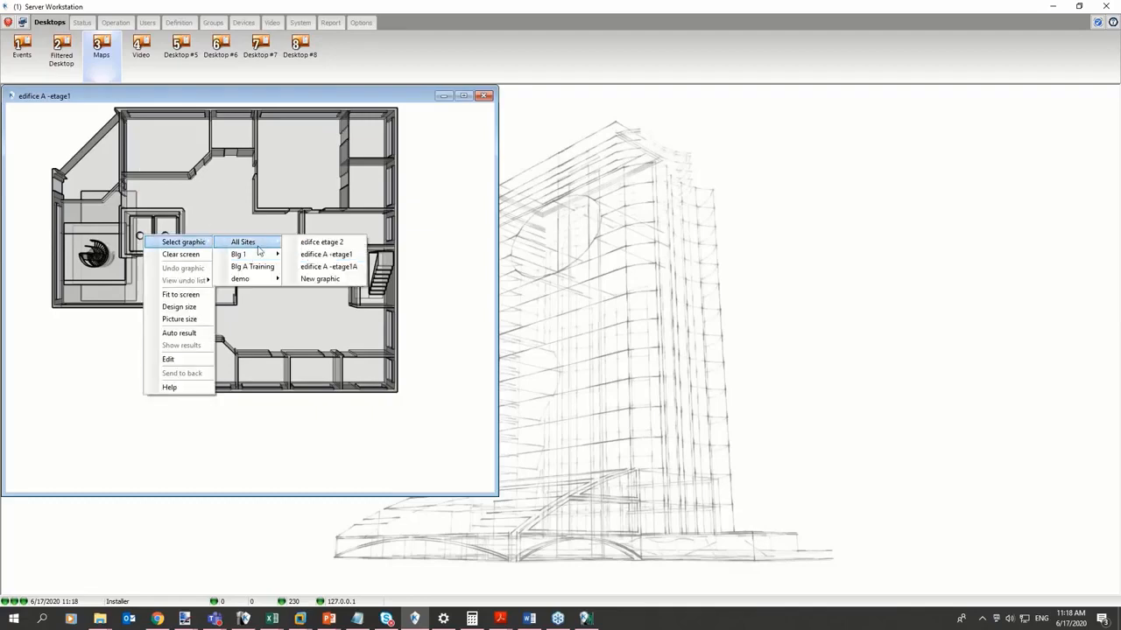
pyautogui.click(325, 267)
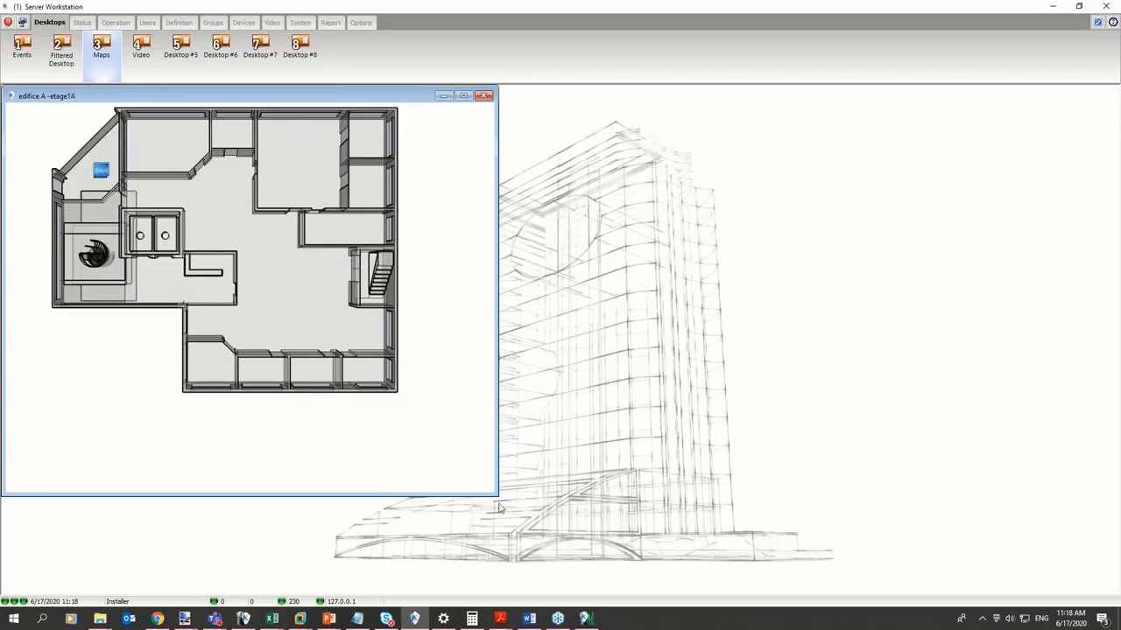
# - Shrink the graphic window to about half its width and reselect edifice A -etage1A from All Sites
pyautogui.moveTo(496, 495); pyautogui.dragTo(240, 296)
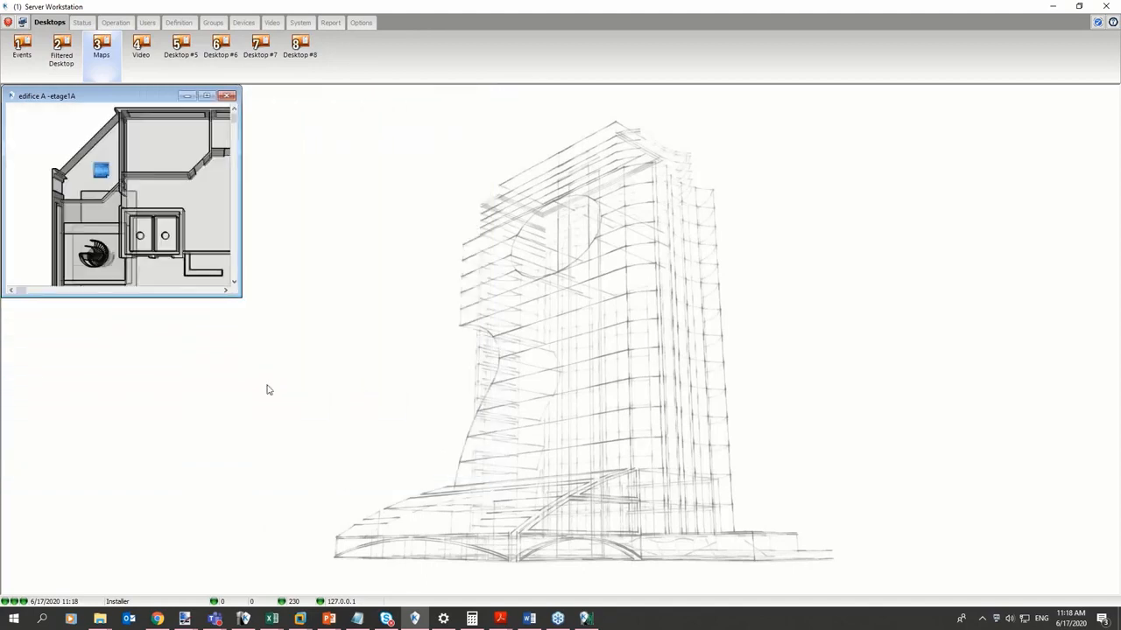
pyautogui.rightClick(126, 201)
pyautogui.moveTo(175, 205)
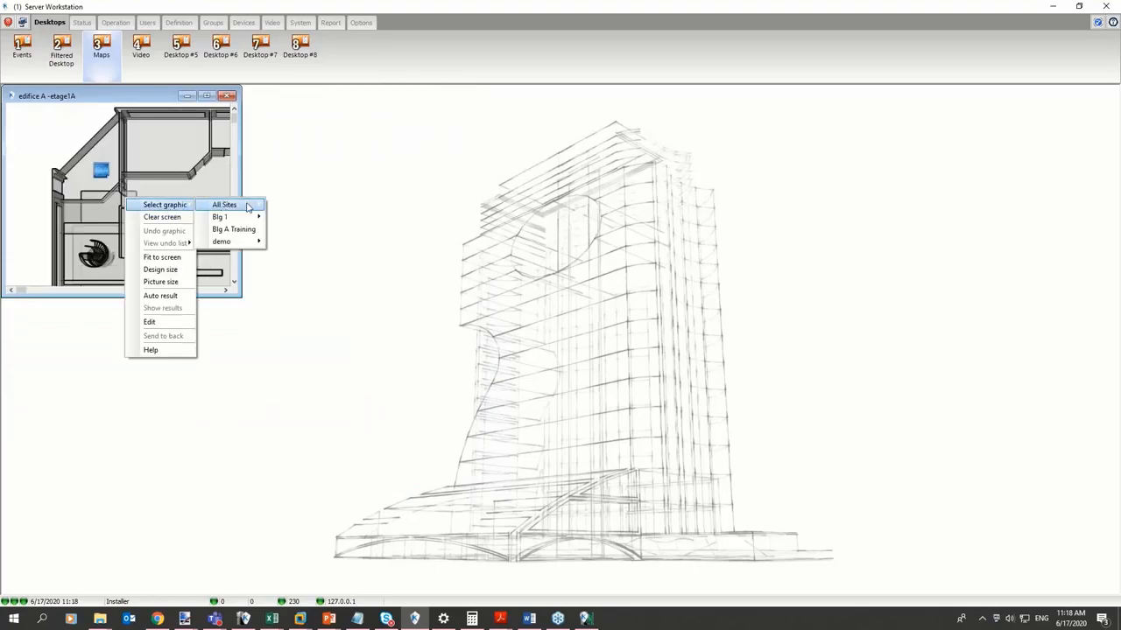
pyautogui.moveTo(249, 207)
pyautogui.click(313, 229)
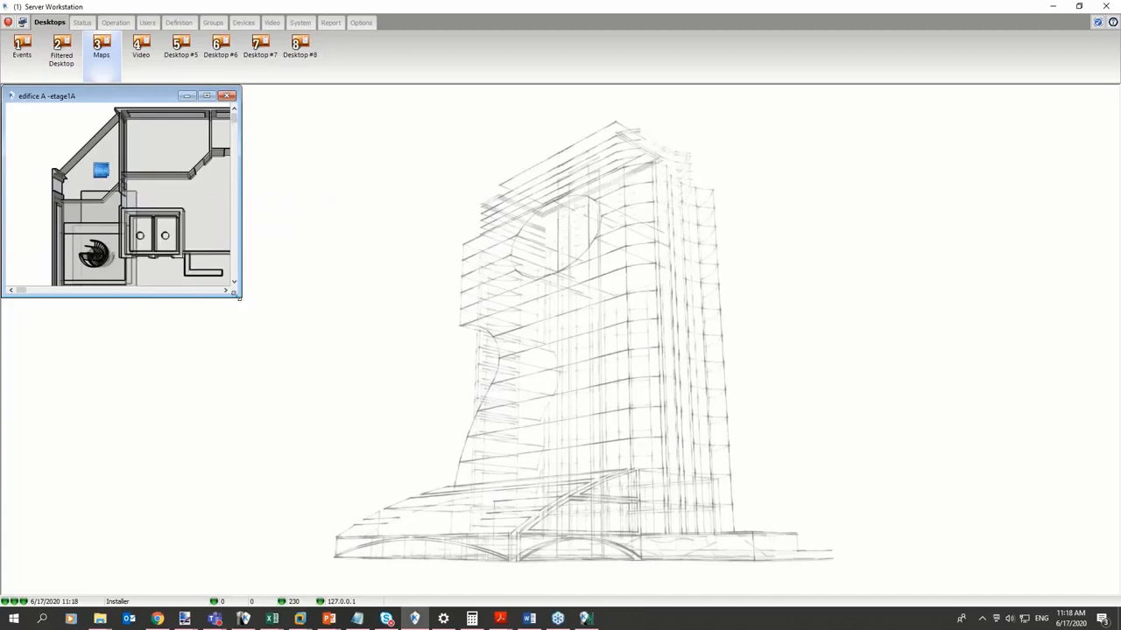
# - Enlarge the graphic window to fit the floor plan to the screen, and shrink the window to thumbnail size
pyautogui.moveTo(238, 298); pyautogui.dragTo(465, 440)
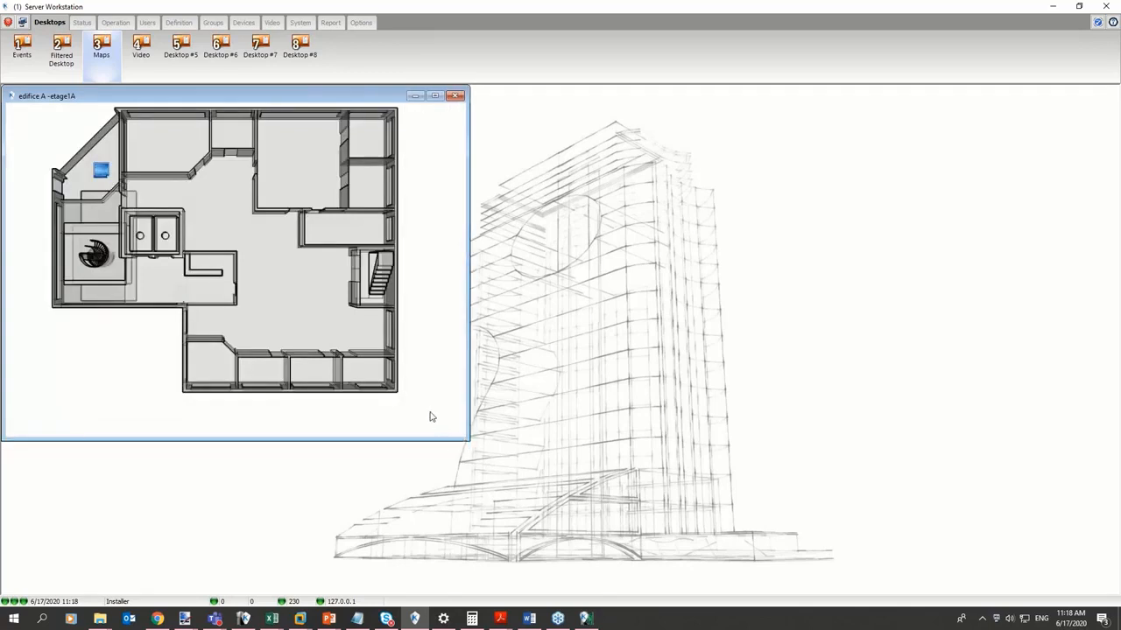
pyautogui.rightClick(208, 203)
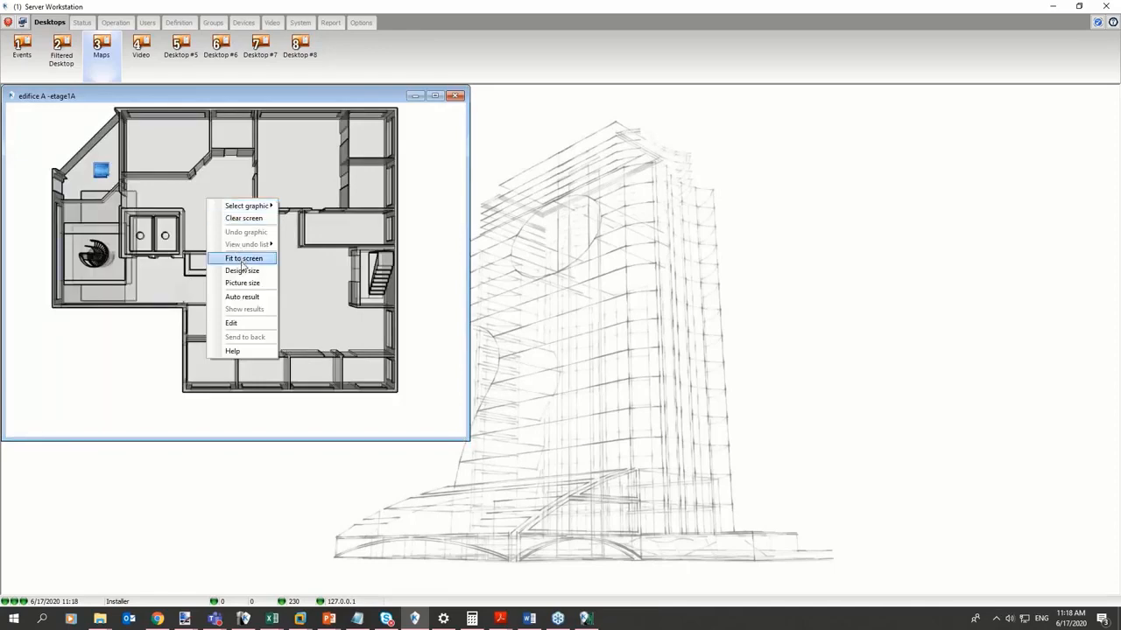
pyautogui.click(243, 262)
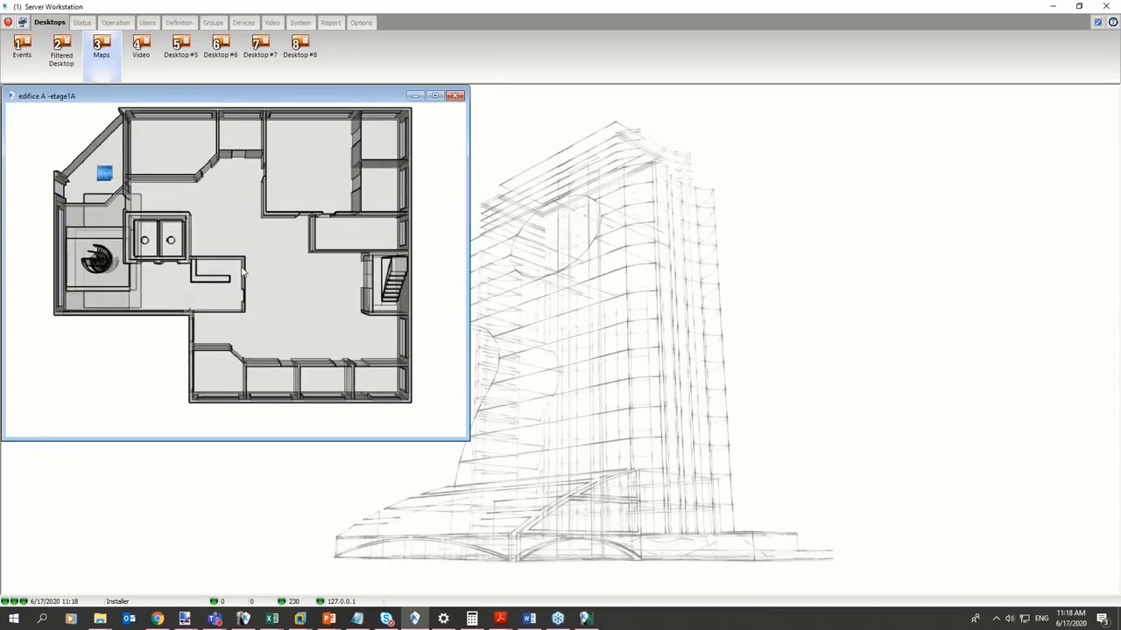
pyautogui.moveTo(467, 443); pyautogui.dragTo(110, 159)
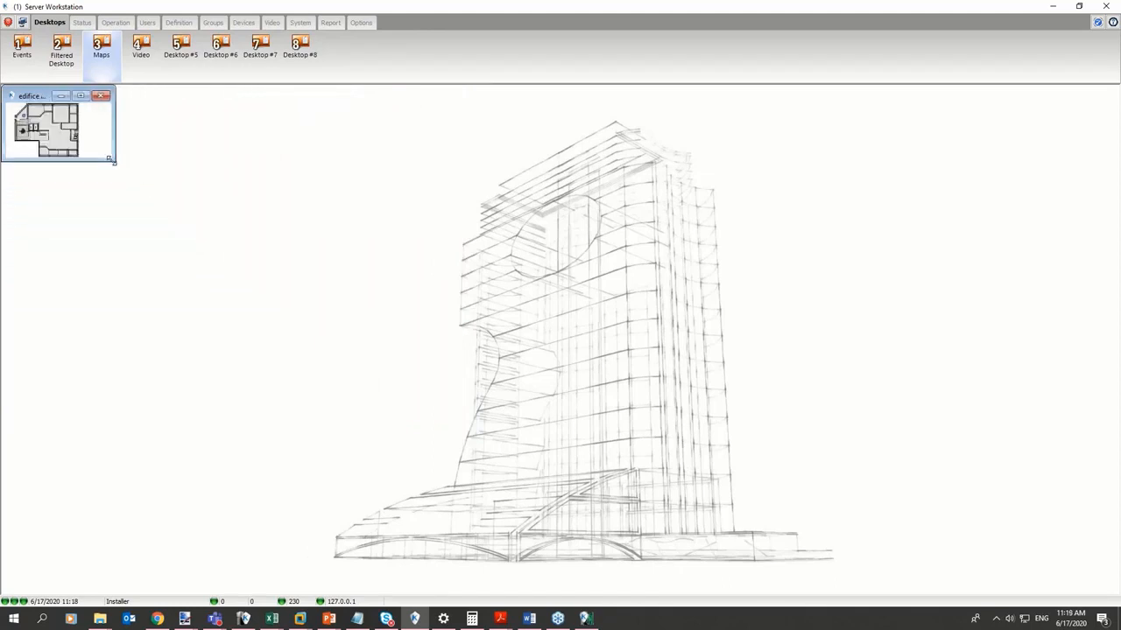
# - Enlarge the thumbnail graphic window again and follow the graphic link on the floor plan to edifice A -etage1
pyautogui.moveTo(111, 160); pyautogui.dragTo(494, 446)
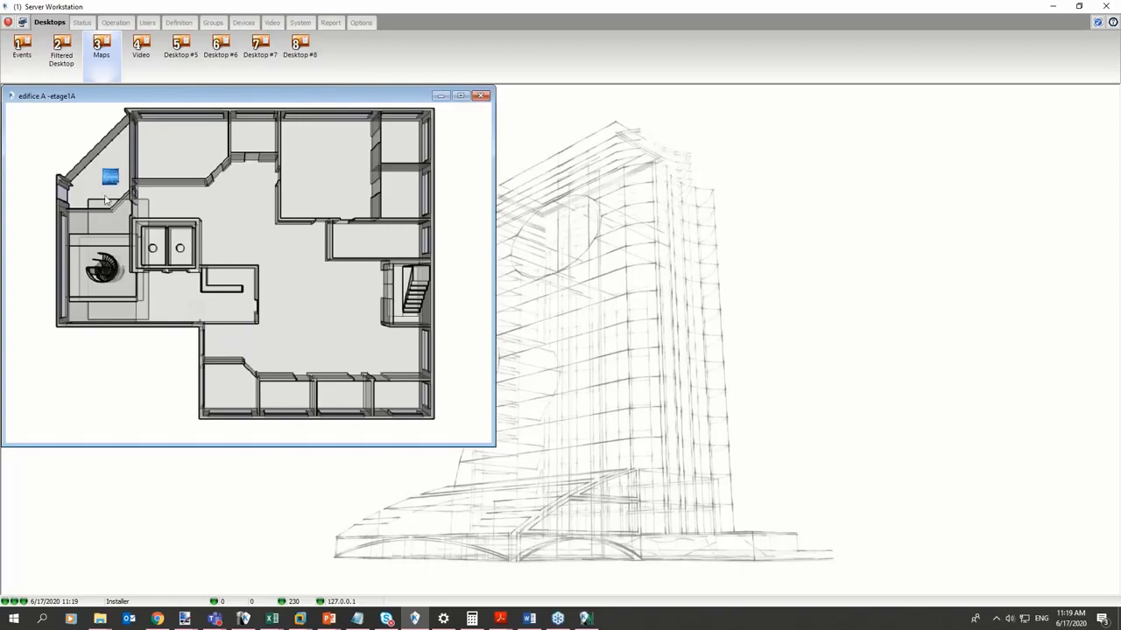
pyautogui.moveTo(115, 180); pyautogui.dragTo(113, 168)
pyautogui.click(111, 164)
# - Return the window to edifice A -etage1A from All Sites and check the commands available on its graphic link
pyautogui.rightClick(168, 198)
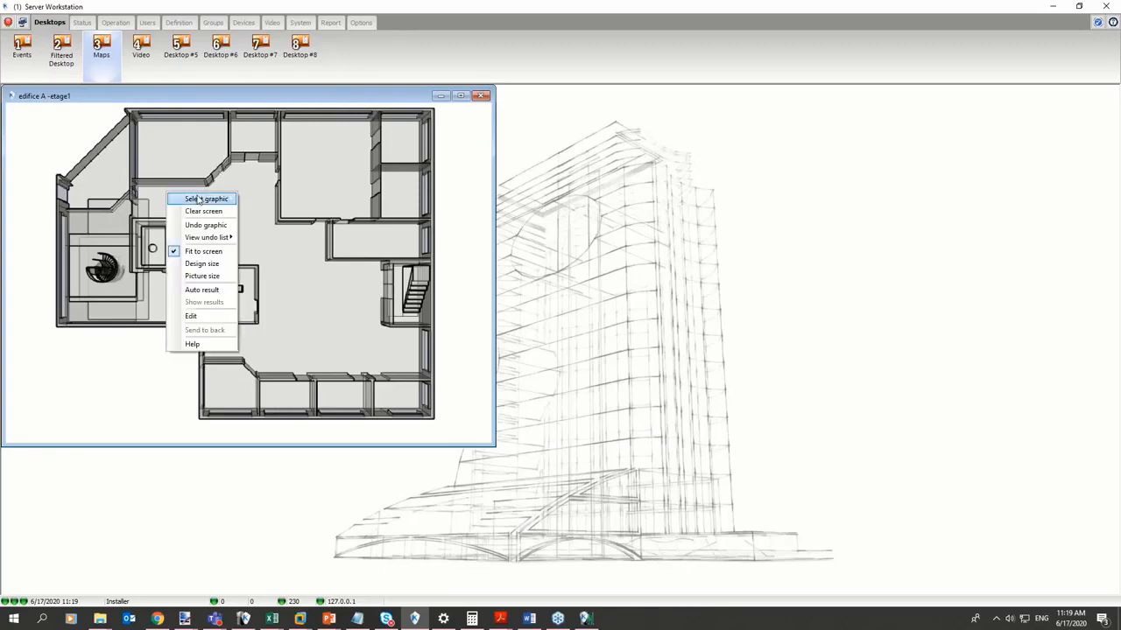
pyautogui.moveTo(199, 201)
pyautogui.moveTo(266, 202)
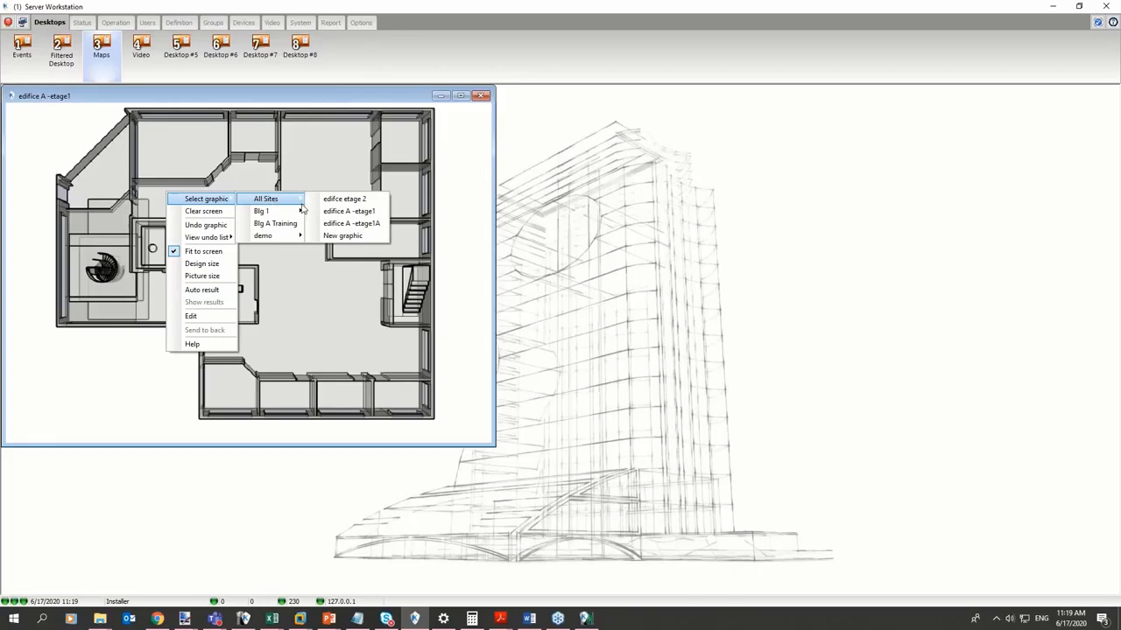
pyautogui.click(360, 226)
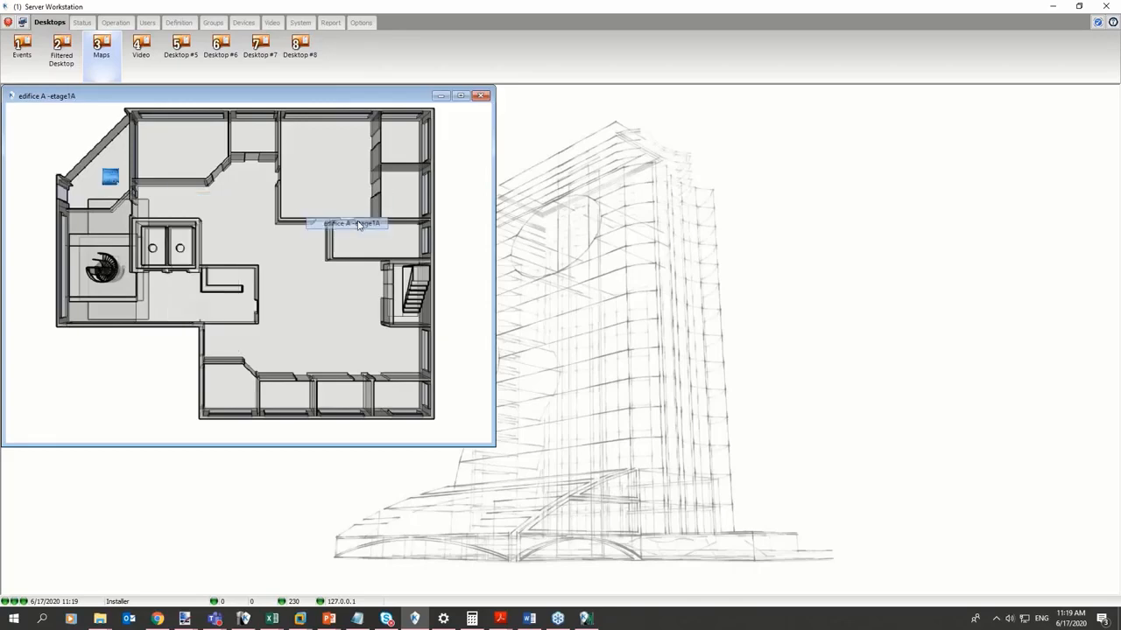
pyautogui.rightClick(113, 181)
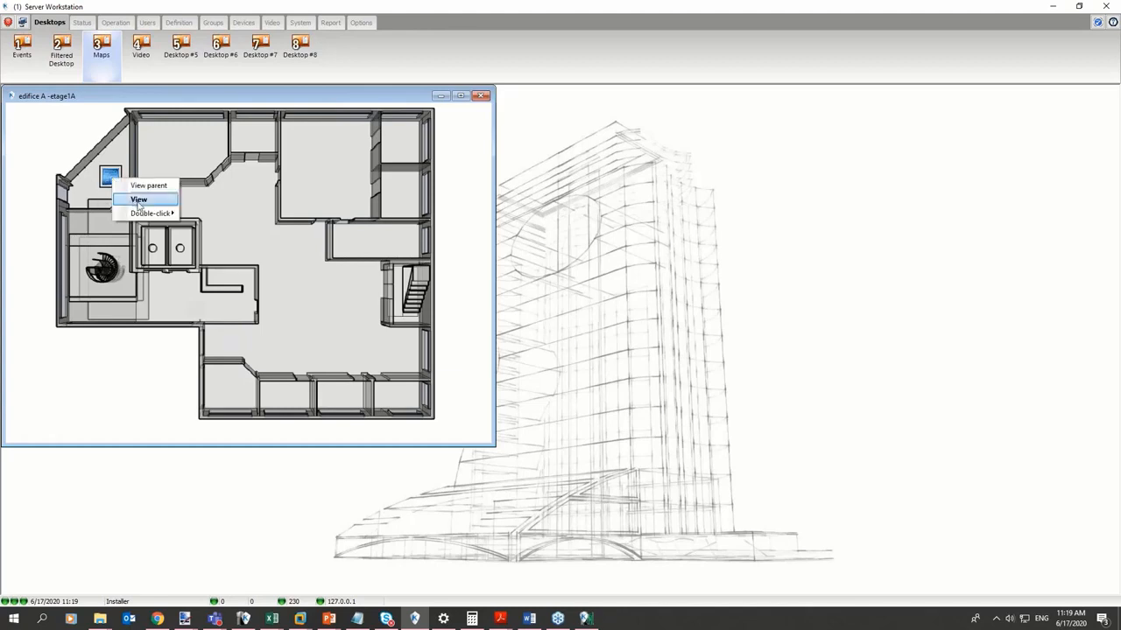
pyautogui.click(68, 175)
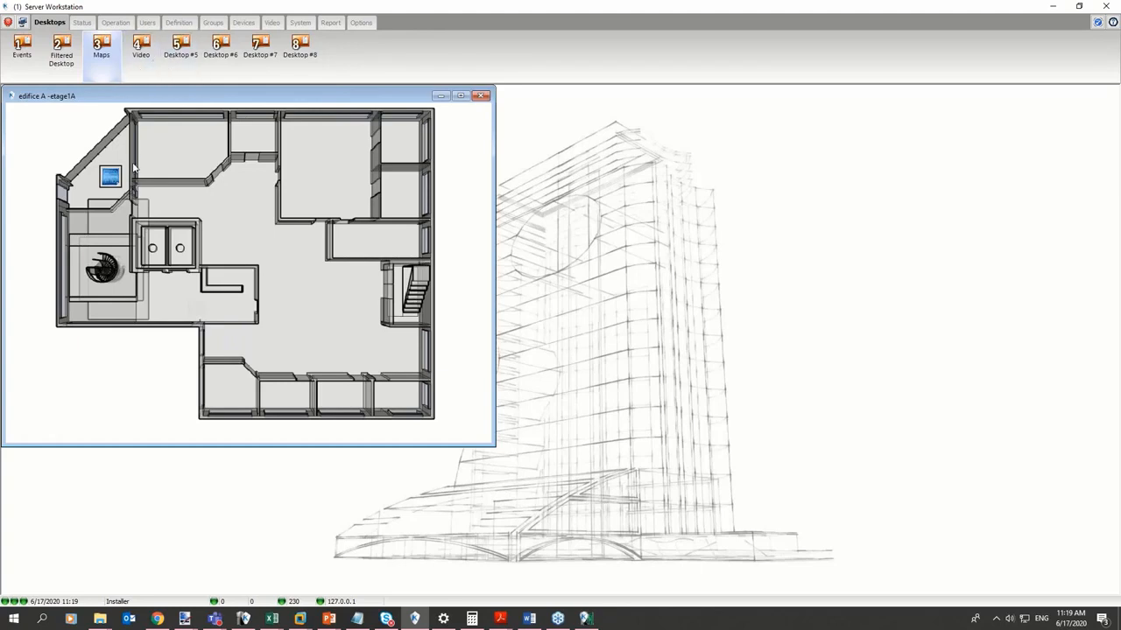
# - Open the Graphic definitions and select the edifce etage 2 graphic
pyautogui.click(179, 22)
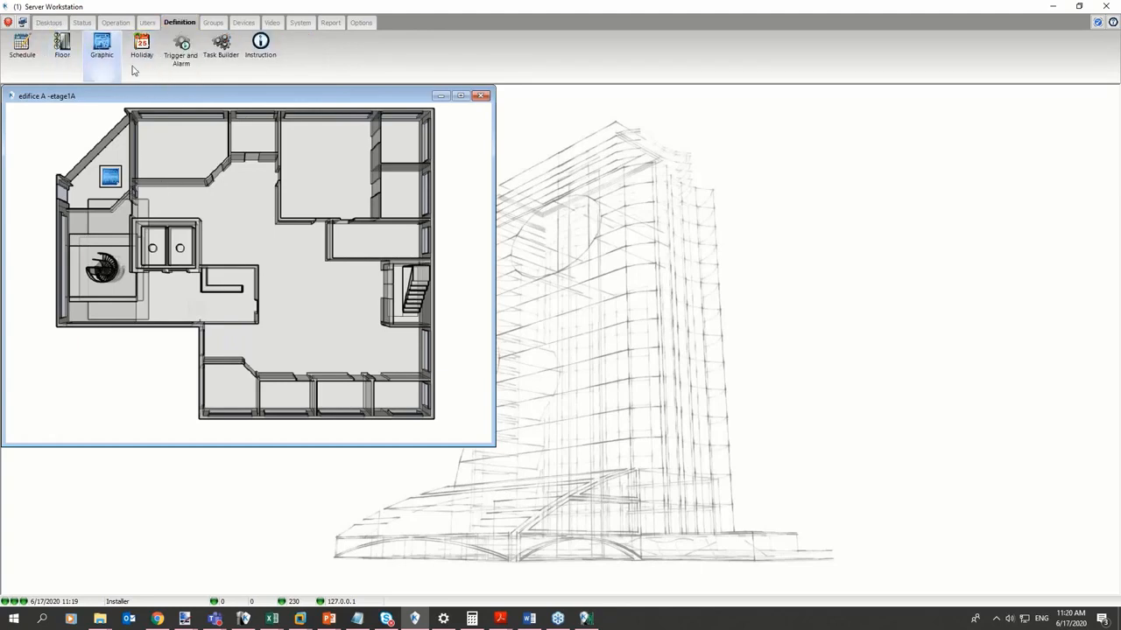
pyautogui.click(103, 52)
pyautogui.click(295, 155)
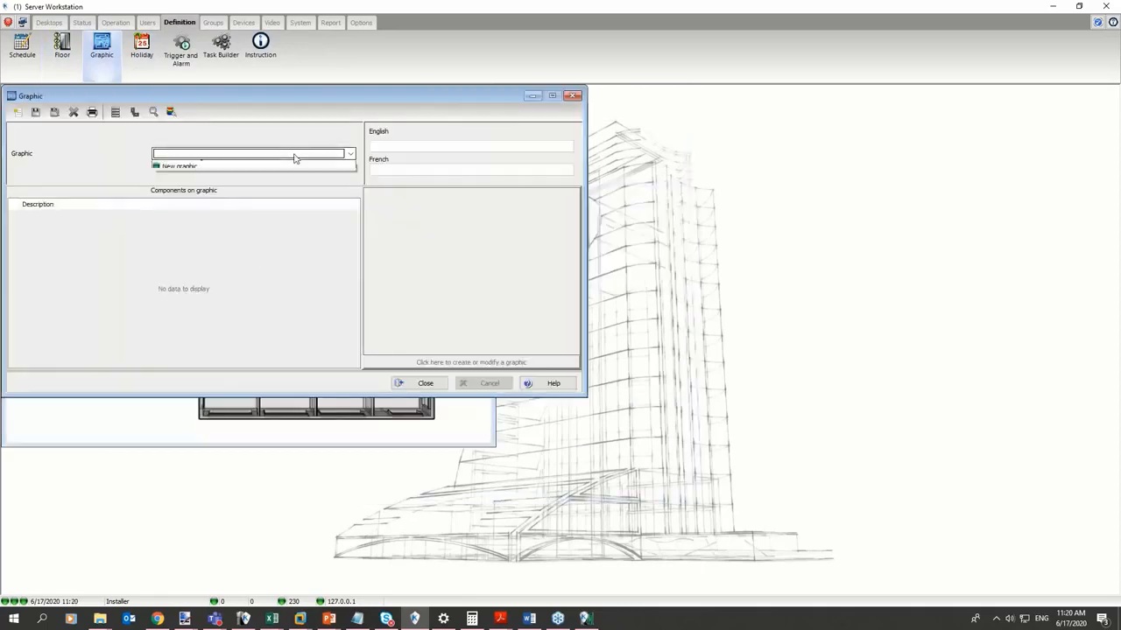
pyautogui.click(293, 176)
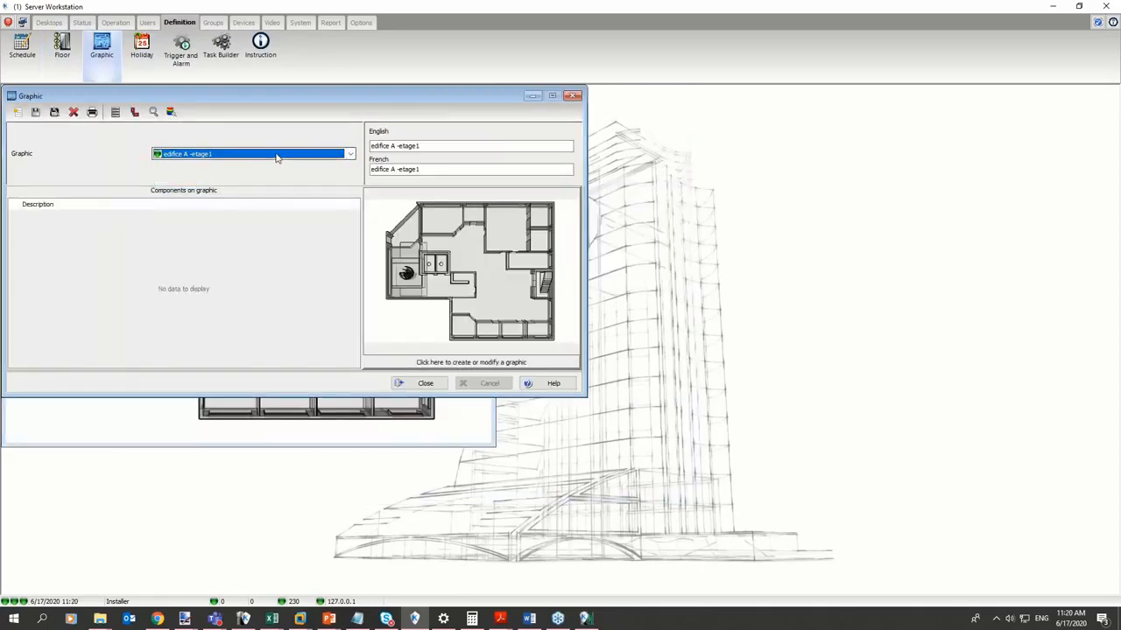
pyautogui.click(278, 156)
pyautogui.click(278, 167)
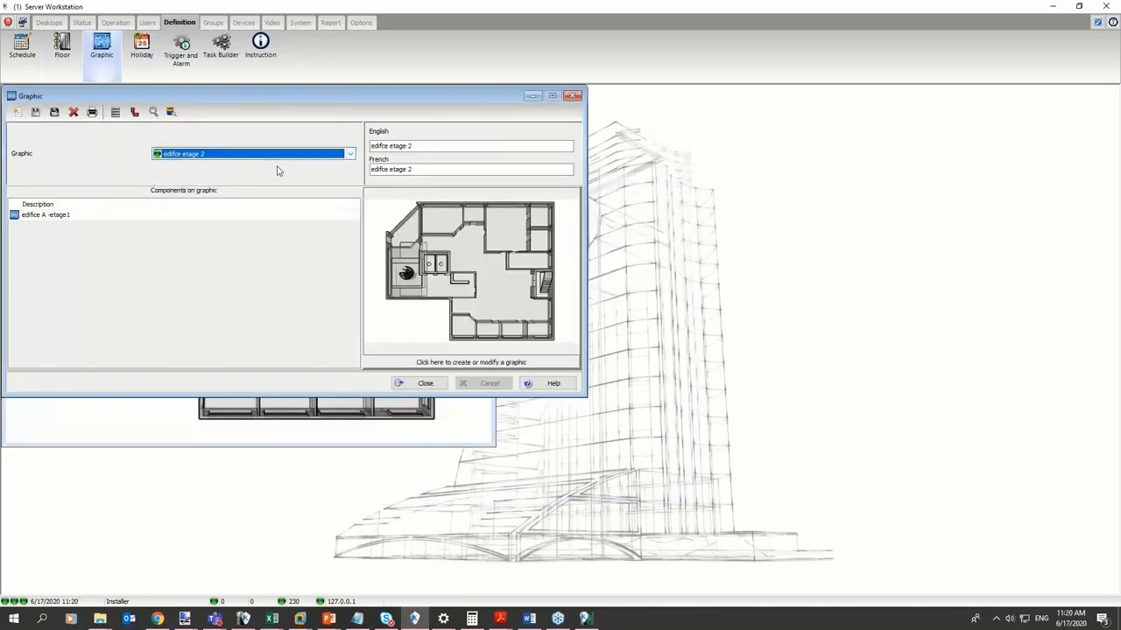
# - Edit the graphic and place a door component beside the upper-left room, assigned to BLG A - Front Door
pyautogui.click(503, 366)
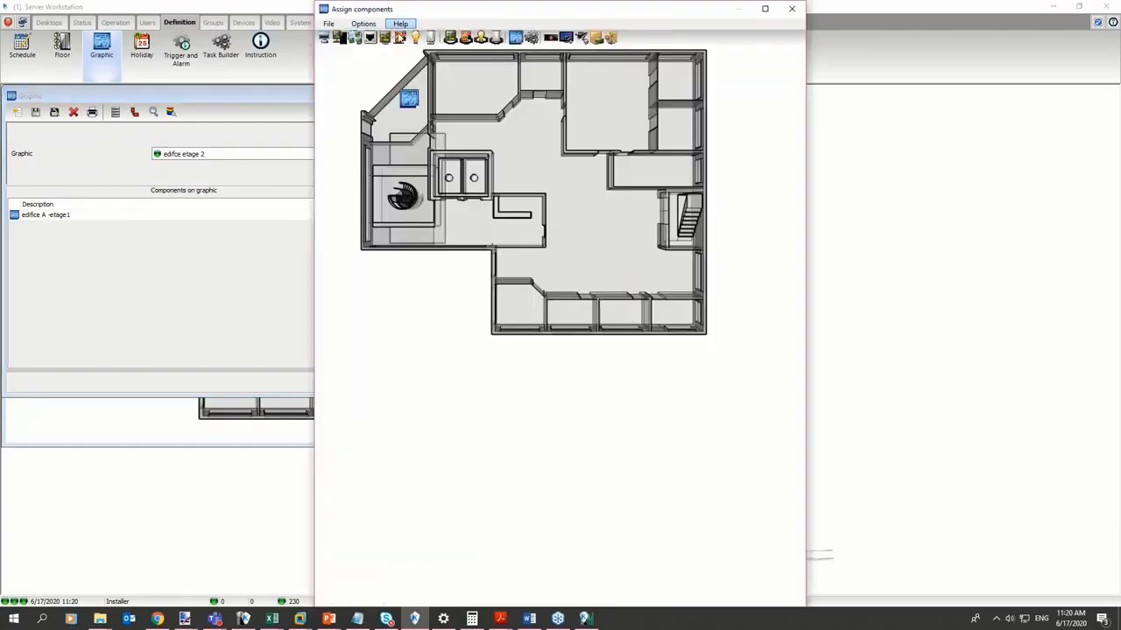
pyautogui.click(508, 112)
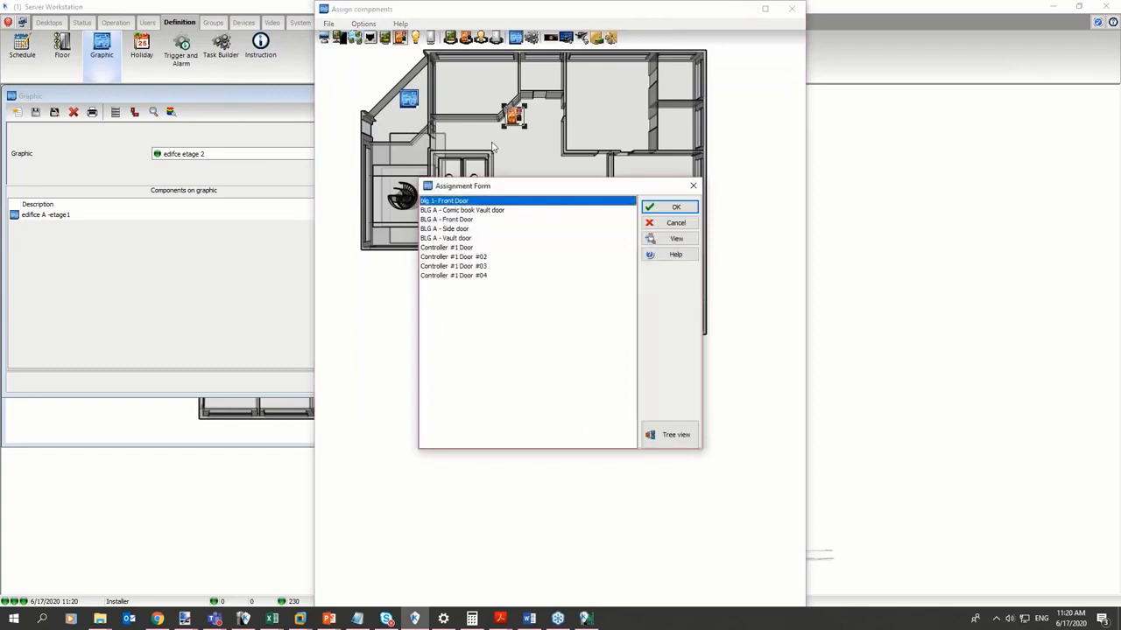
pyautogui.doubleClick(460, 219)
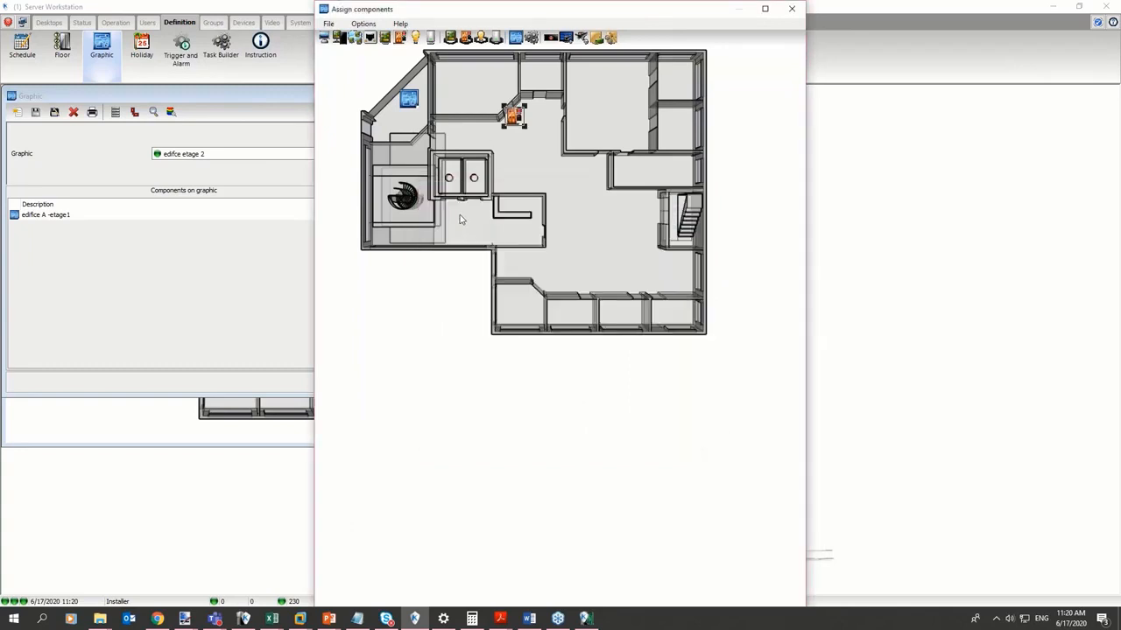
# - Place a camera assigned to Back Door in the central corridor, with View camera live video as its default double-click action
pyautogui.moveTo(582, 37); pyautogui.dragTo(571, 162)
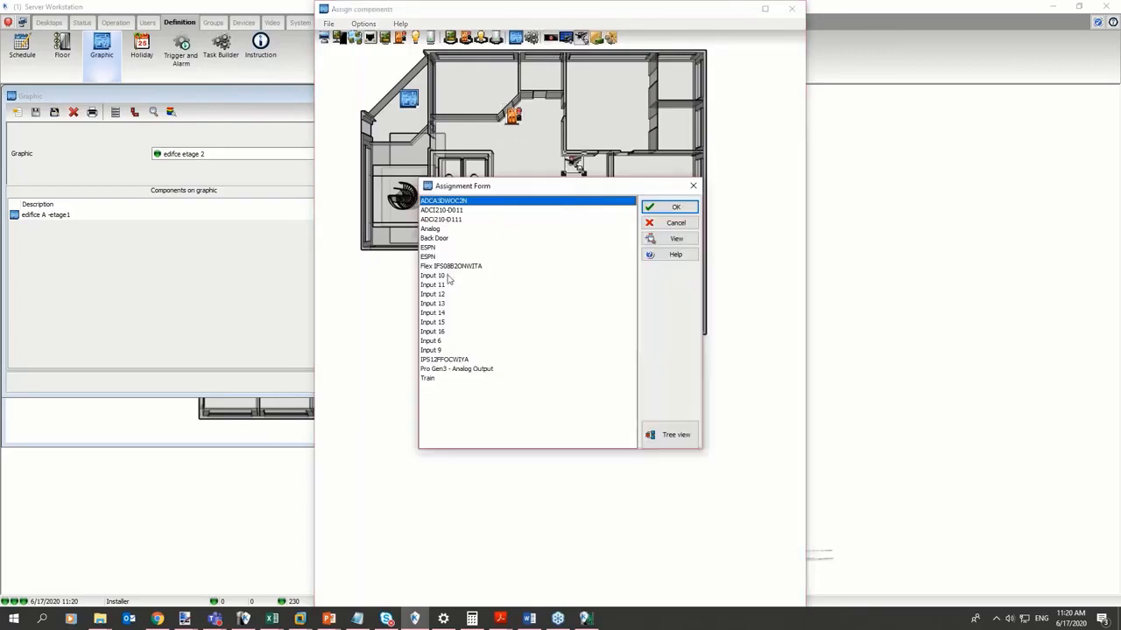
pyautogui.doubleClick(434, 238)
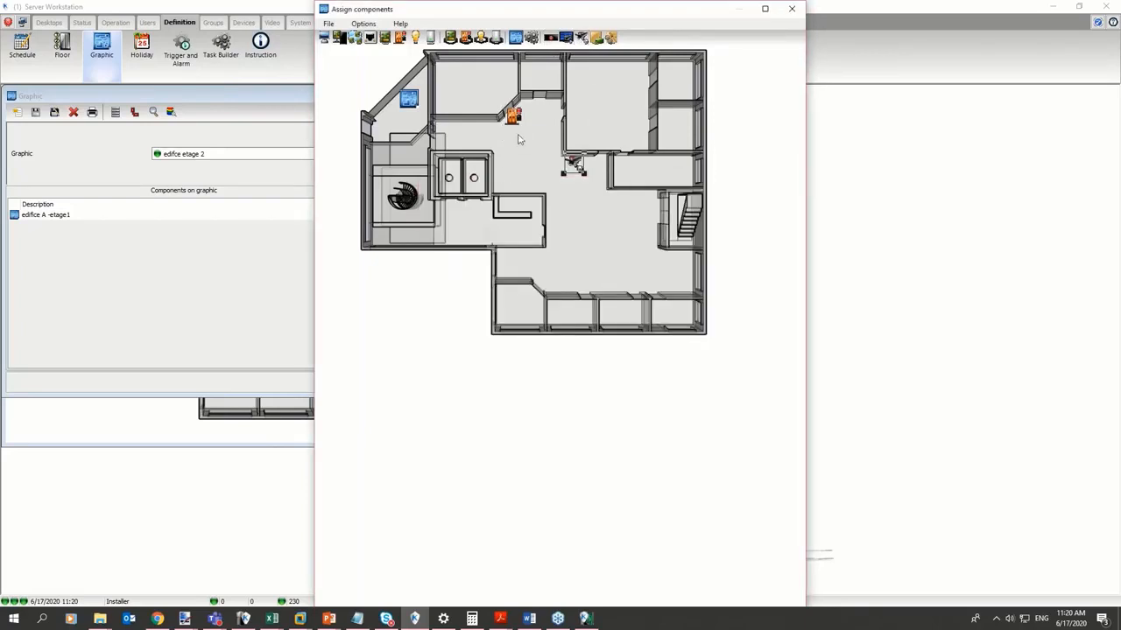
pyautogui.rightClick(571, 161)
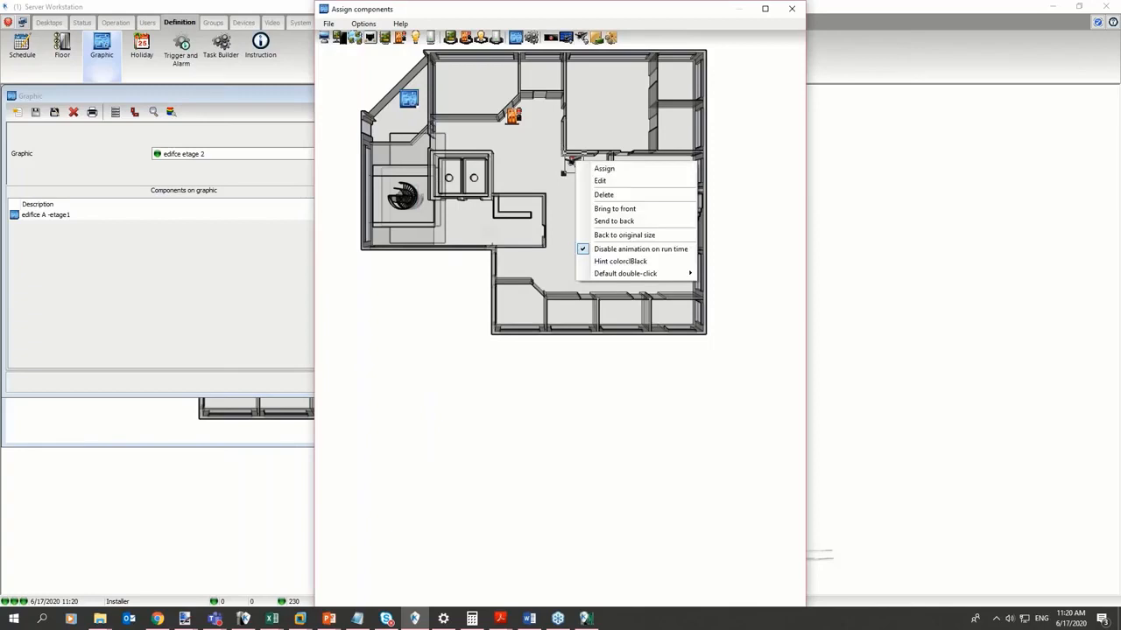
pyautogui.moveTo(627, 274)
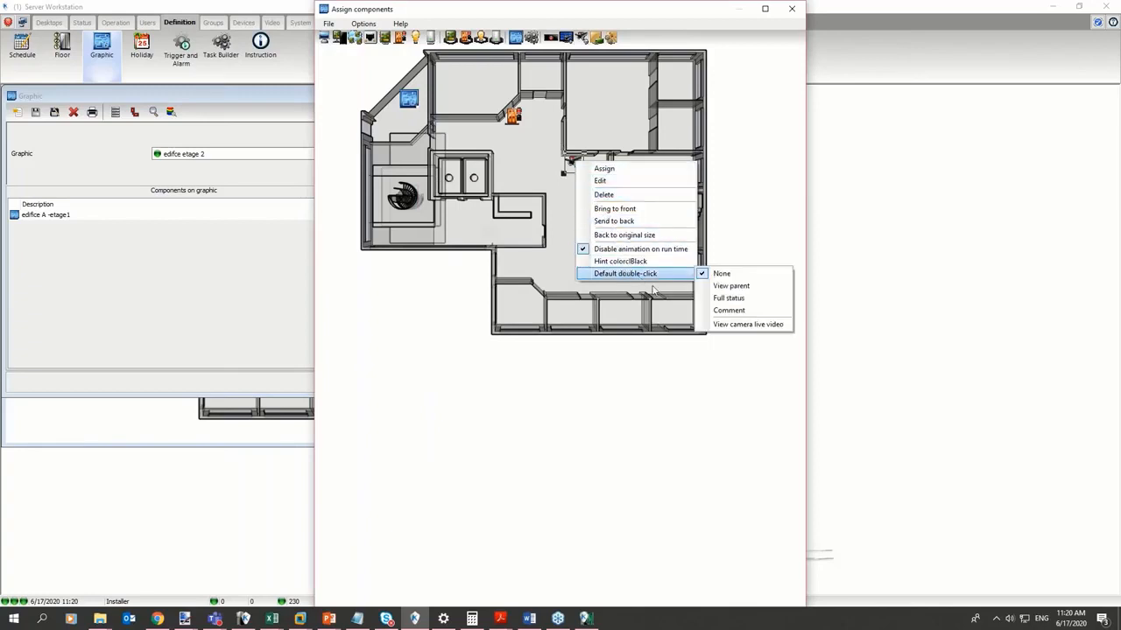
pyautogui.click(735, 325)
# - Set the door component's default double-click action to One-time access, and close the component editor and the graphic definition
pyautogui.rightClick(512, 114)
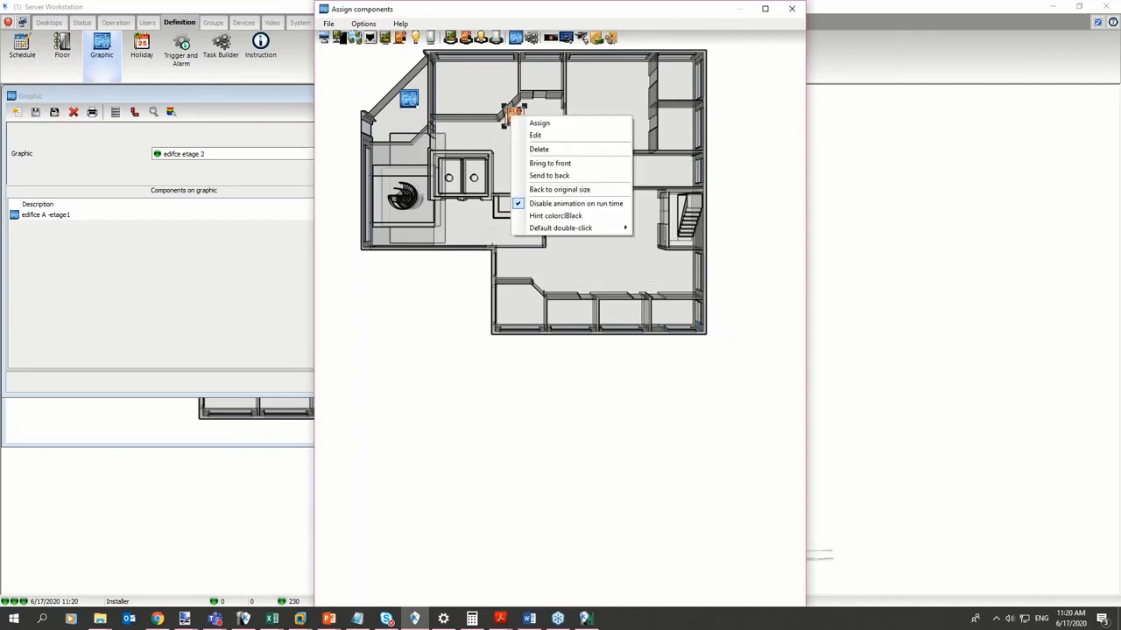
pyautogui.moveTo(618, 230)
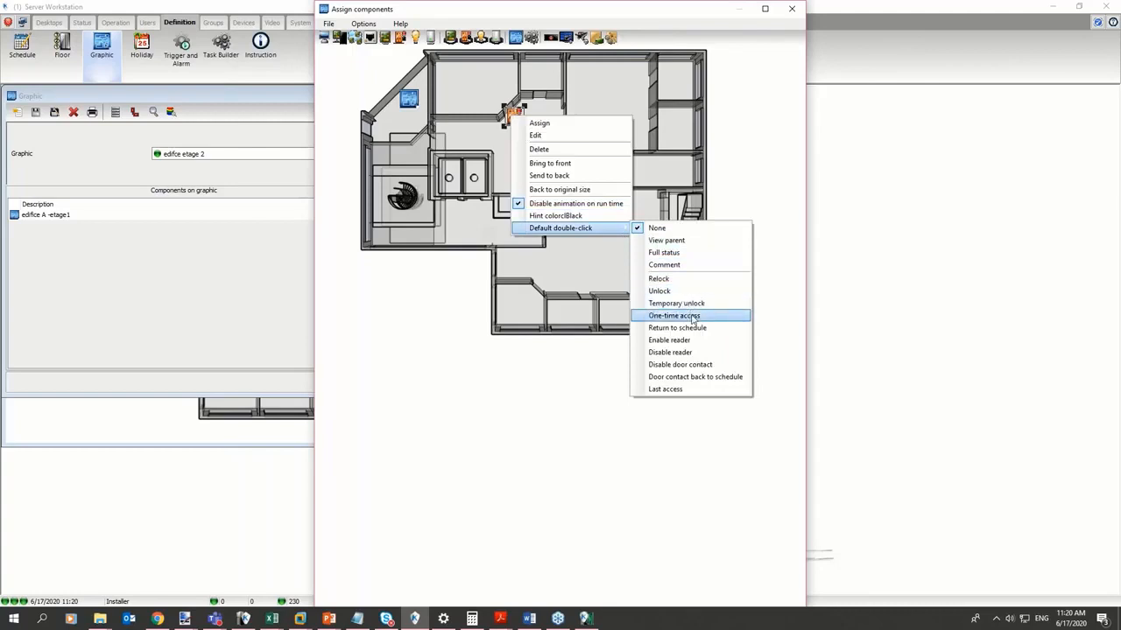
pyautogui.click(692, 317)
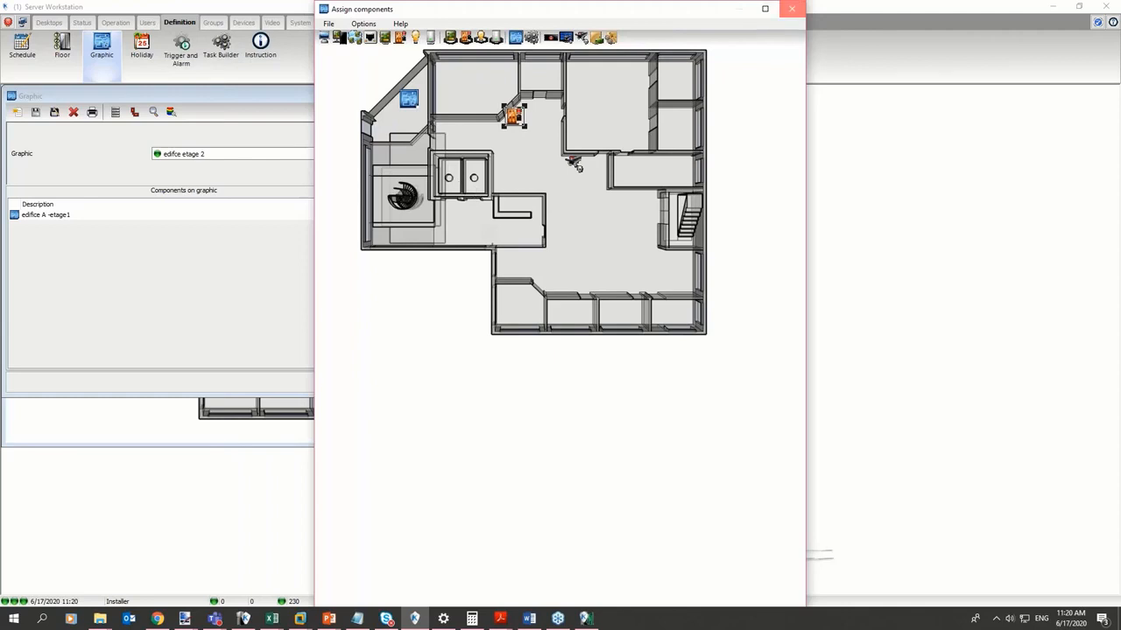
pyautogui.click(789, 9)
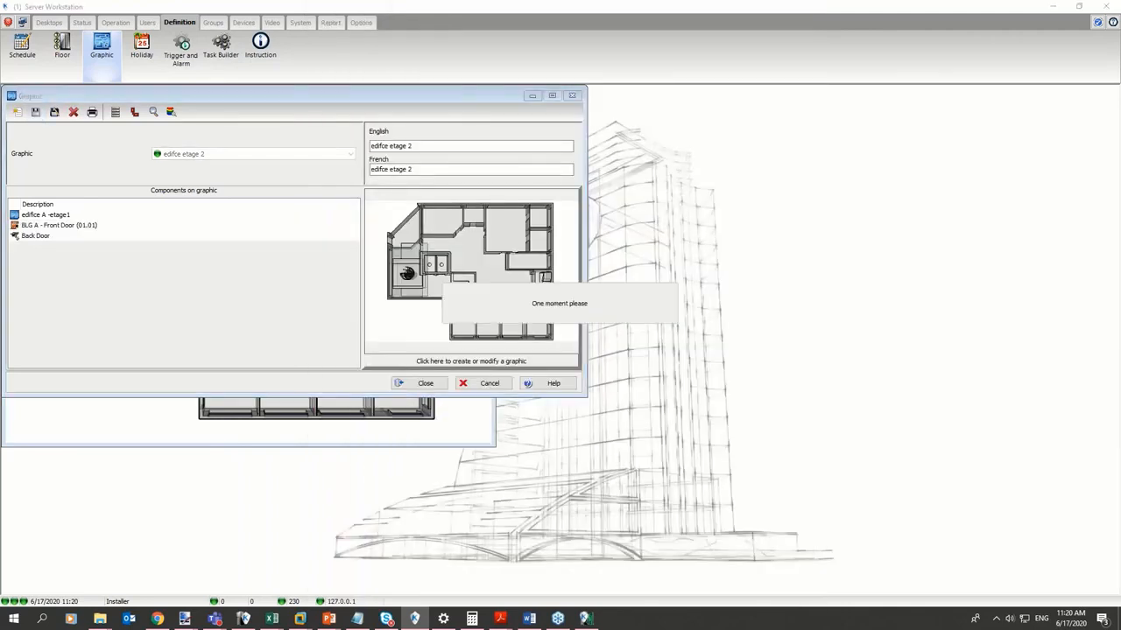
pyautogui.click(426, 385)
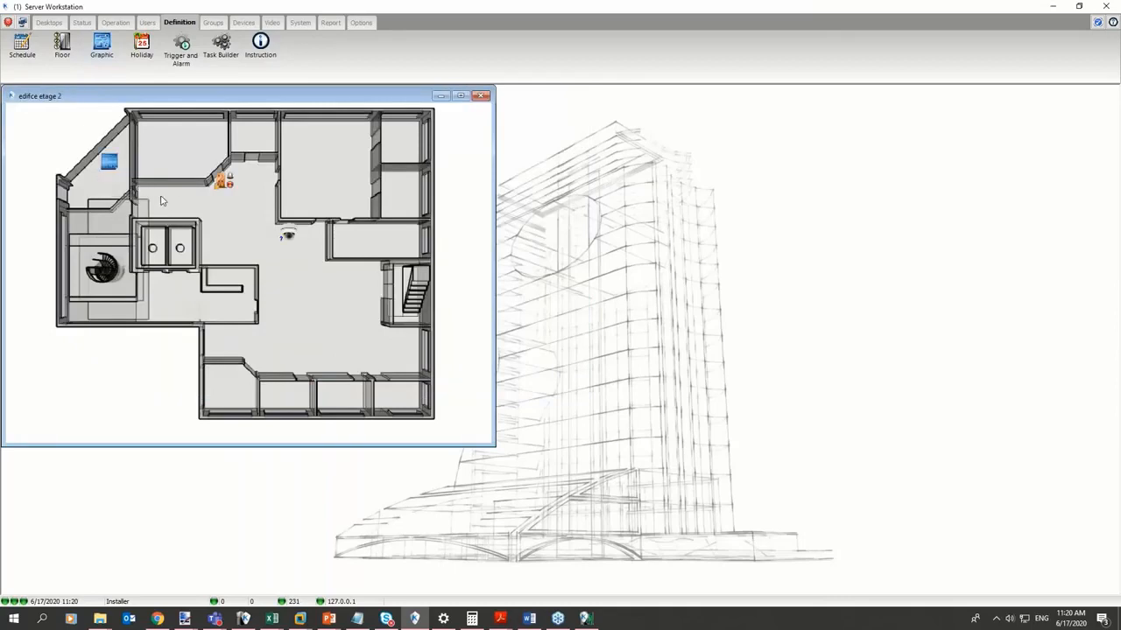
# - Test the map by triggering the Front Door's default action and viewing the Back Door live video beside the plan, closing it when done
pyautogui.click(220, 183)
pyautogui.doubleClick(290, 237)
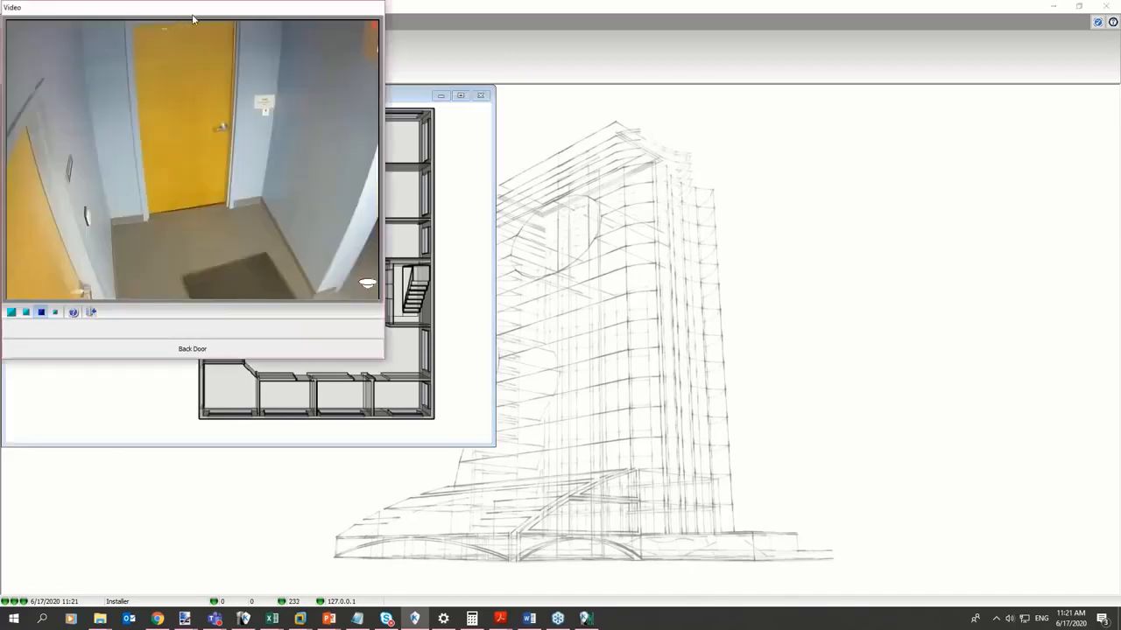
pyautogui.moveTo(193, 17); pyautogui.dragTo(683, 106)
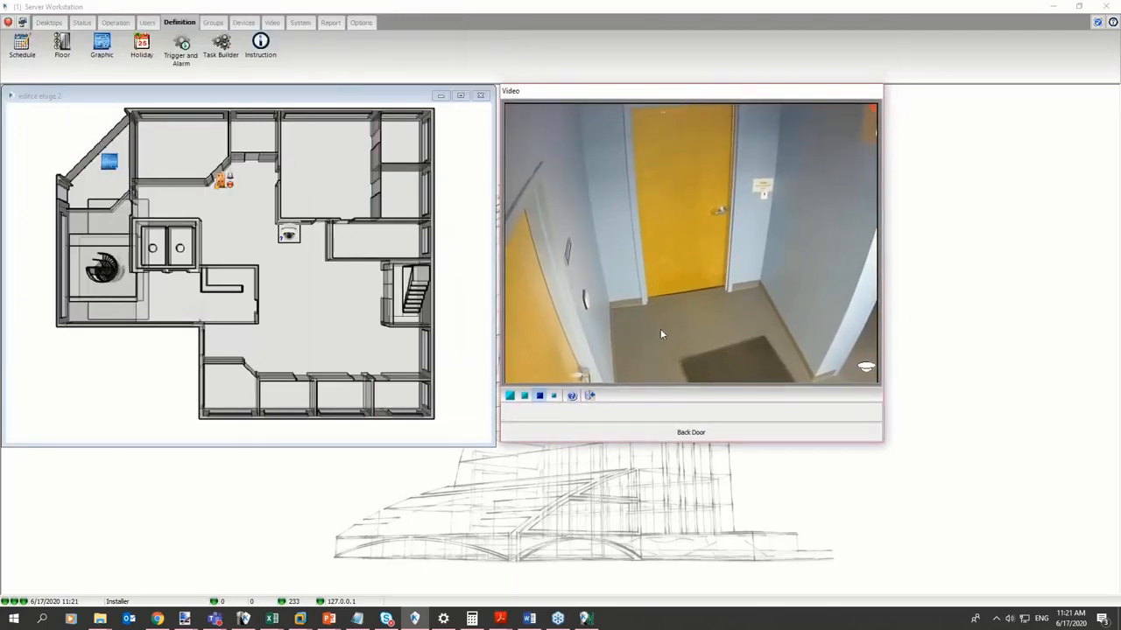
pyautogui.click(591, 399)
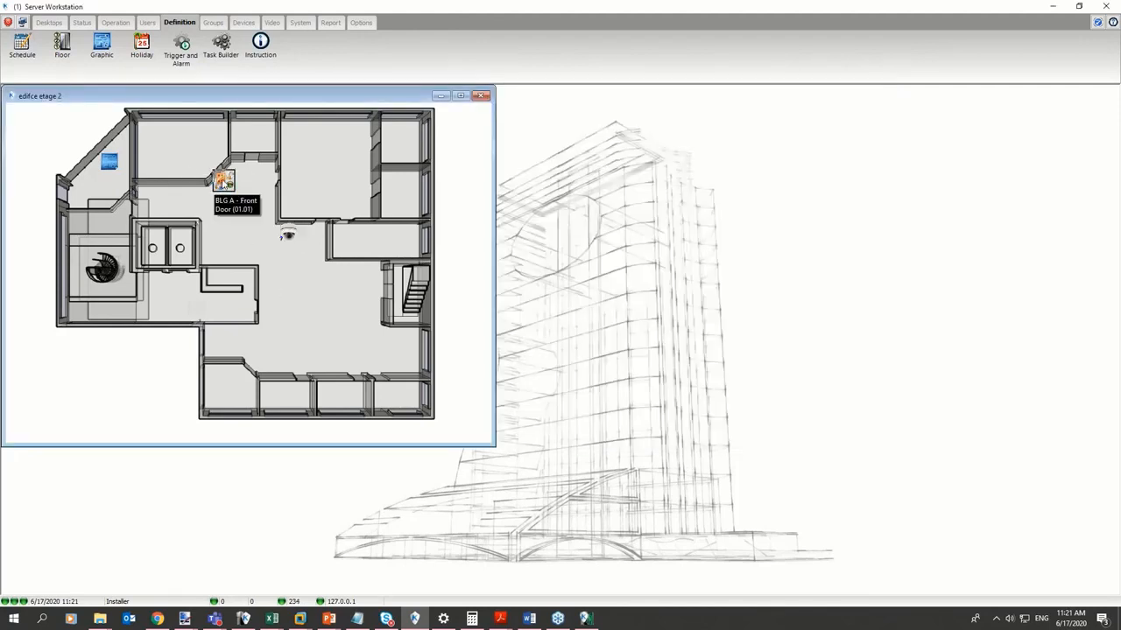
# - Reopen the Back Door live video from the map, and move the video and map windows slightly
pyautogui.click(287, 237)
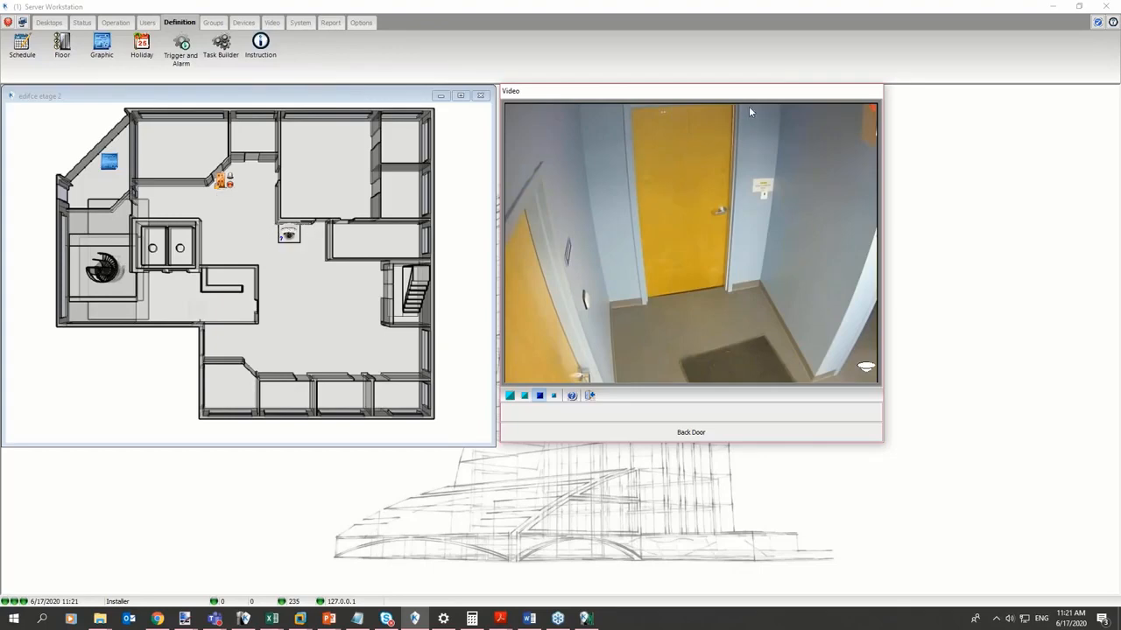
pyautogui.moveTo(741, 96); pyautogui.dragTo(779, 96)
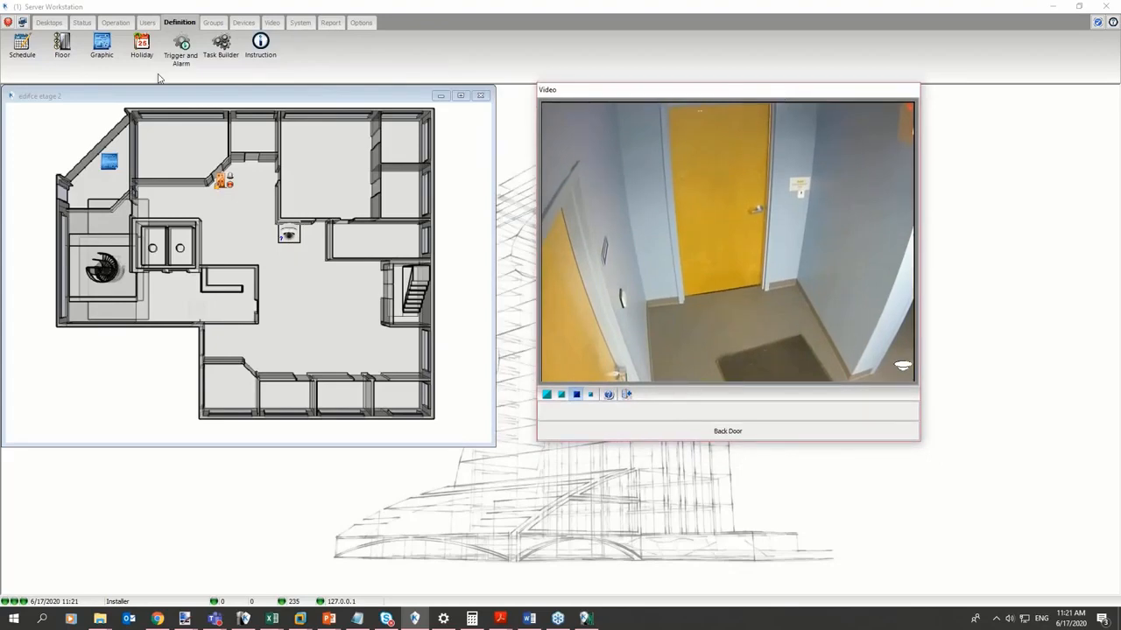
pyautogui.moveTo(219, 96); pyautogui.dragTo(235, 112)
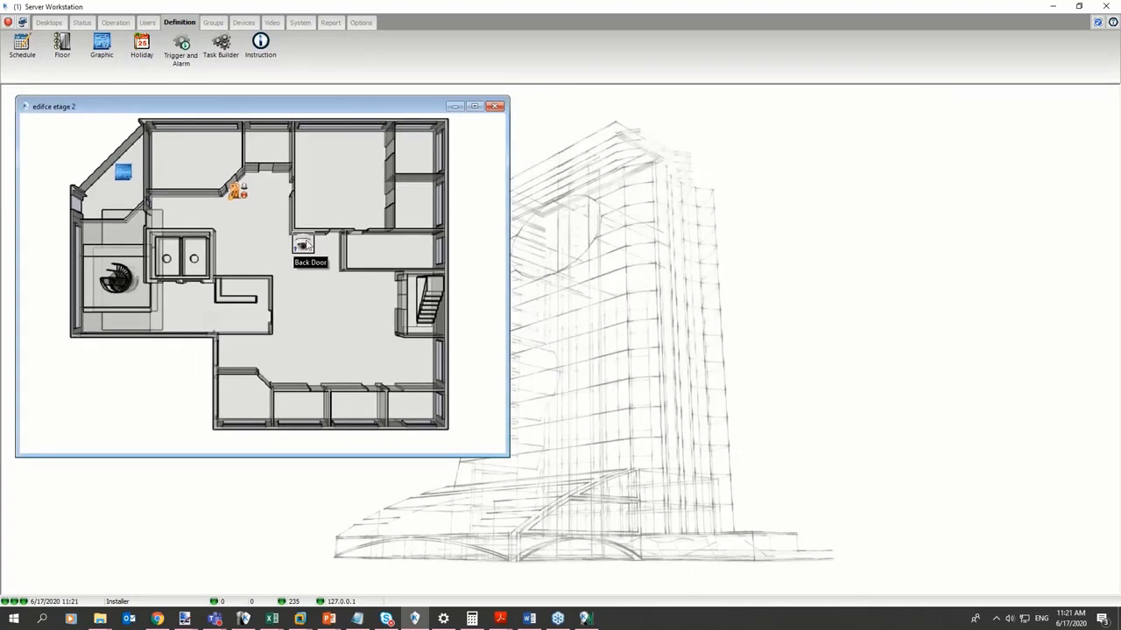
# - View the Back Door live video once more and review the commands available for the Front Door on the map
pyautogui.doubleClick(304, 246)
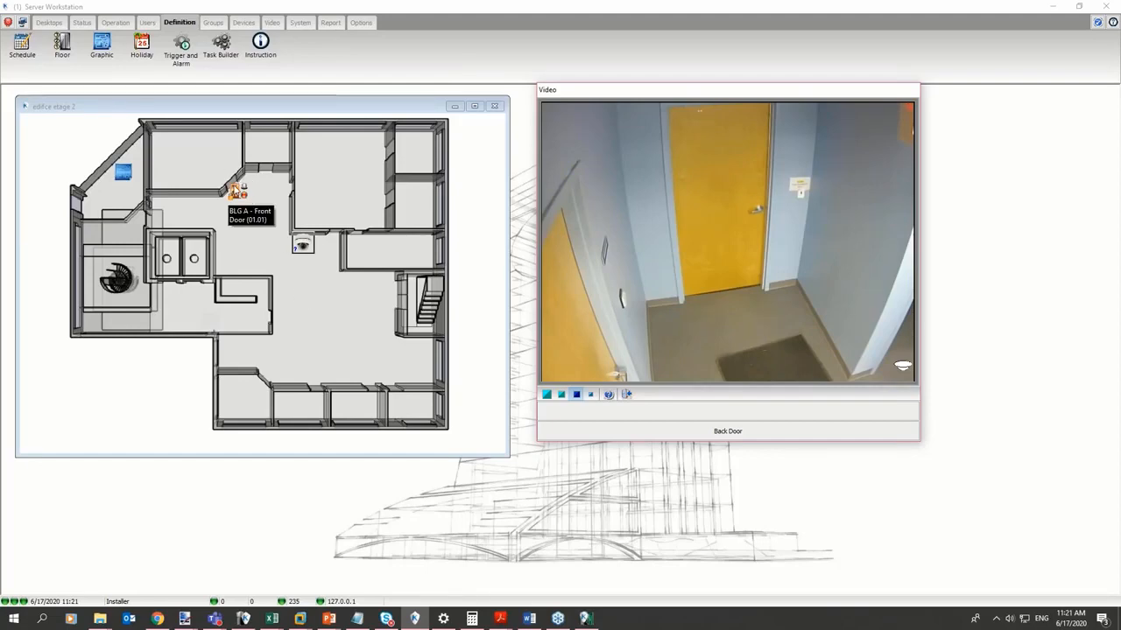
pyautogui.rightClick(234, 190)
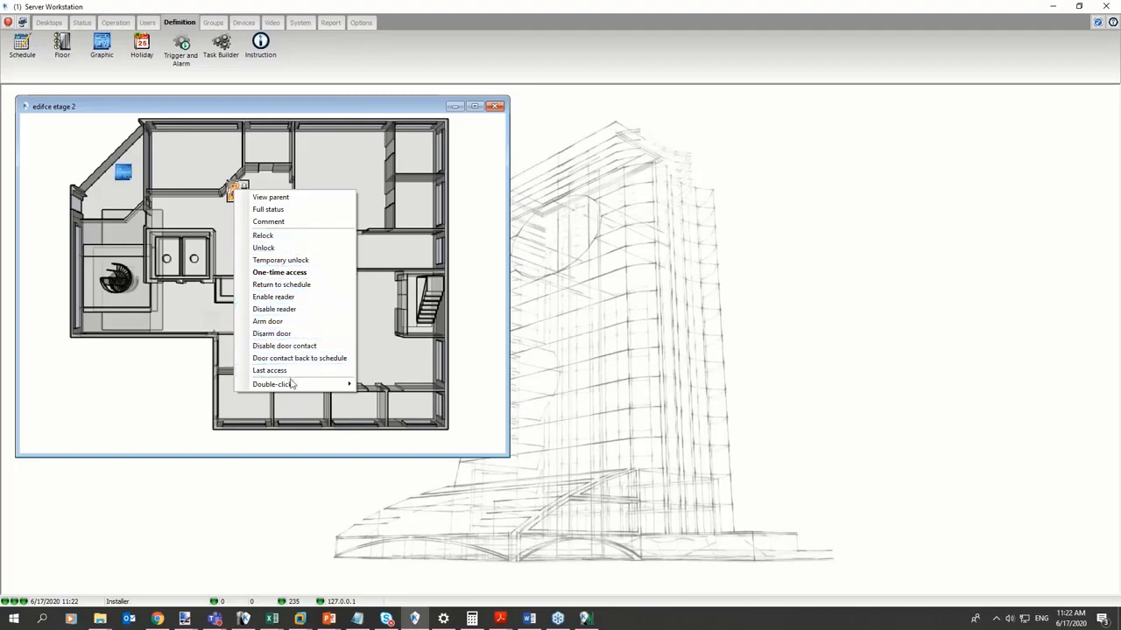
pyautogui.click(200, 261)
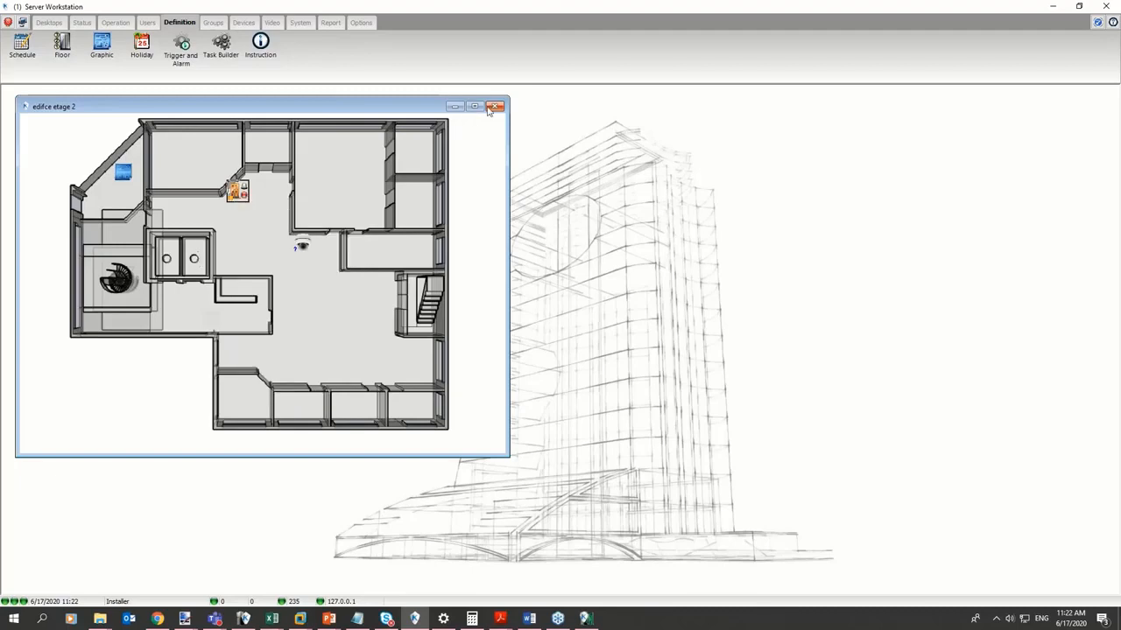
# - Switch to the Events desktop and reposition its Messages list and empty graphic window
pyautogui.click(49, 22)
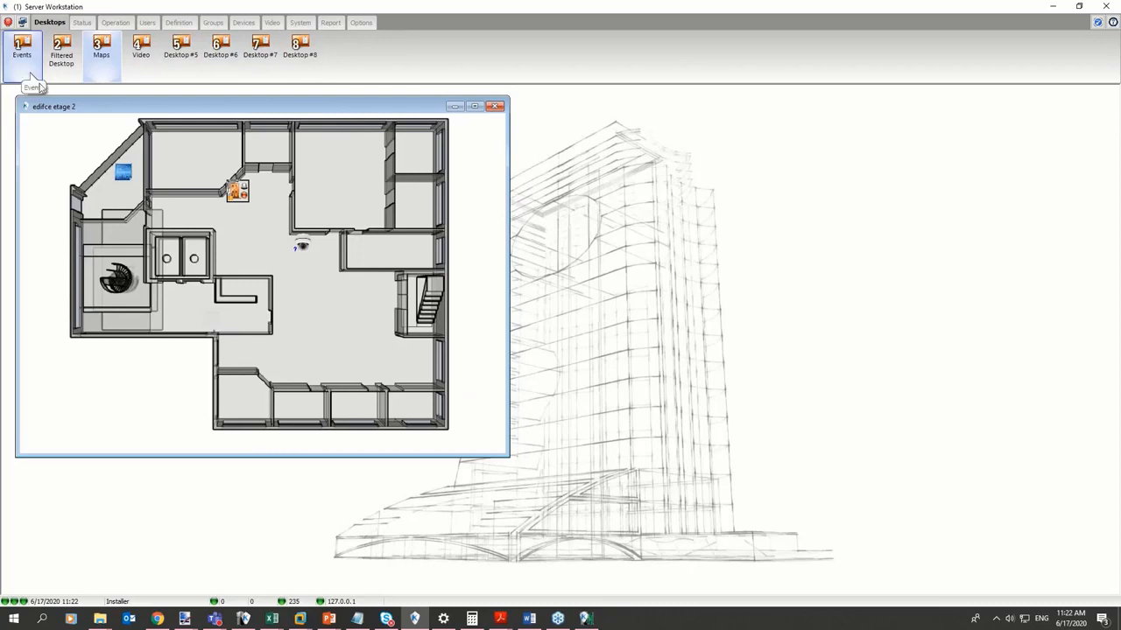
pyautogui.click(21, 45)
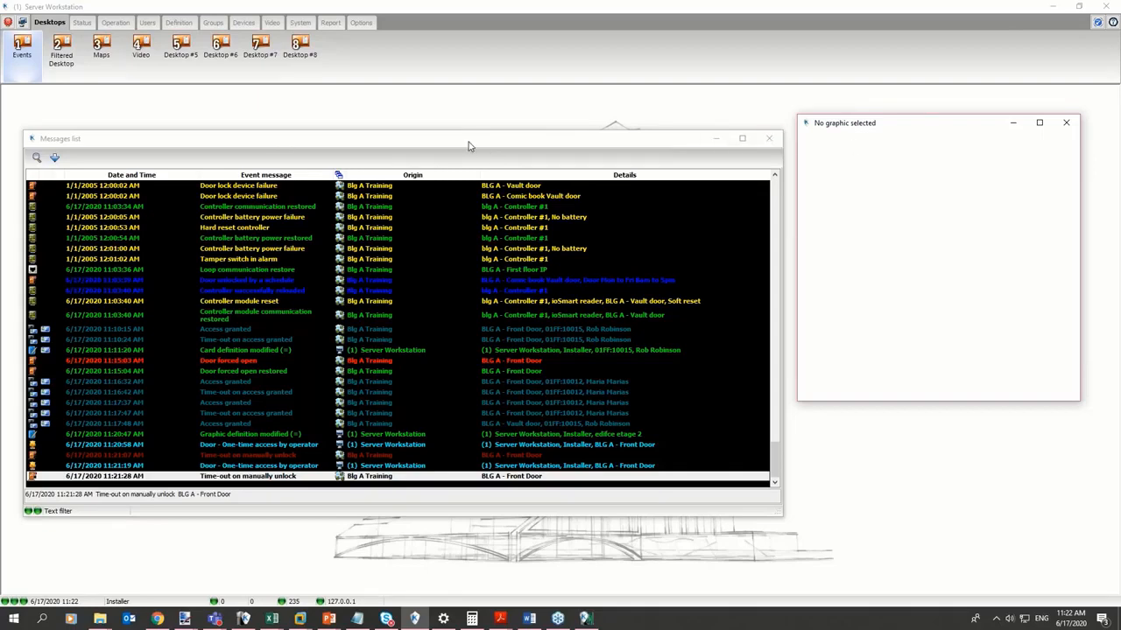
pyautogui.moveTo(468, 146); pyautogui.dragTo(466, 135)
pyautogui.moveTo(866, 125); pyautogui.dragTo(876, 144)
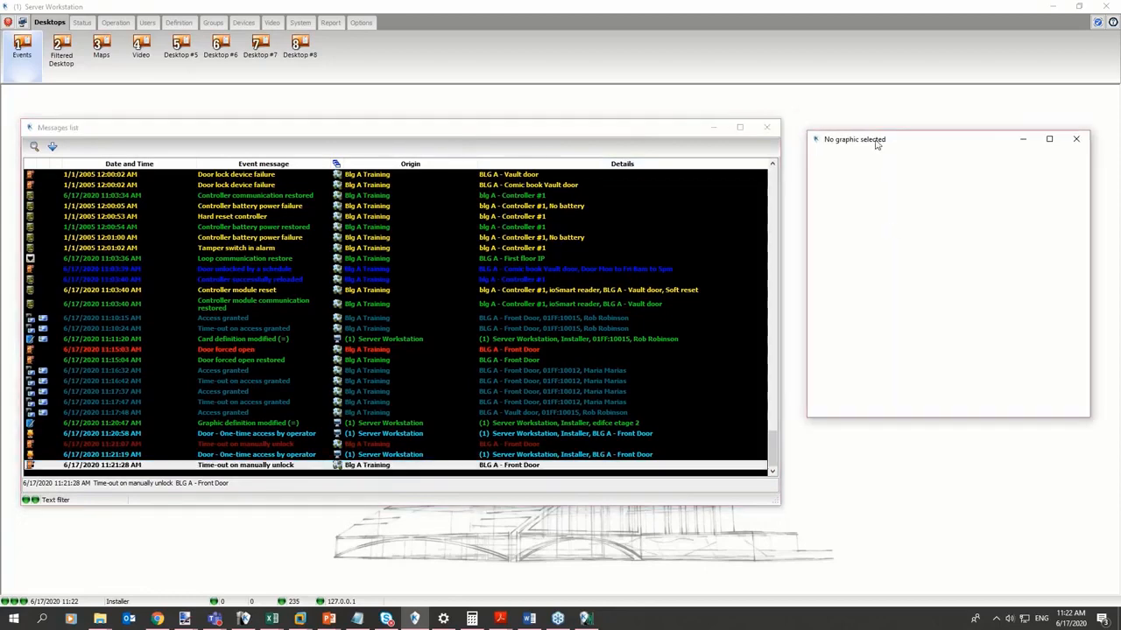
# - Load the edifice A -etage1A graphic from All Sites into the empty graphic window and fit it to the screen
pyautogui.rightClick(896, 233)
pyautogui.moveTo(937, 237)
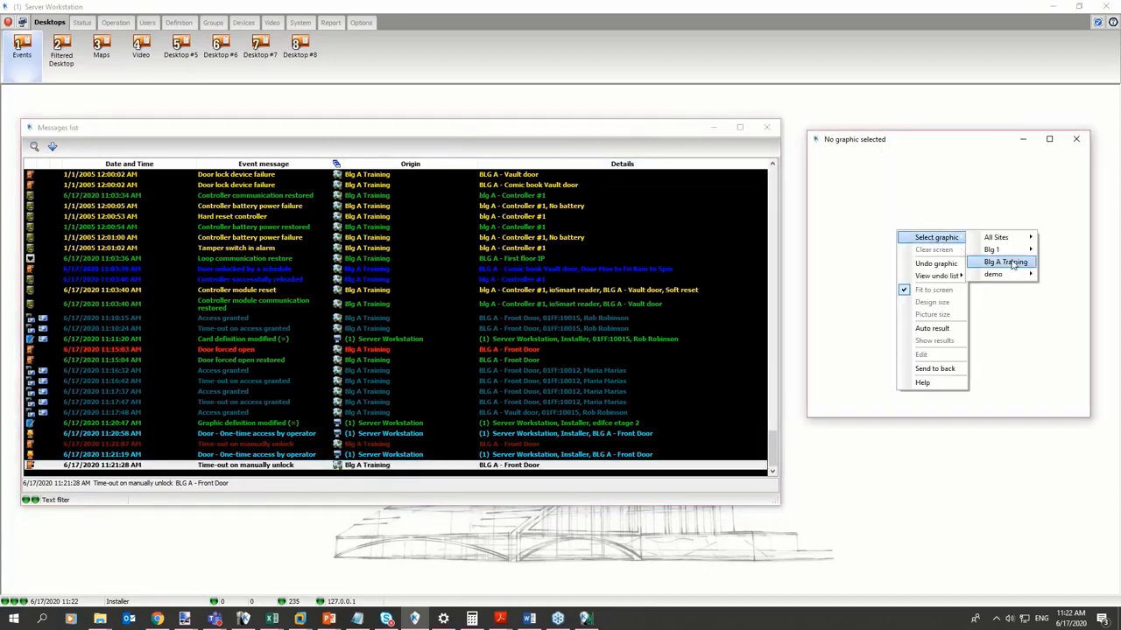
pyautogui.moveTo(999, 237)
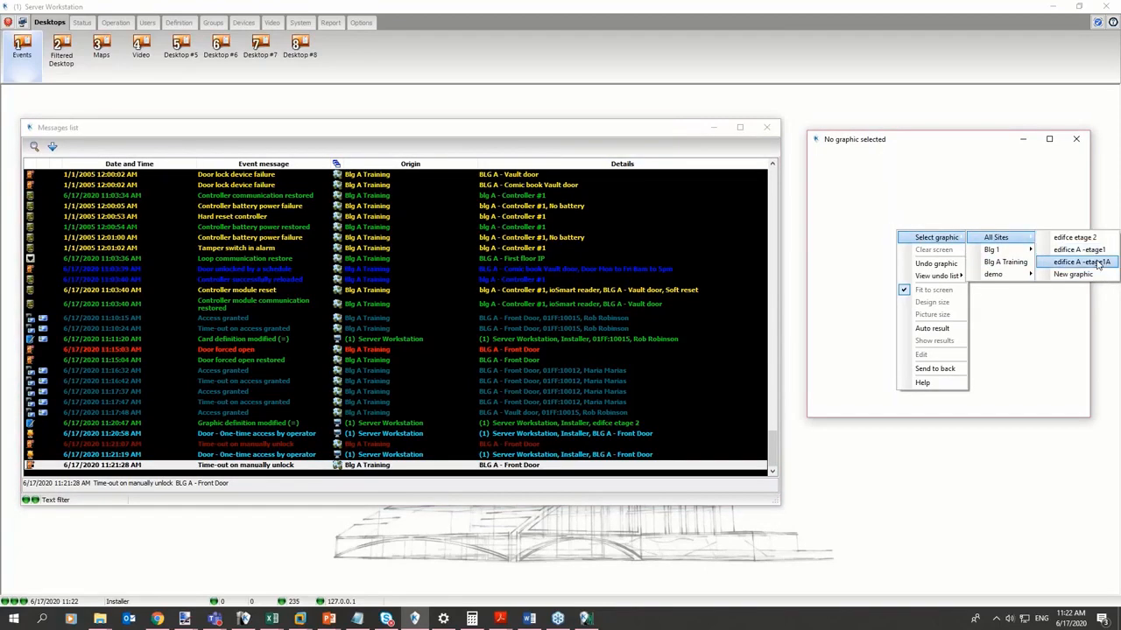
pyautogui.click(1082, 262)
pyautogui.rightClick(1000, 259)
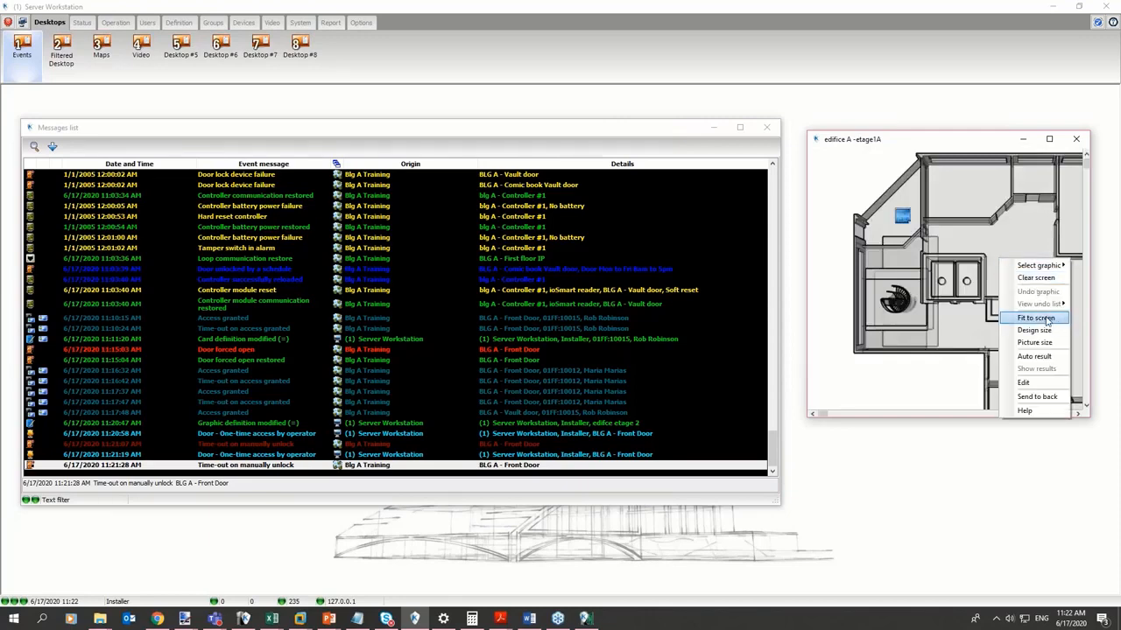
pyautogui.click(1046, 320)
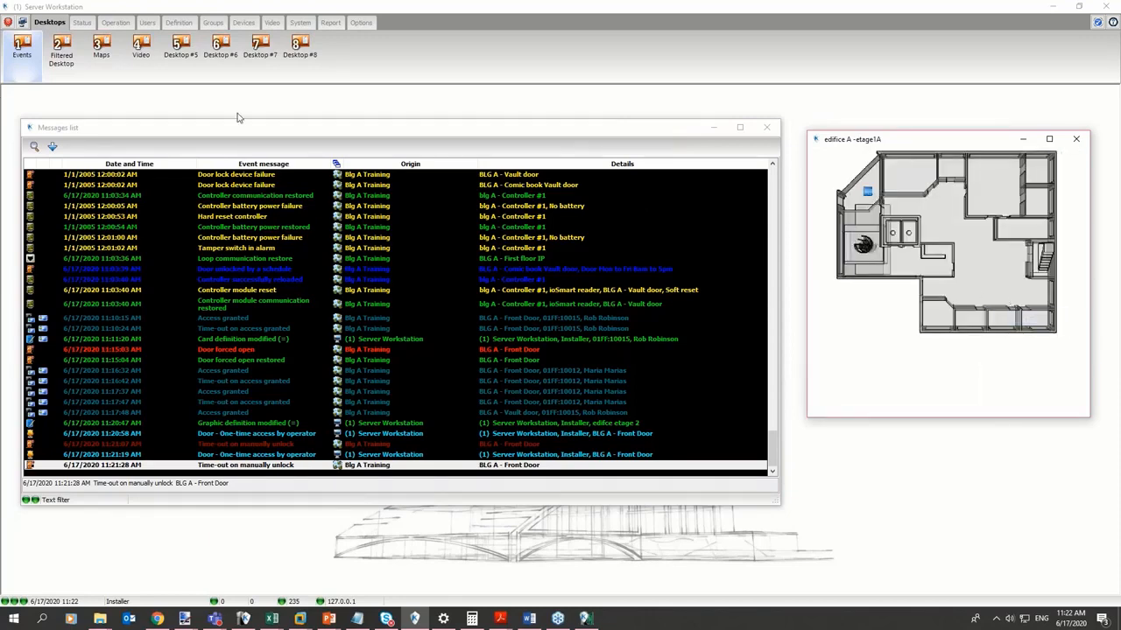
# - Close the Events desktop and assign its layout to the Administrator, Guard and web operator accounts
pyautogui.click(768, 130)
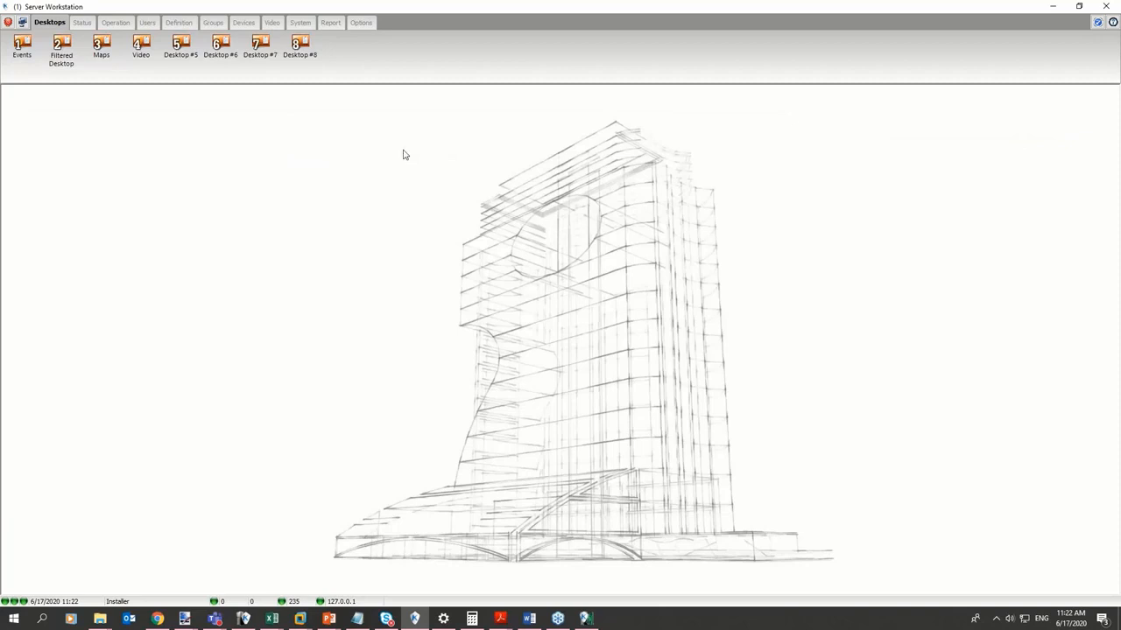
pyautogui.rightClick(19, 70)
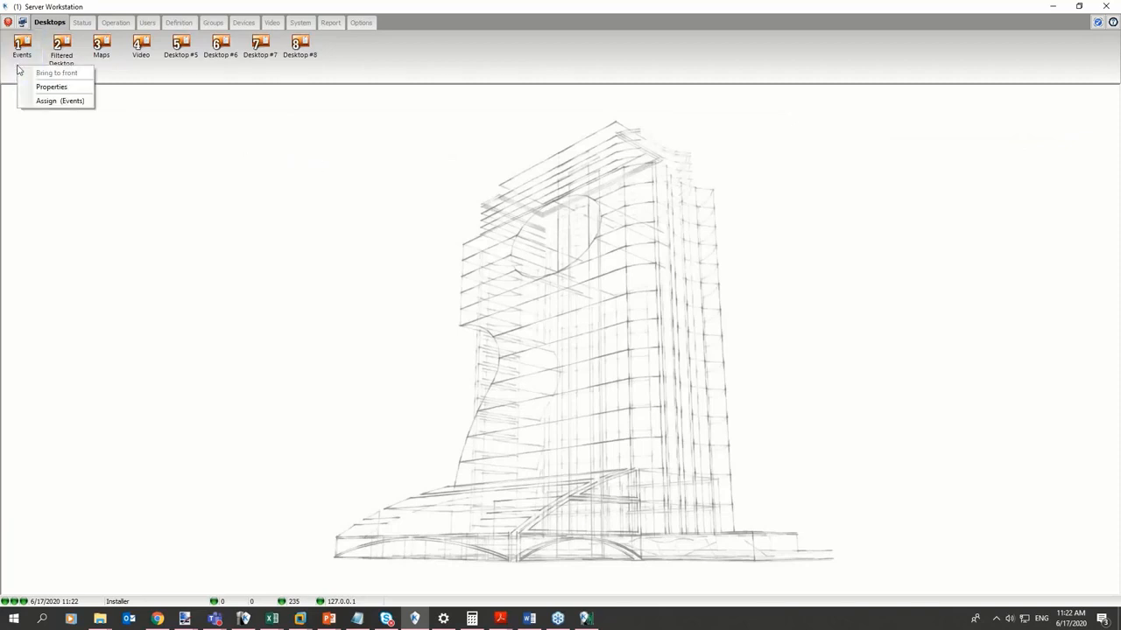
pyautogui.click(44, 102)
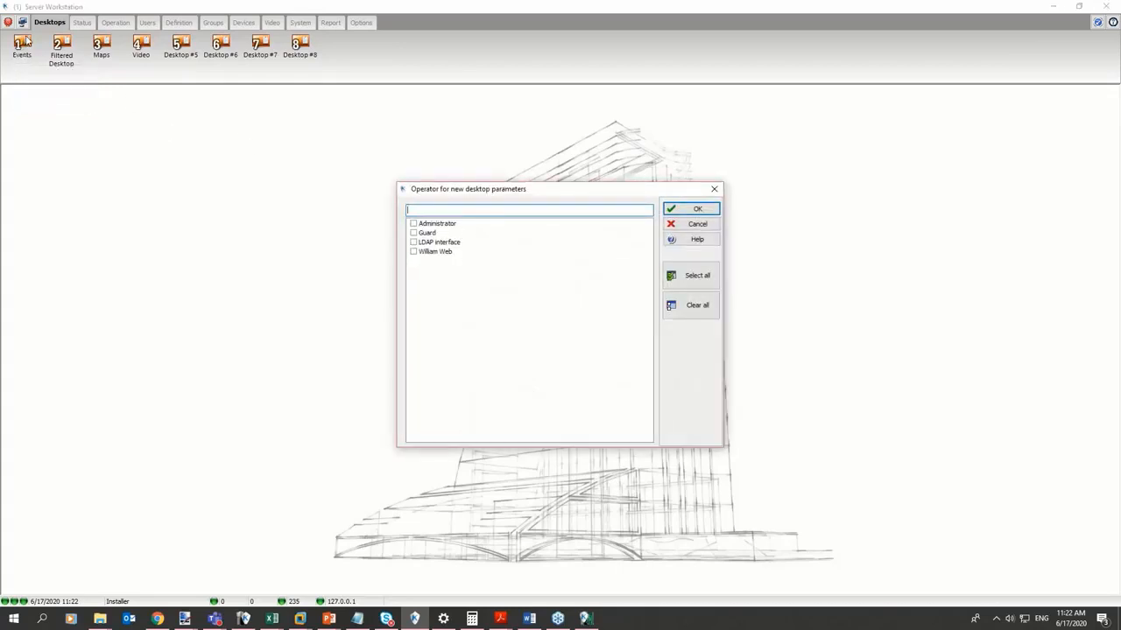
pyautogui.click(414, 252)
pyautogui.click(413, 233)
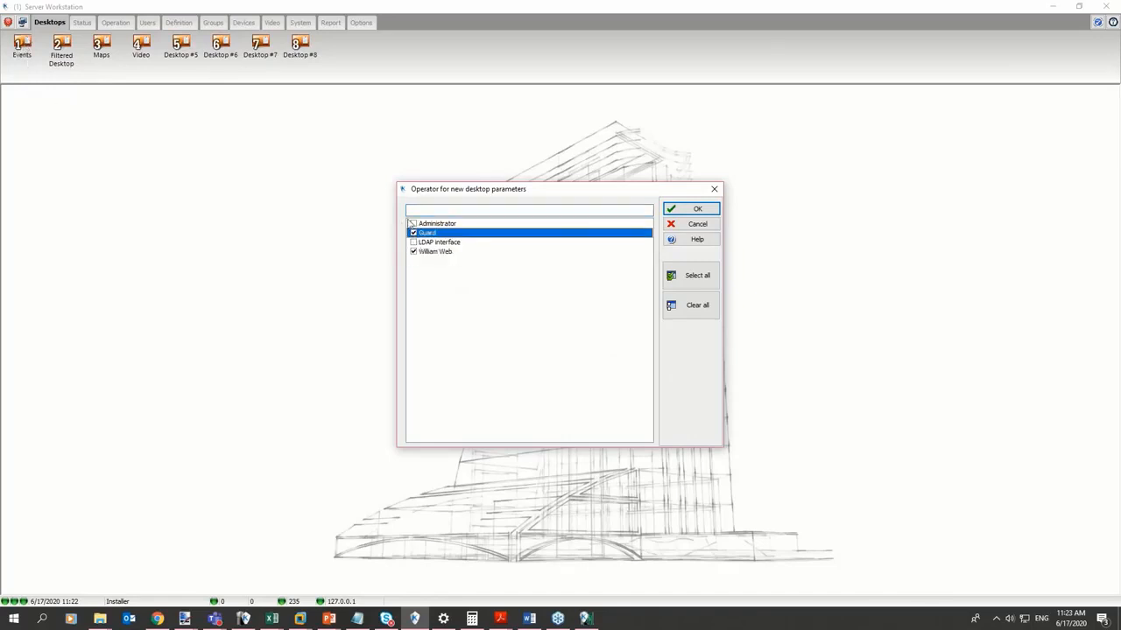
pyautogui.click(412, 223)
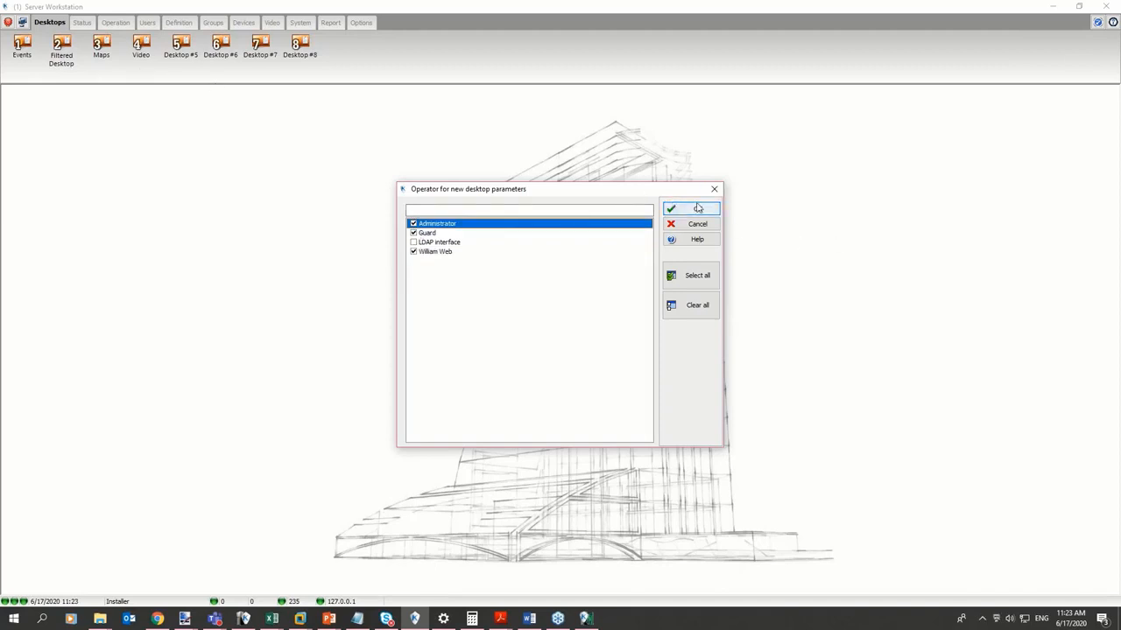
pyautogui.click(697, 213)
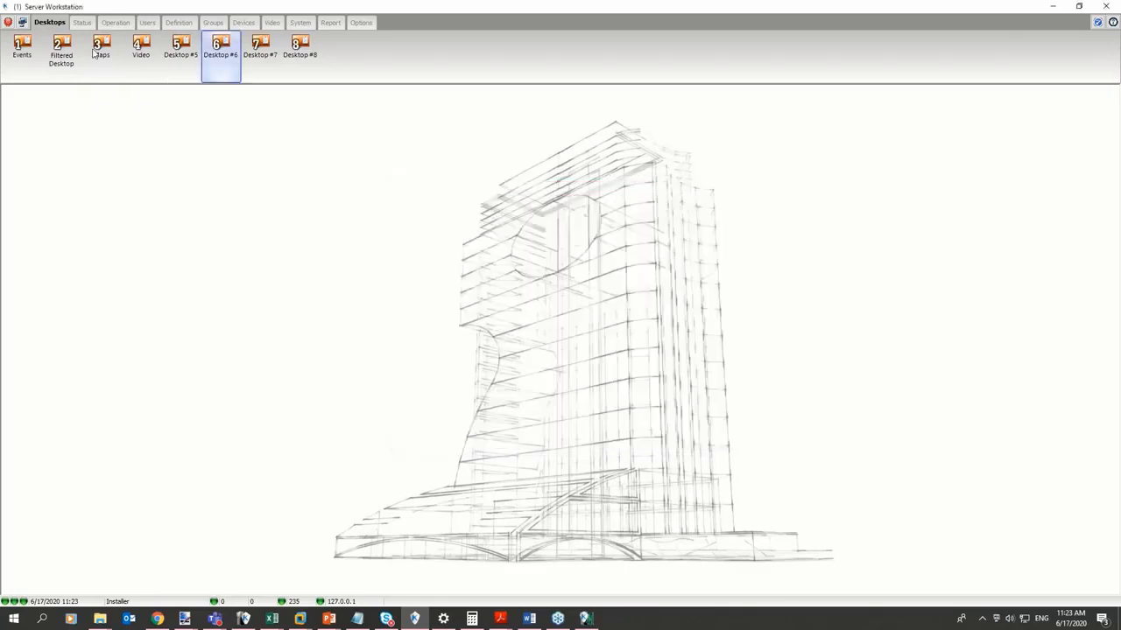
# - Reopen the Events desktop and review the commands available for the 11:17:47 AM Time-out on access granted event
pyautogui.click(19, 48)
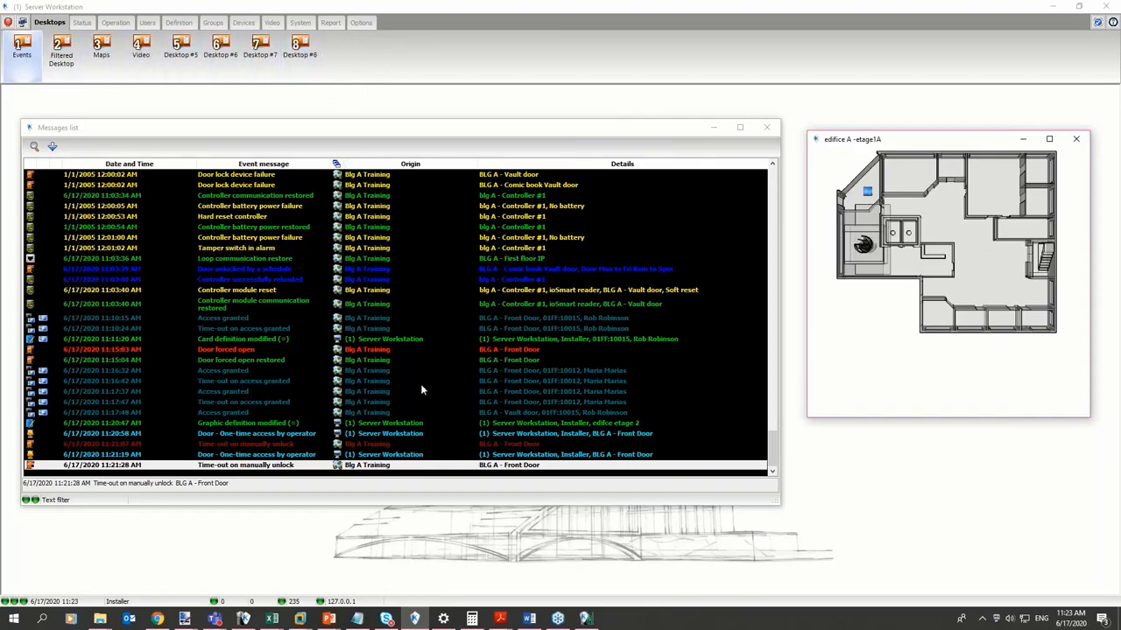
pyautogui.click(376, 402)
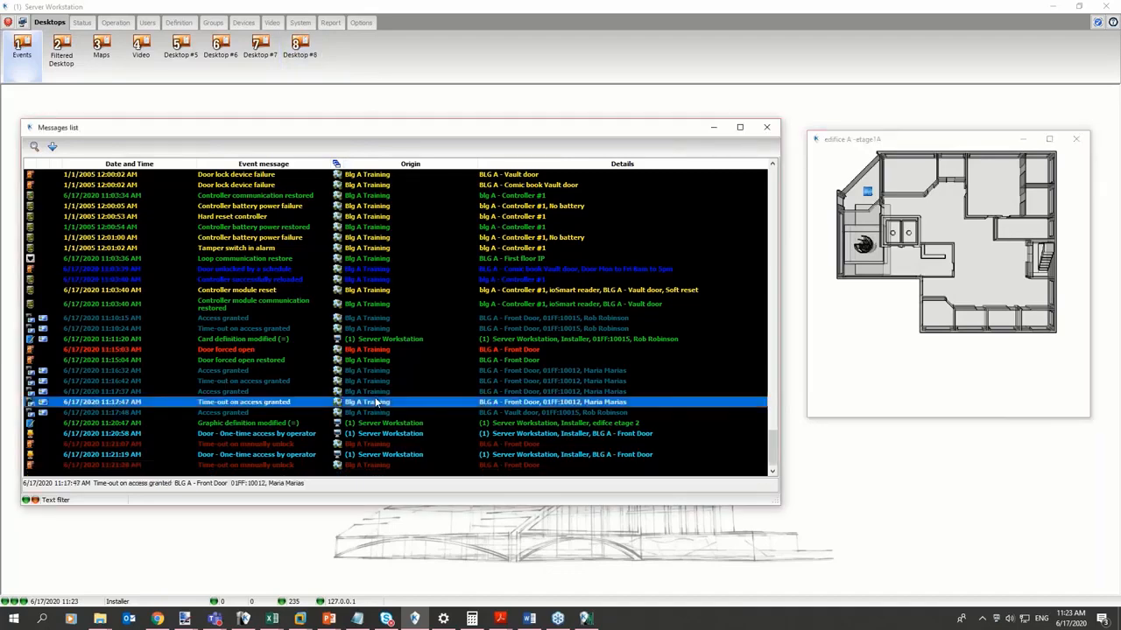
pyautogui.rightClick(390, 401)
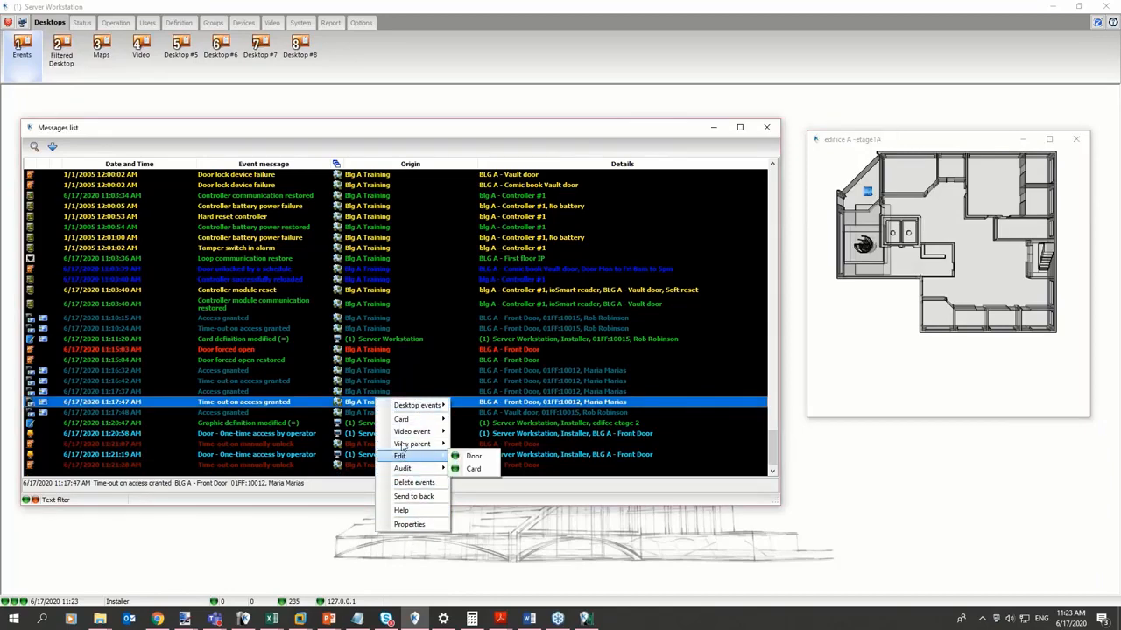
pyautogui.click(486, 134)
# - Reposition the Messages list and move the edifice A -etage1A graphic window slightly higher beside it
pyautogui.moveTo(487, 134)
pyautogui.mouseDown()
pyautogui.moveTo(489, 155)
pyautogui.moveTo(487, 142)
pyautogui.mouseUp()
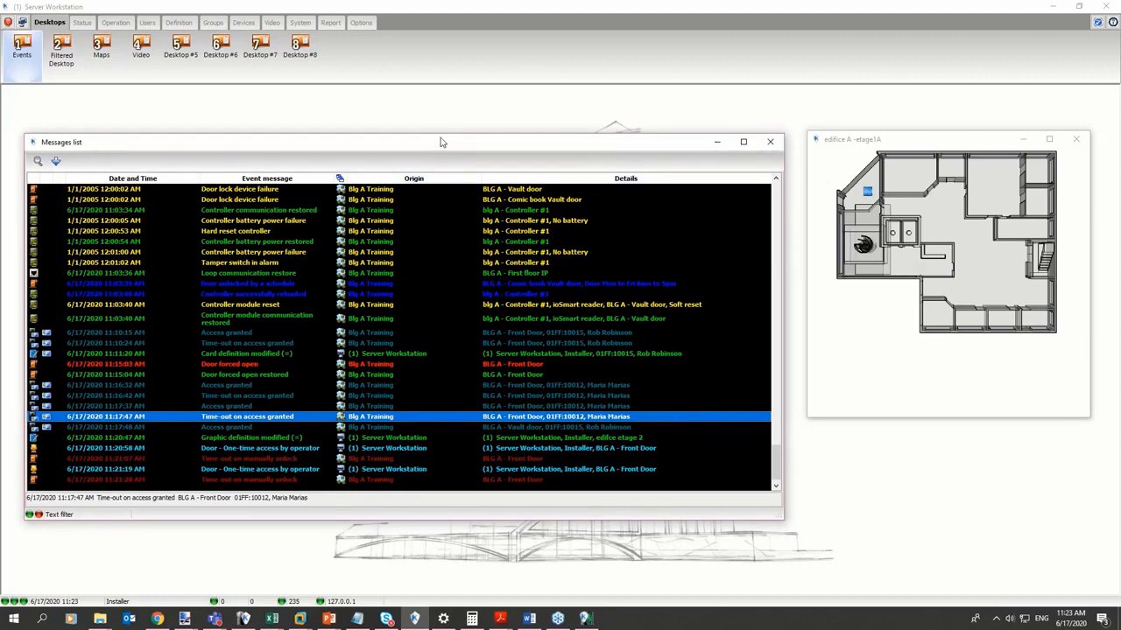
pyautogui.moveTo(442, 142); pyautogui.dragTo(434, 125)
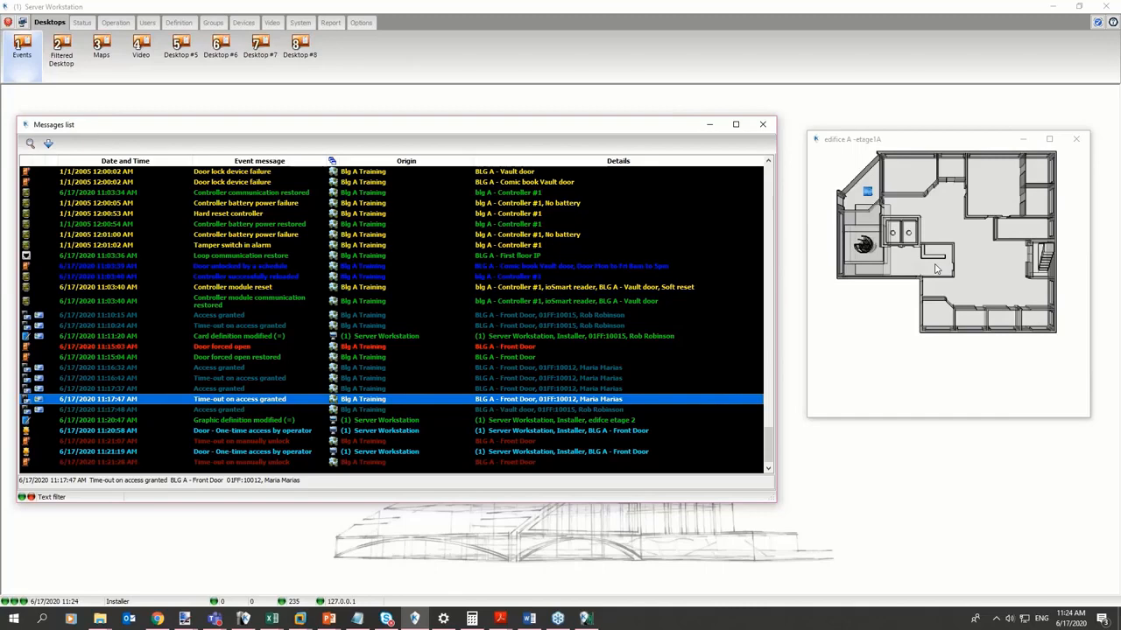
pyautogui.click(975, 132)
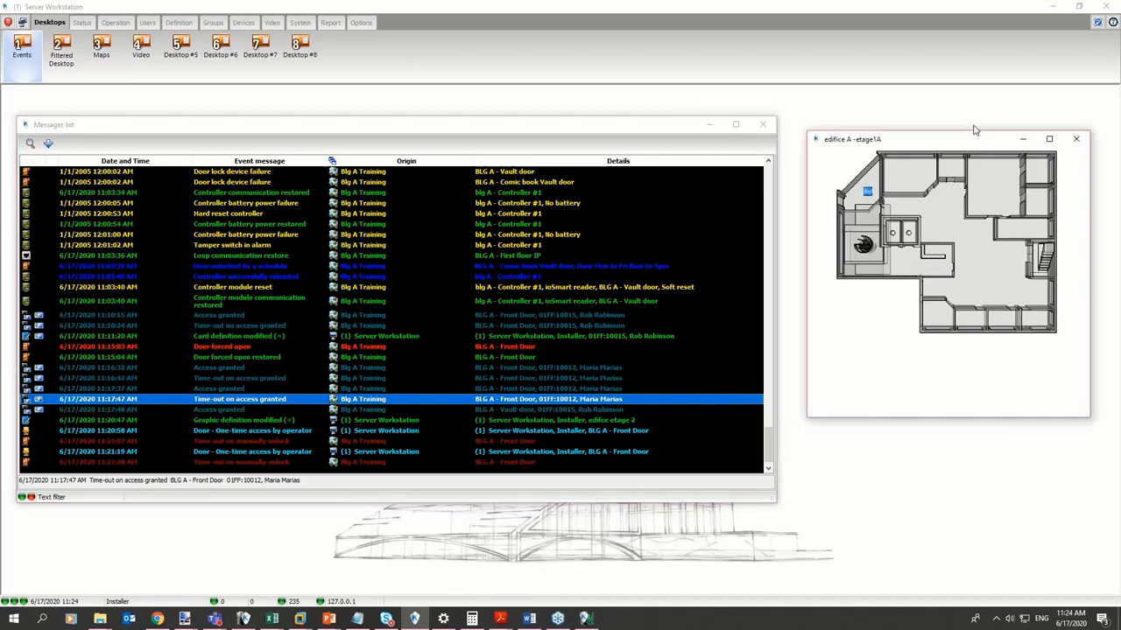
# - Close and reopen the Events desktop, and move its graphic window slightly lower
pyautogui.click(768, 129)
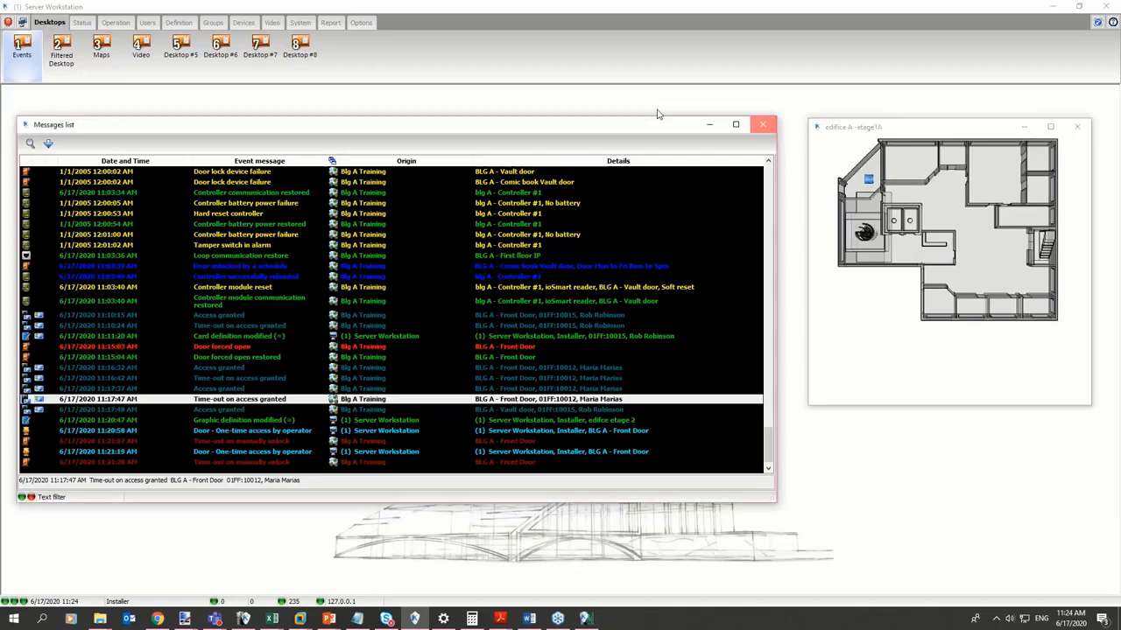
pyautogui.click(30, 66)
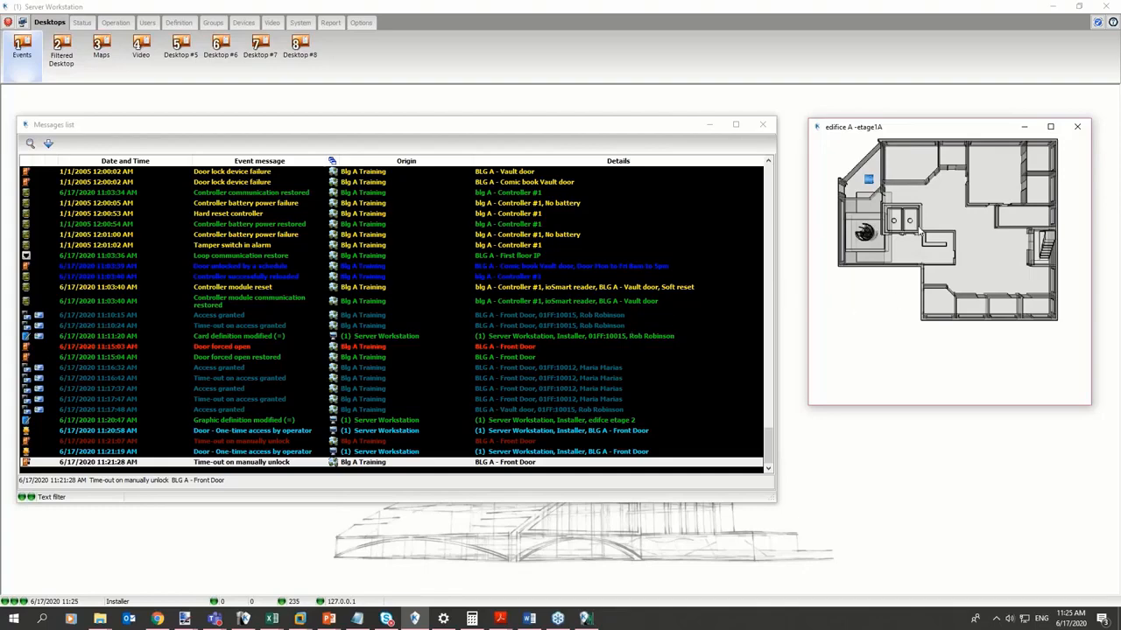
pyautogui.moveTo(937, 129); pyautogui.dragTo(936, 132)
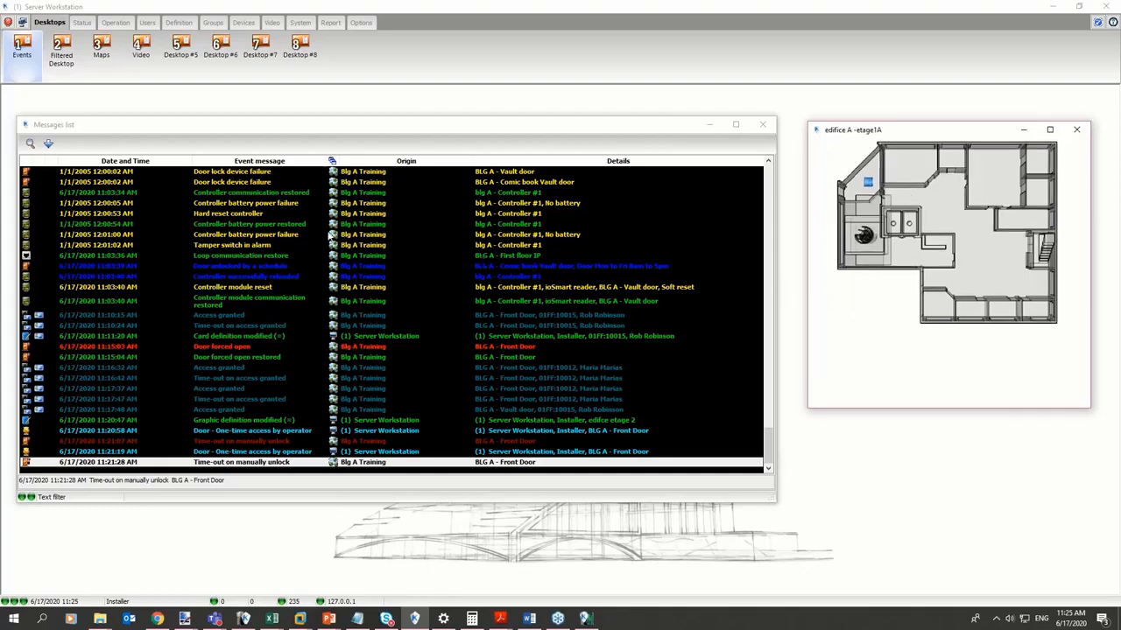